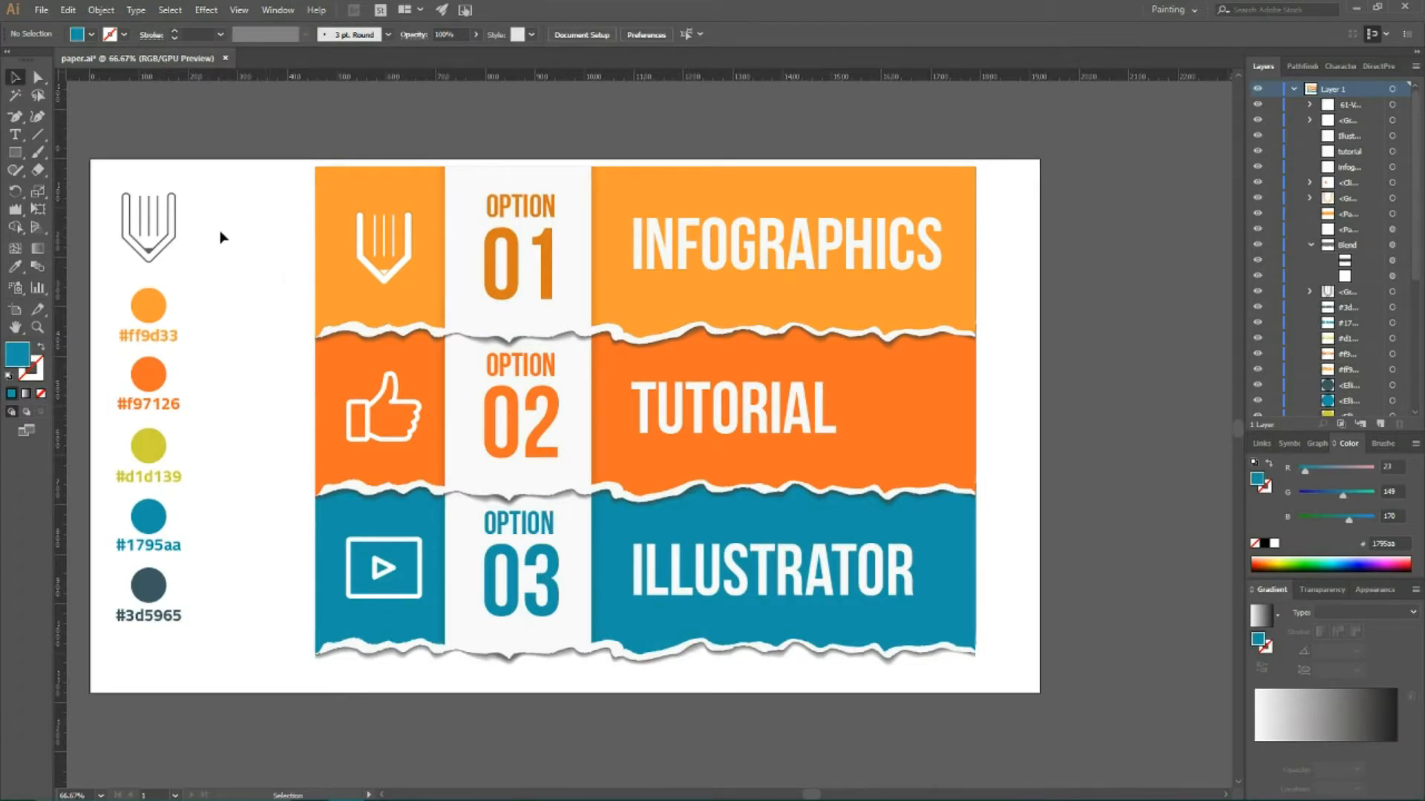
- Create a new 1920 × 1080 px document in RGB colour mode with one artboard
click(41, 10)
click(66, 27)
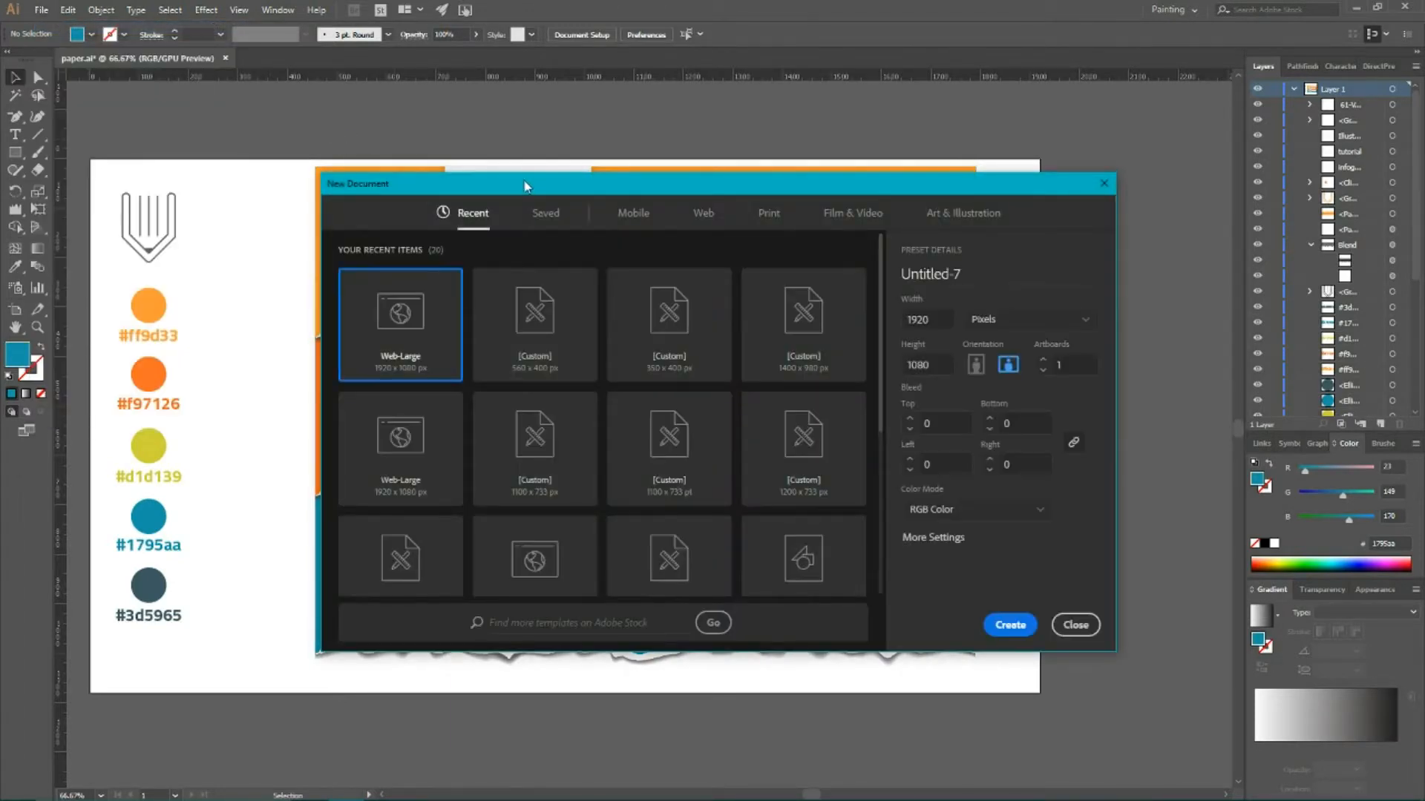
drag(512, 181, 418, 97)
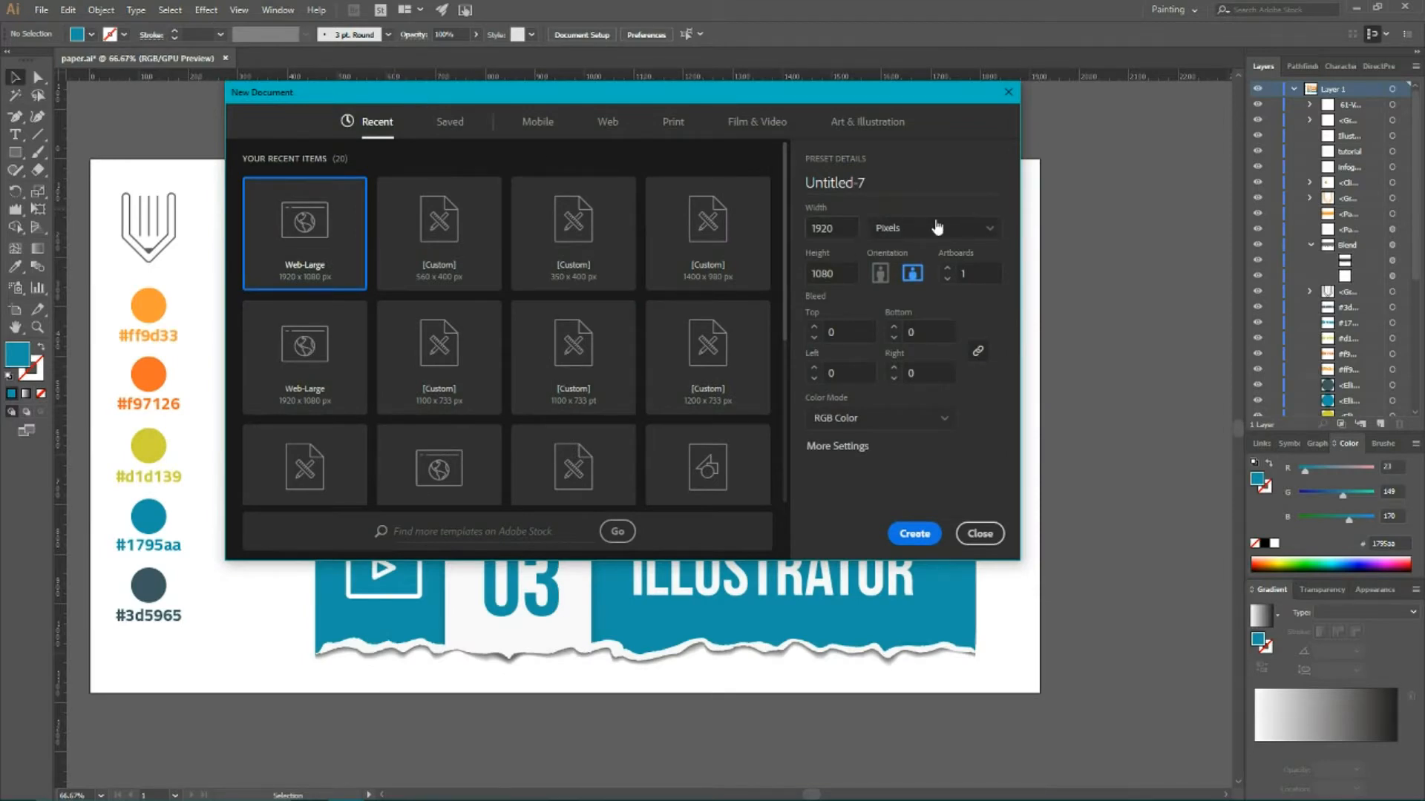
click(913, 533)
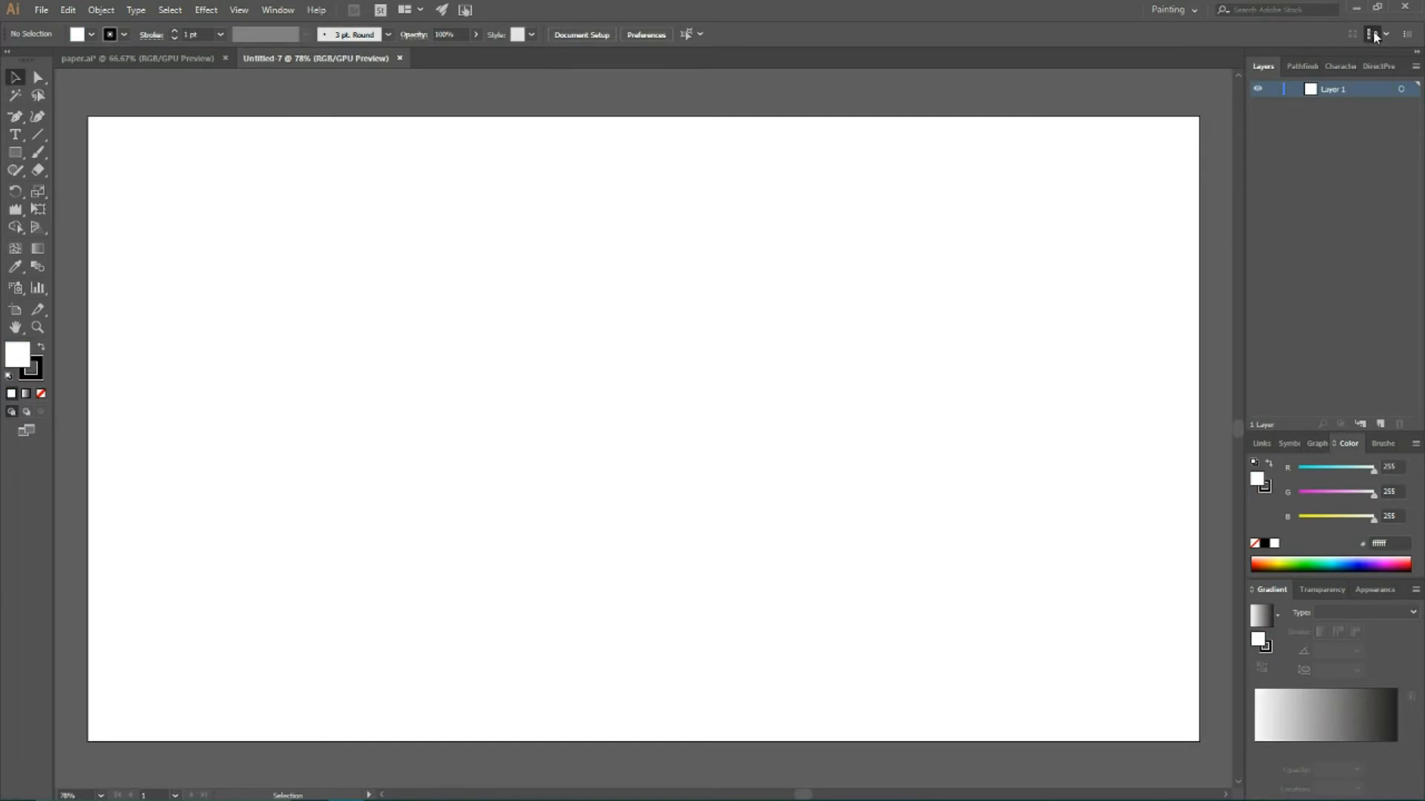
- Set the Layers panel's row size to a custom 70 pixels
click(1401, 91)
click(1416, 66)
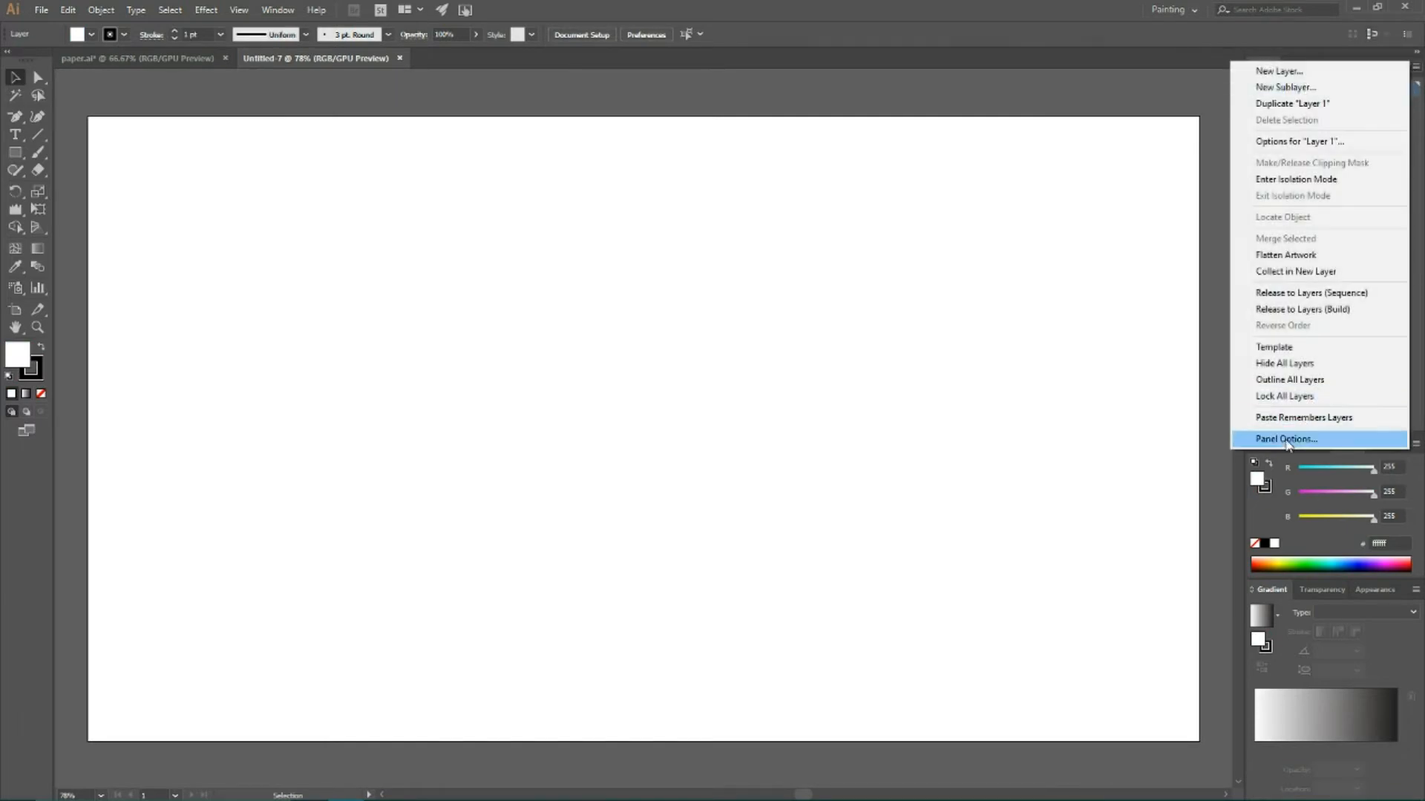
click(1286, 440)
click(629, 371)
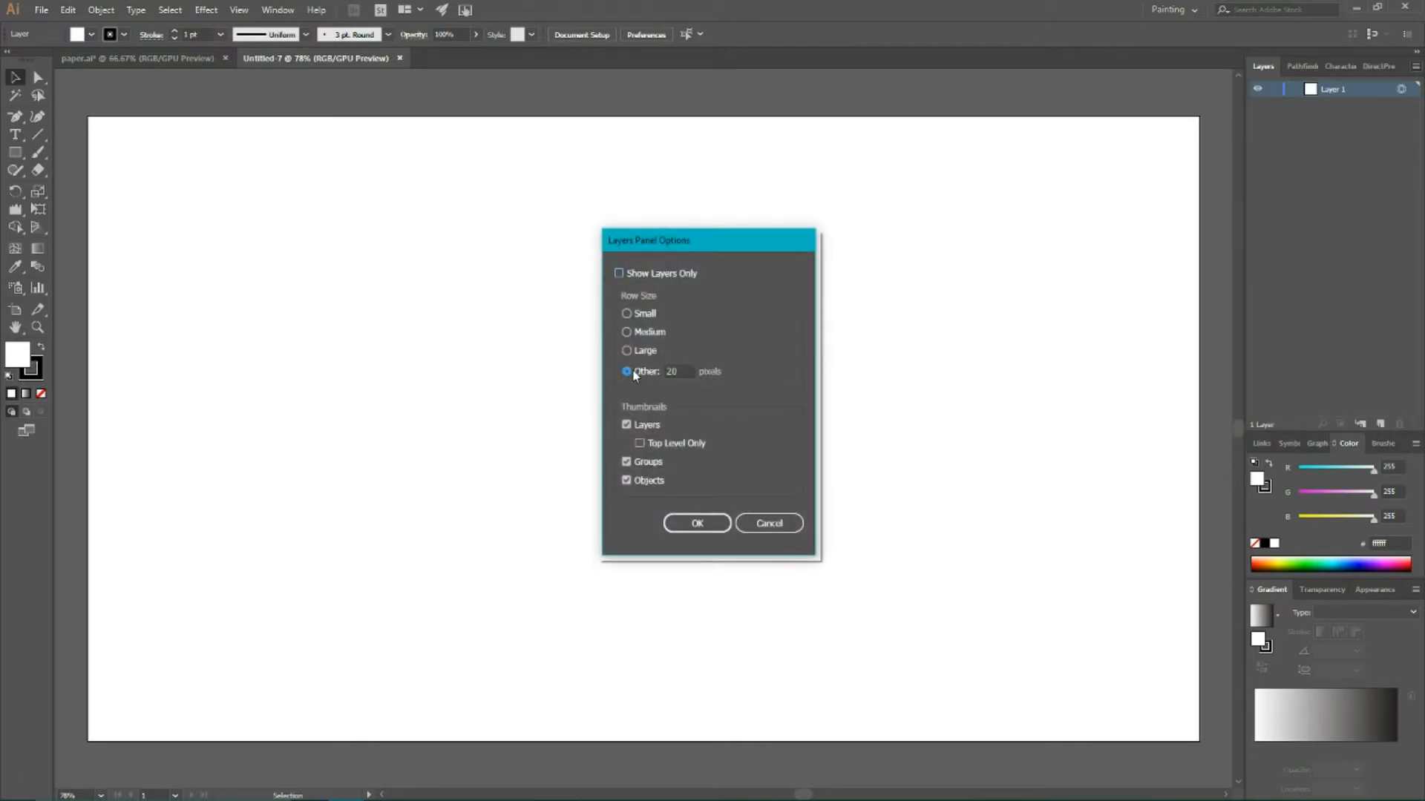
double_click(670, 370)
text(70)
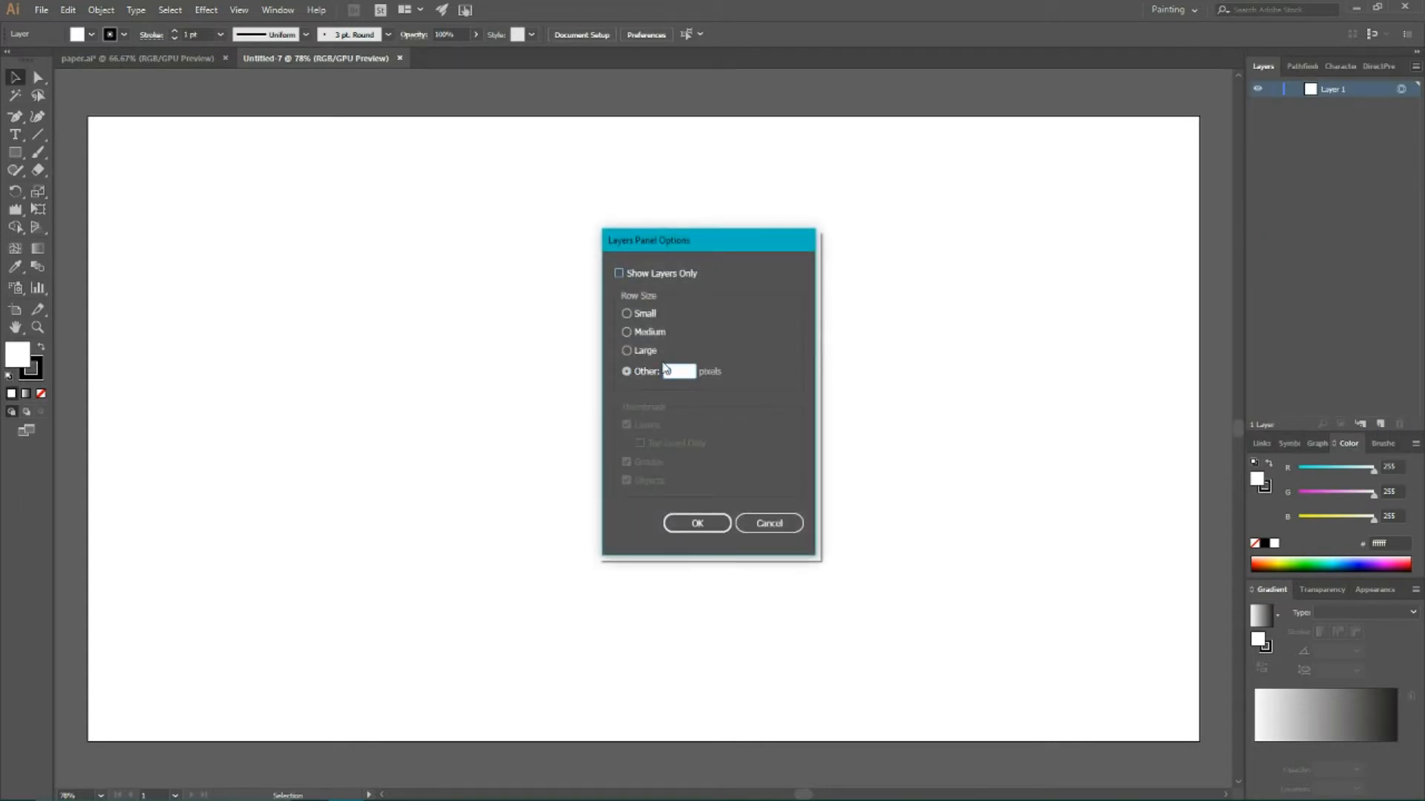
click(697, 524)
- Copy the pencil icon and the five labelled colour swatches from paper.ai into the new document
click(137, 58)
drag(98, 197, 199, 657)
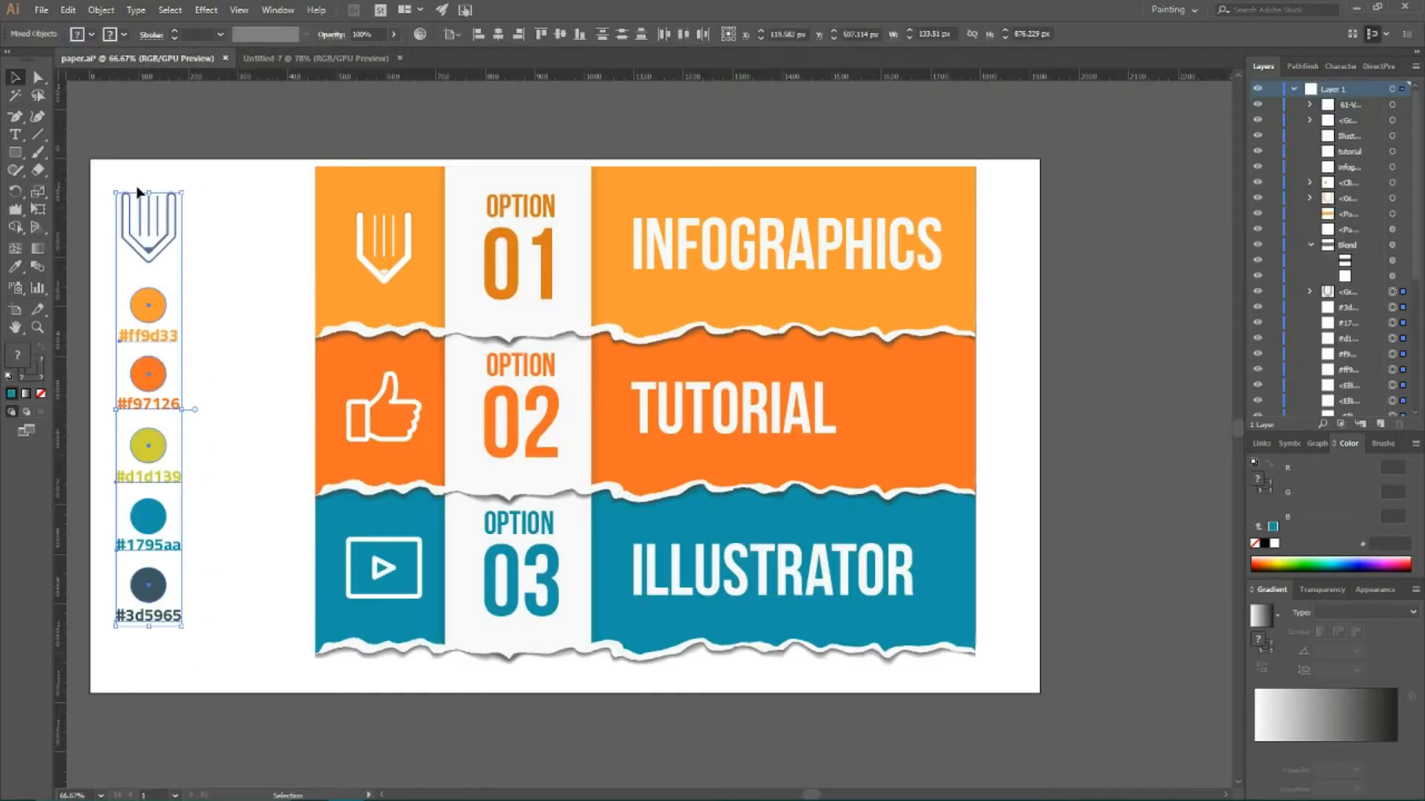
mouse_move(163, 252)
mouse_down()
mouse_move(552, 119)
mouse_move(341, 61)
mouse_move(207, 243)
mouse_move(194, 236)
mouse_up()
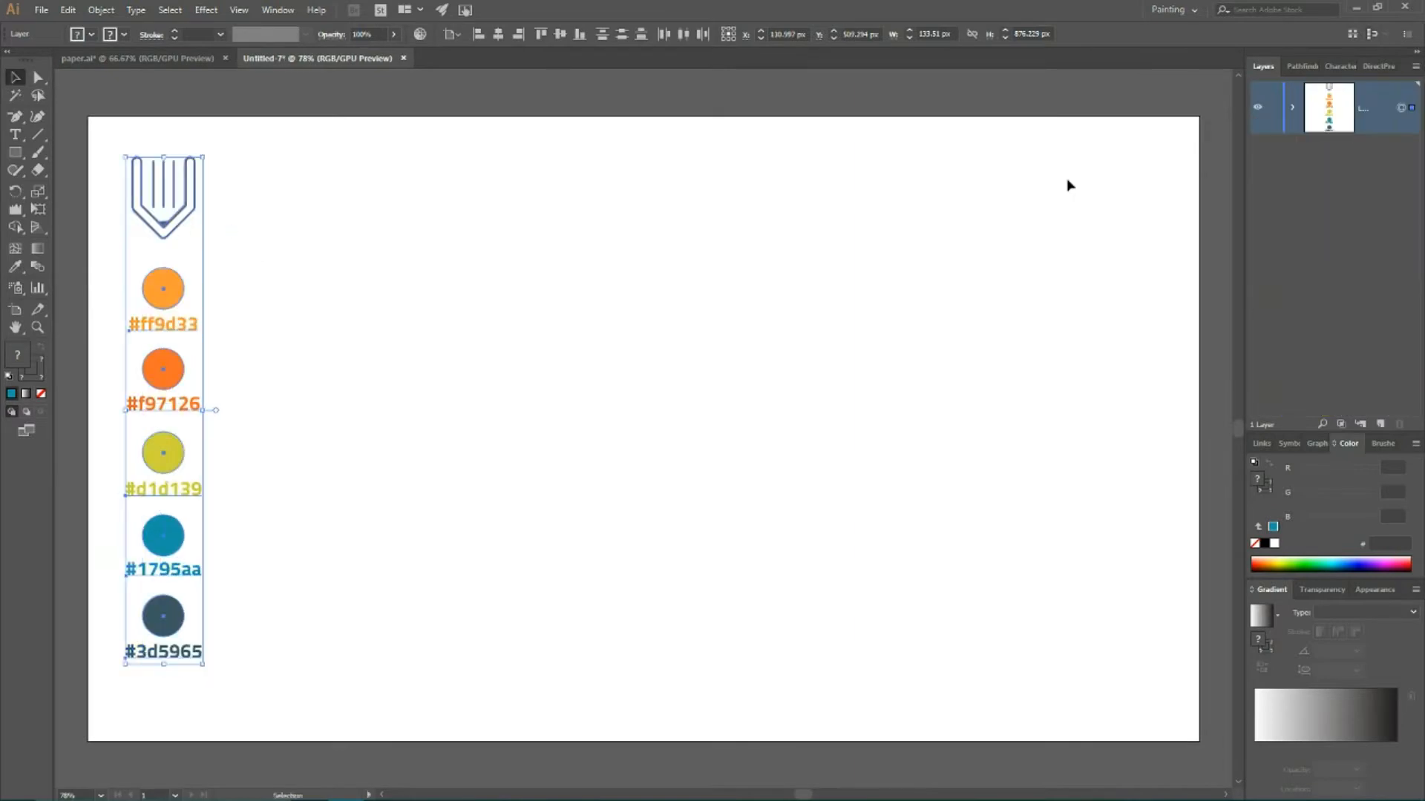
- Lock the layer holding the icon and swatches and add a new layer above it
click(1287, 207)
click(1380, 424)
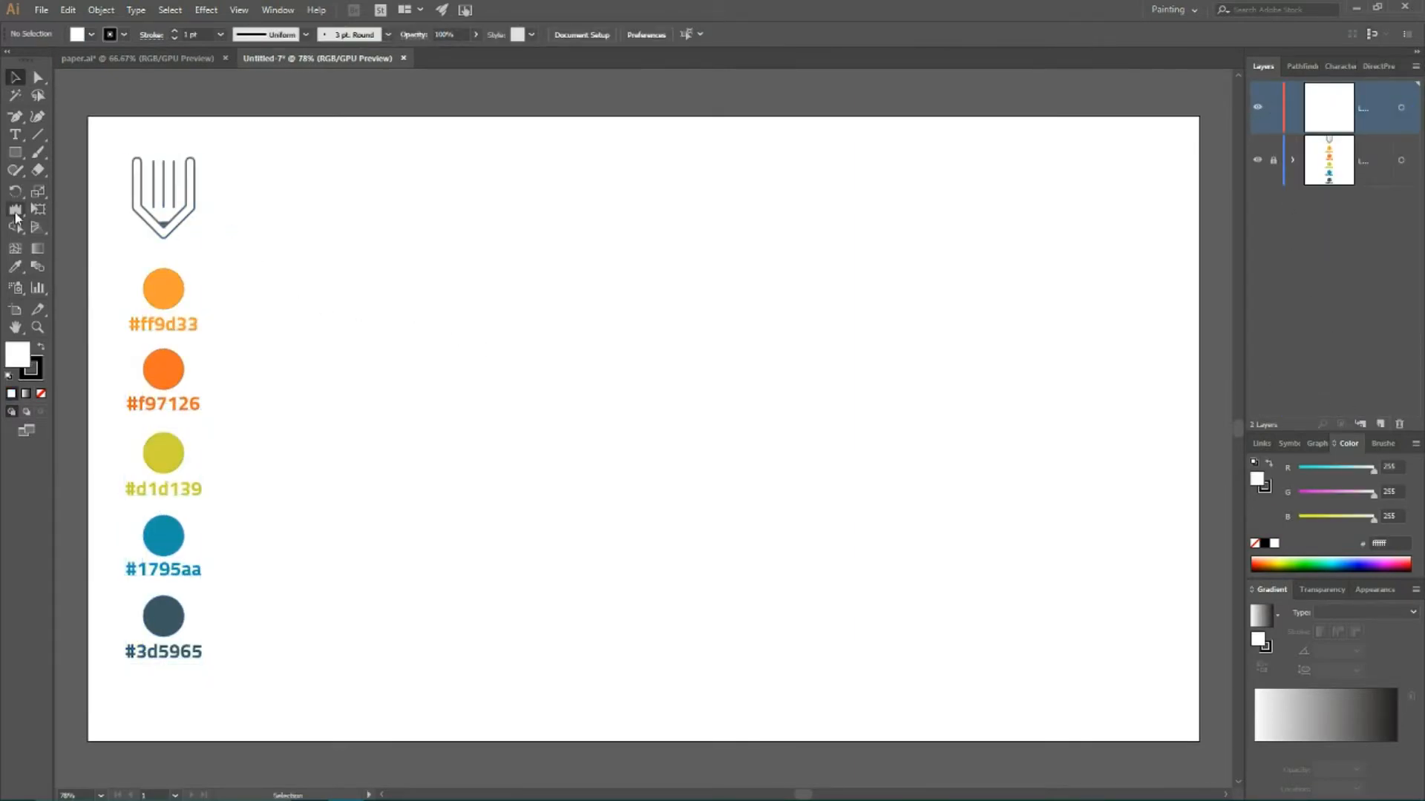
- Draw a rectangle 1300 px wide and 350 px high on the new layer
drag(14, 153, 79, 158)
click(386, 248)
drag(577, 199, 511, 205)
key(BackSpace)
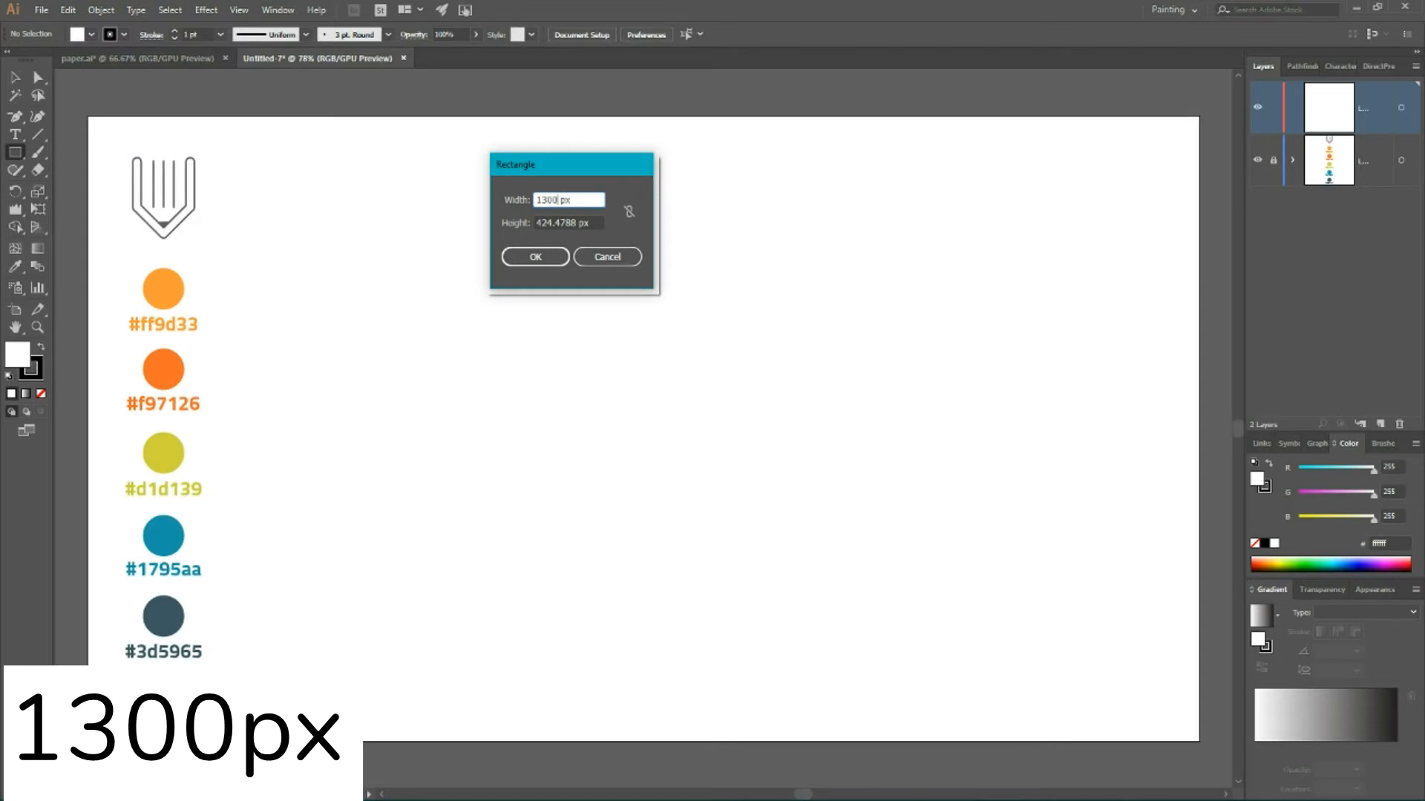
drag(579, 222, 537, 224)
key(BackSpace)
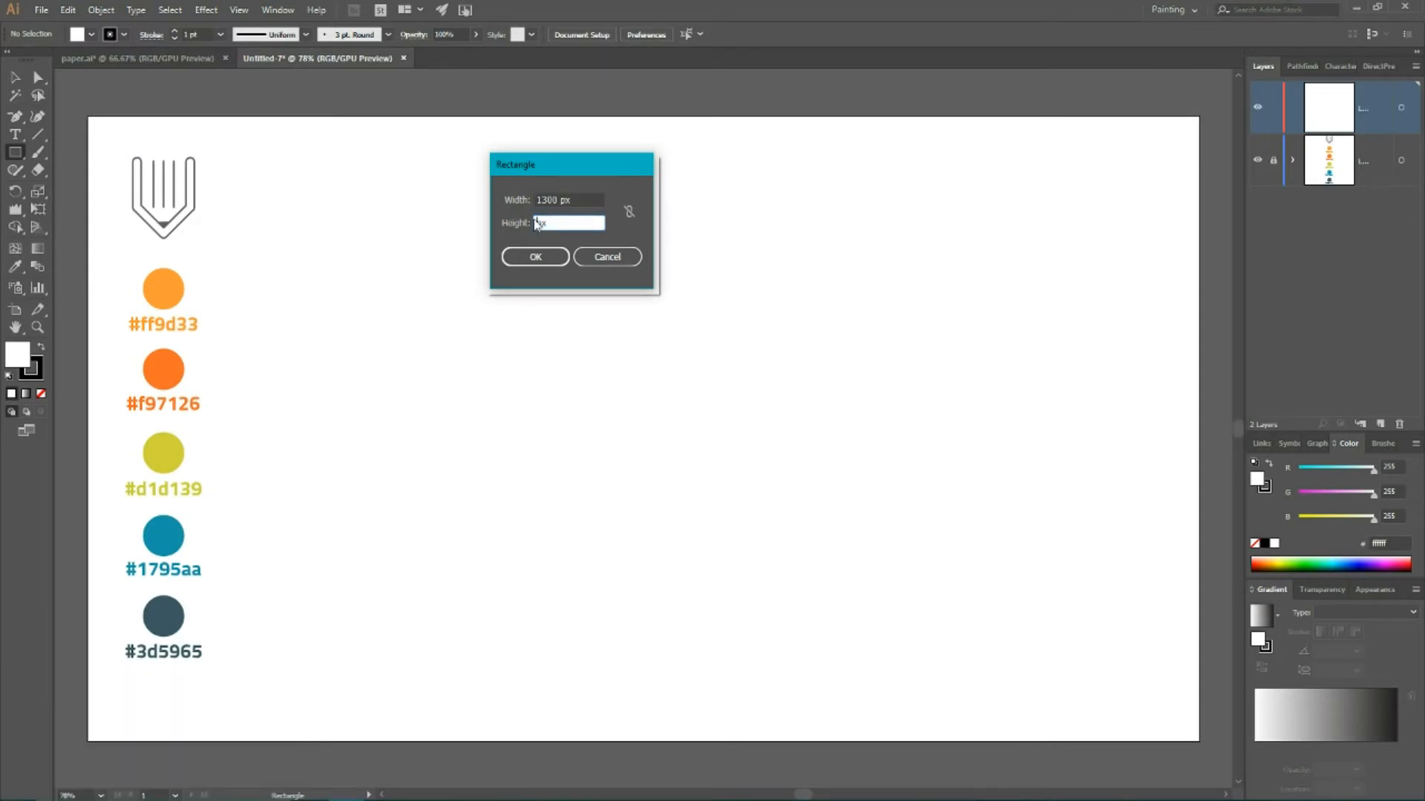
text(3)
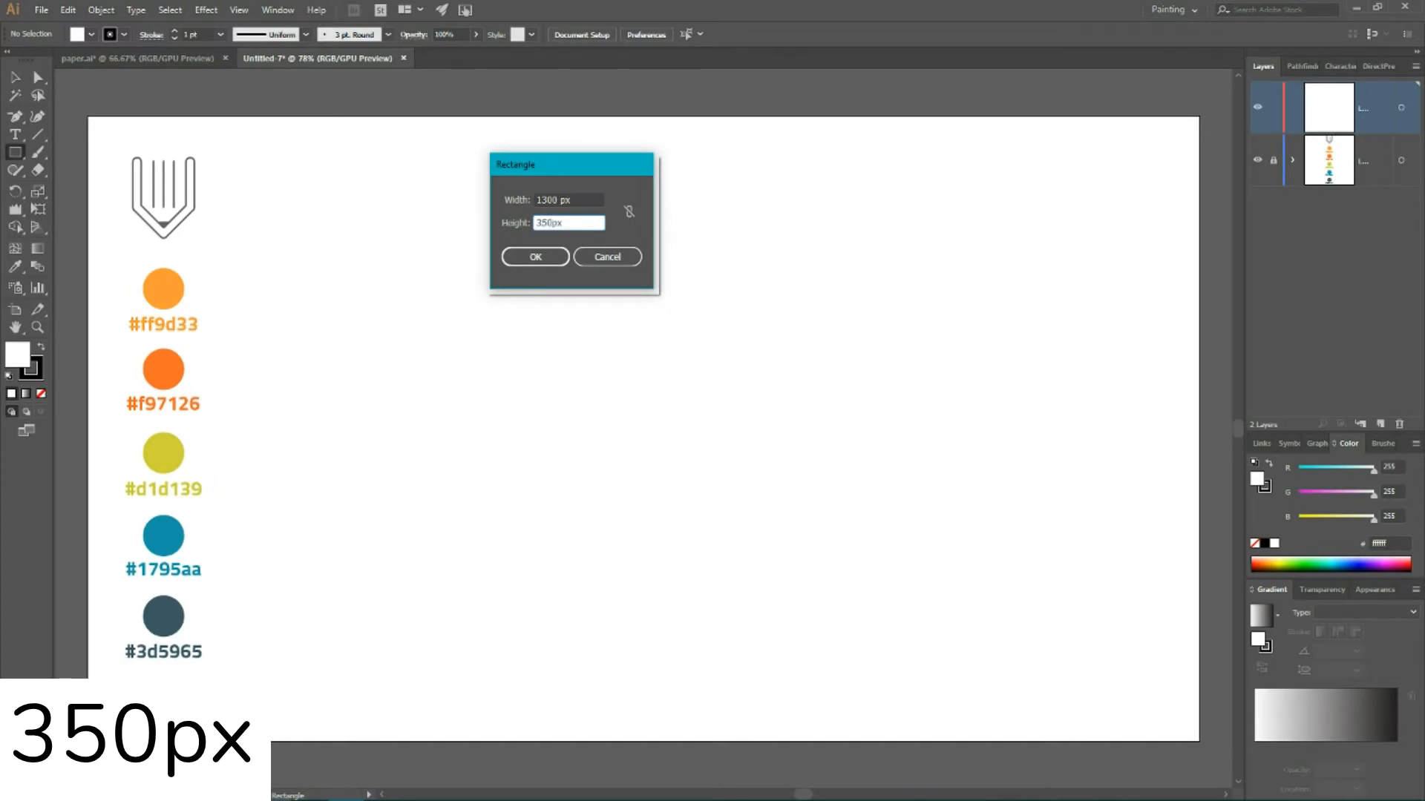
text(50)
click(512, 257)
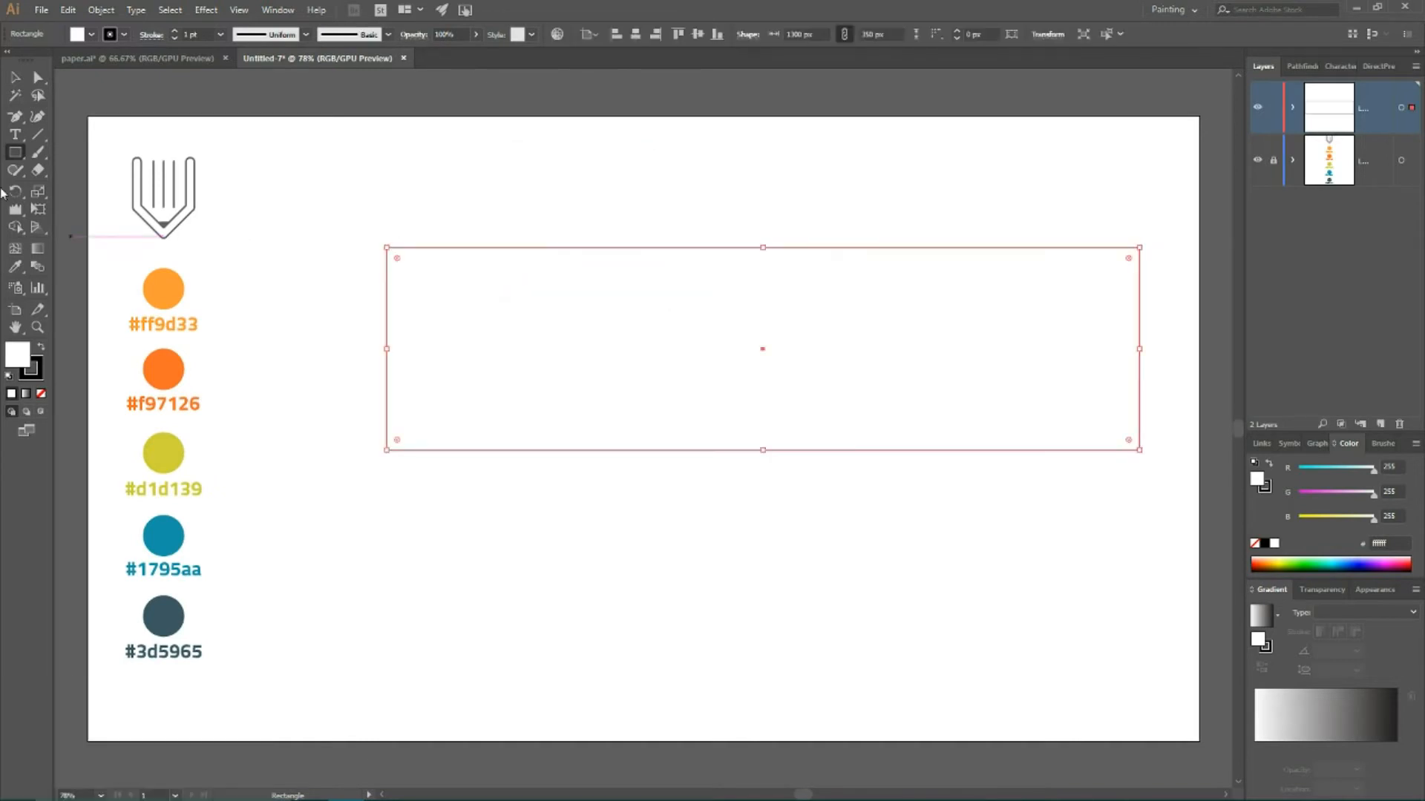
- Centre the rectangle horizontally on the artboard and fill it with #f9f9f9
click(15, 78)
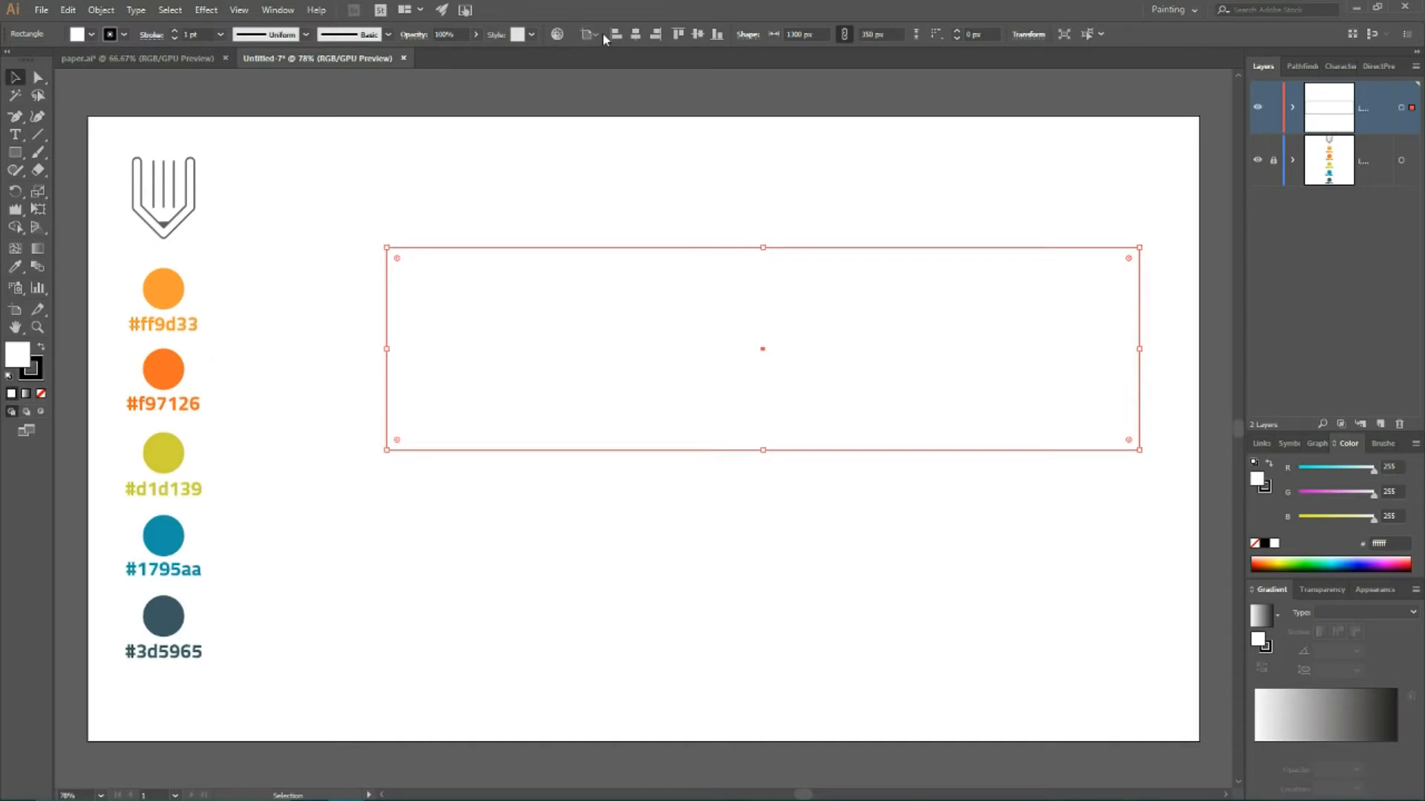
click(636, 35)
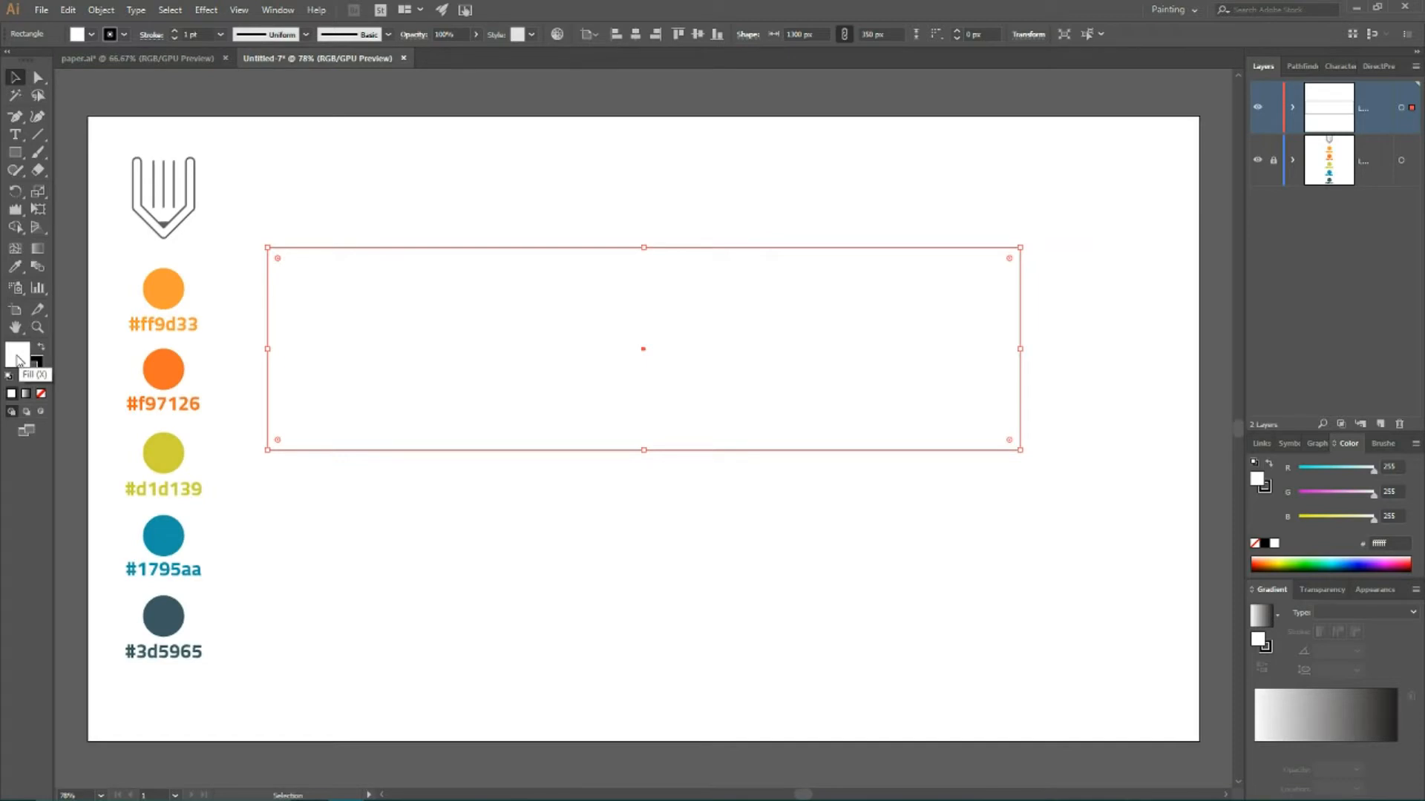
double_click(18, 360)
key(BackSpace)
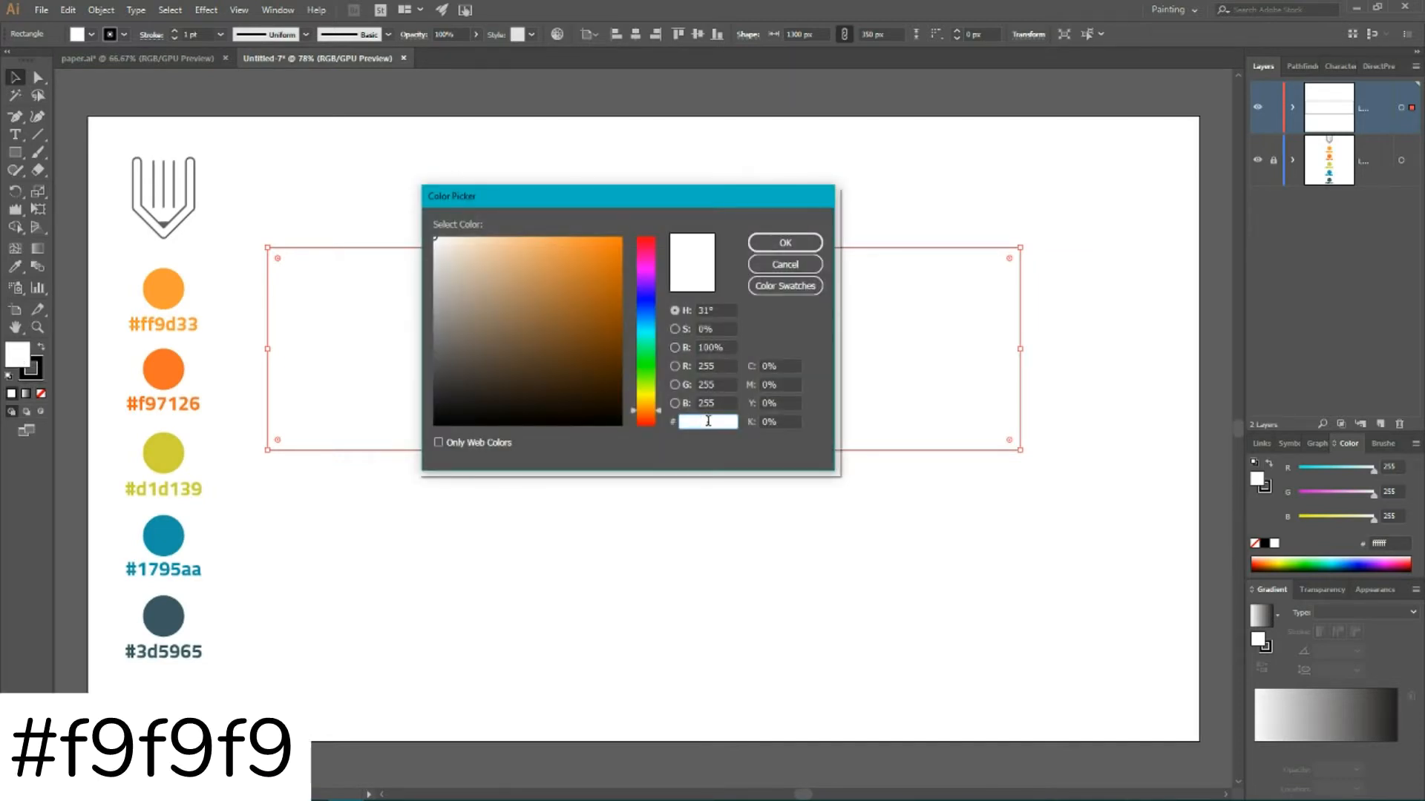
text(f9f9f9)
click(770, 243)
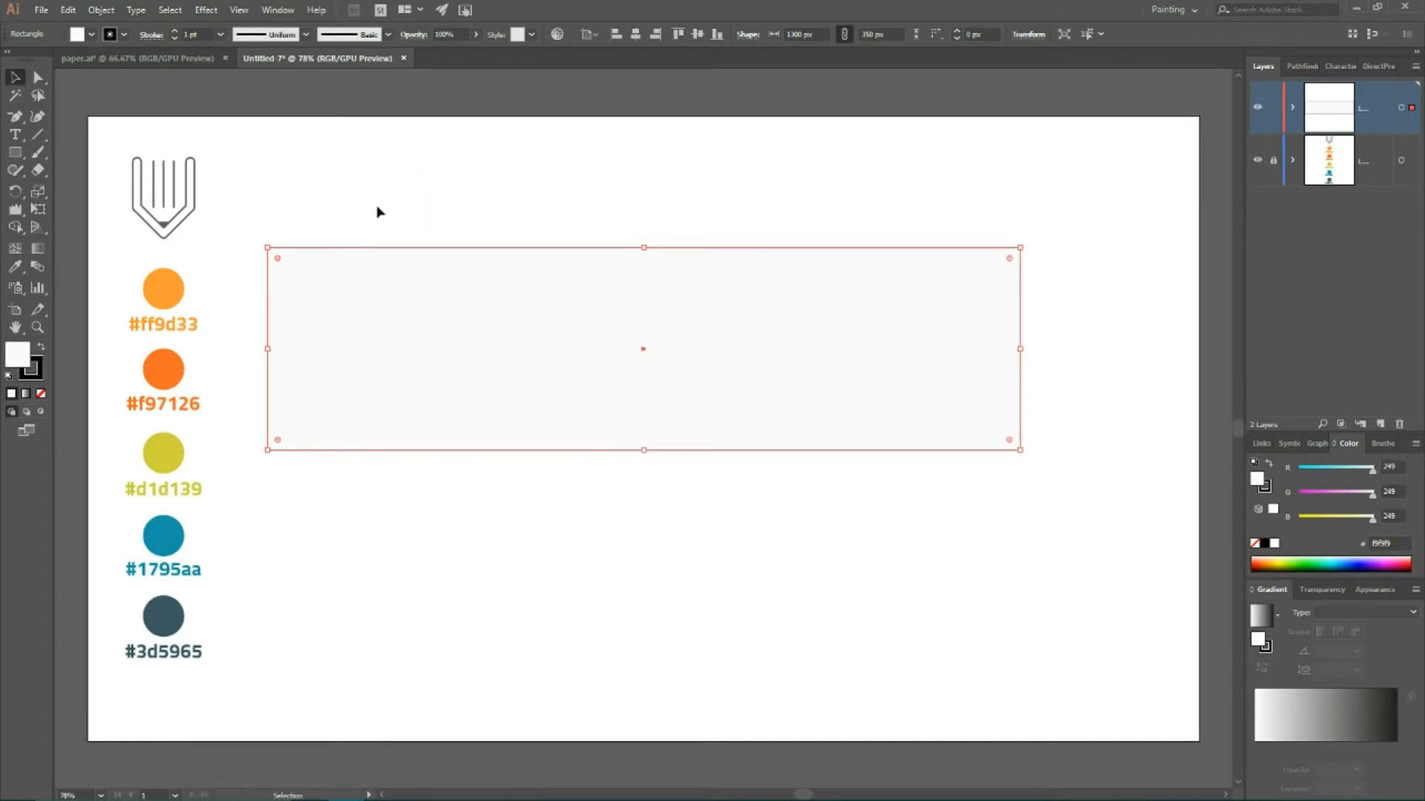
- Reset the Warp Tool options to a 100 × 100 px brush, 50% intensity, detail 2 and simplify 50
click(16, 210)
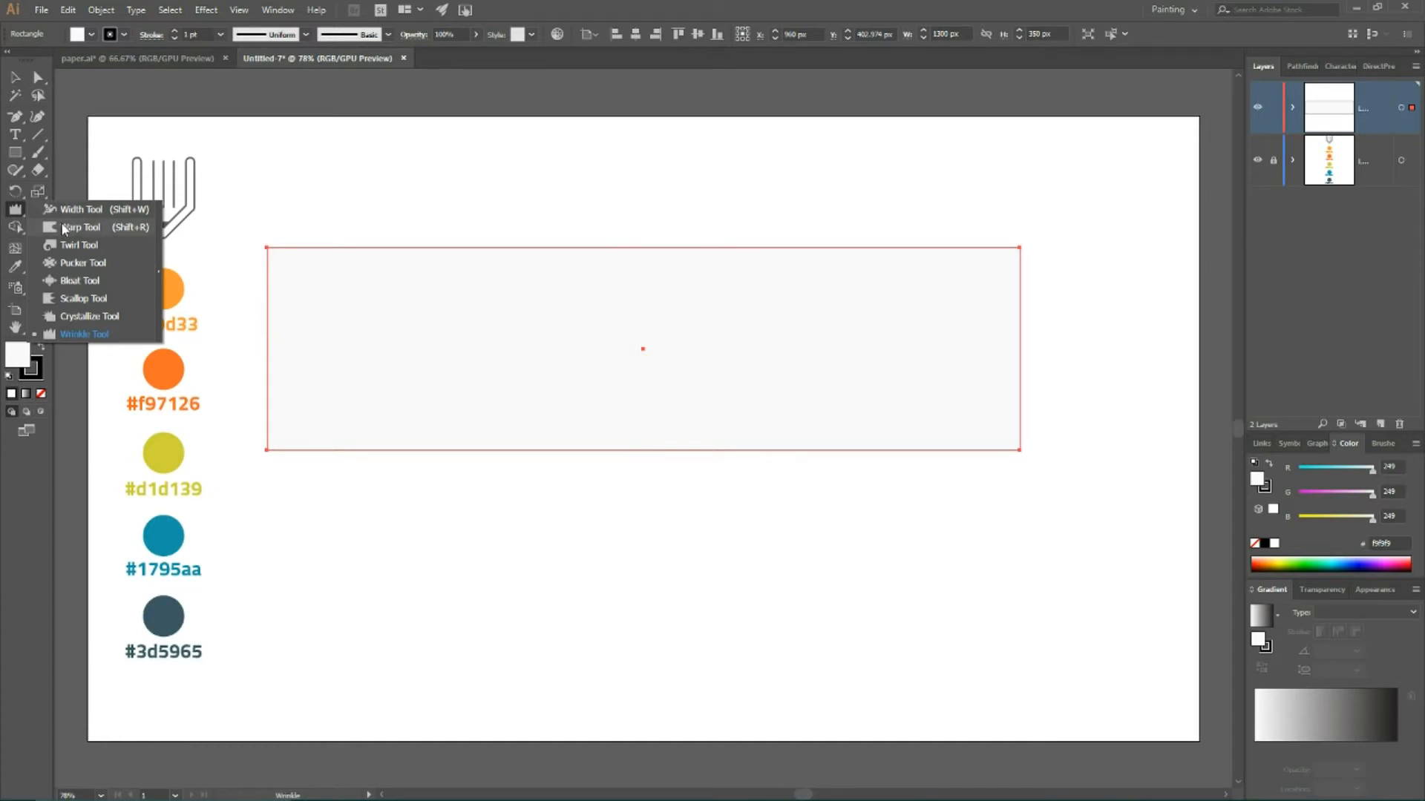
click(64, 228)
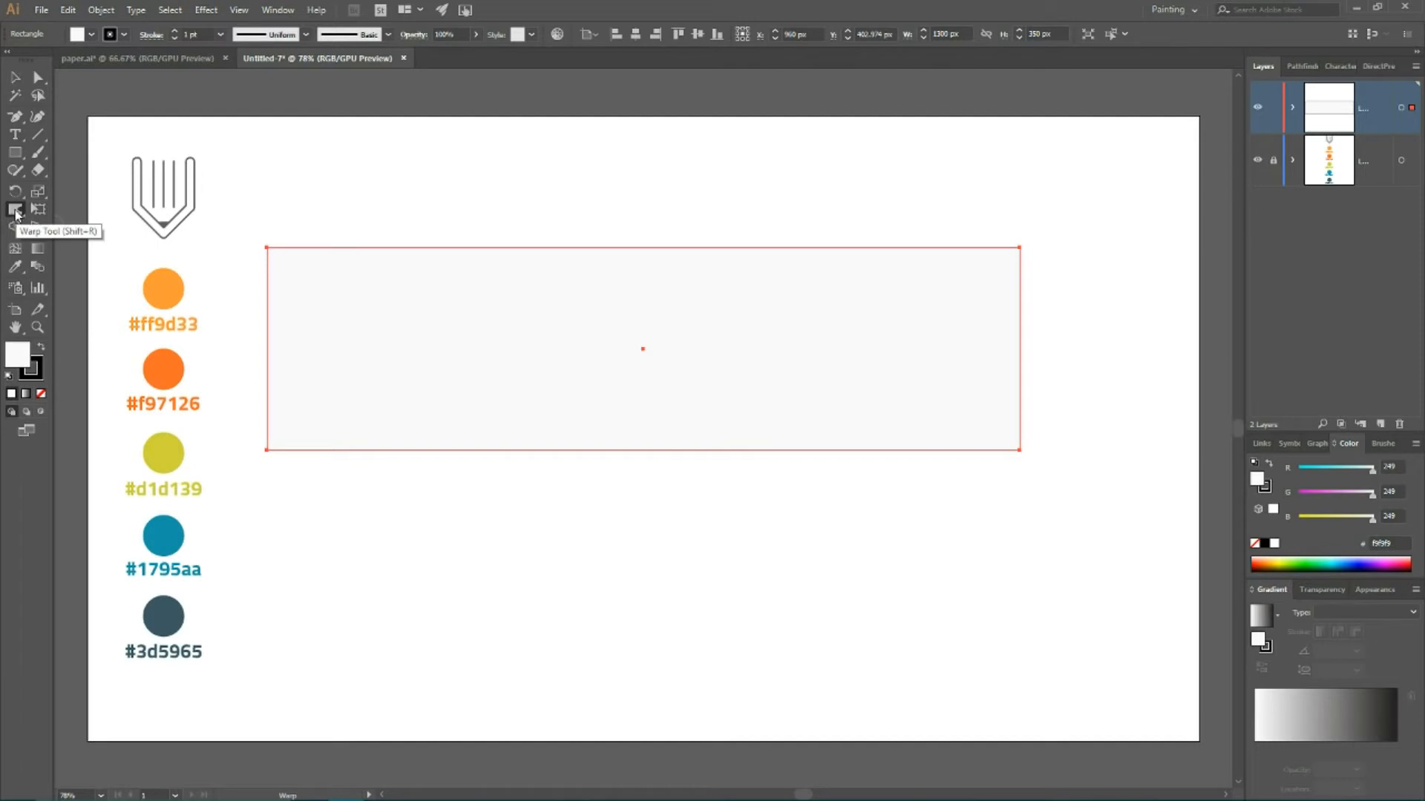
double_click(16, 216)
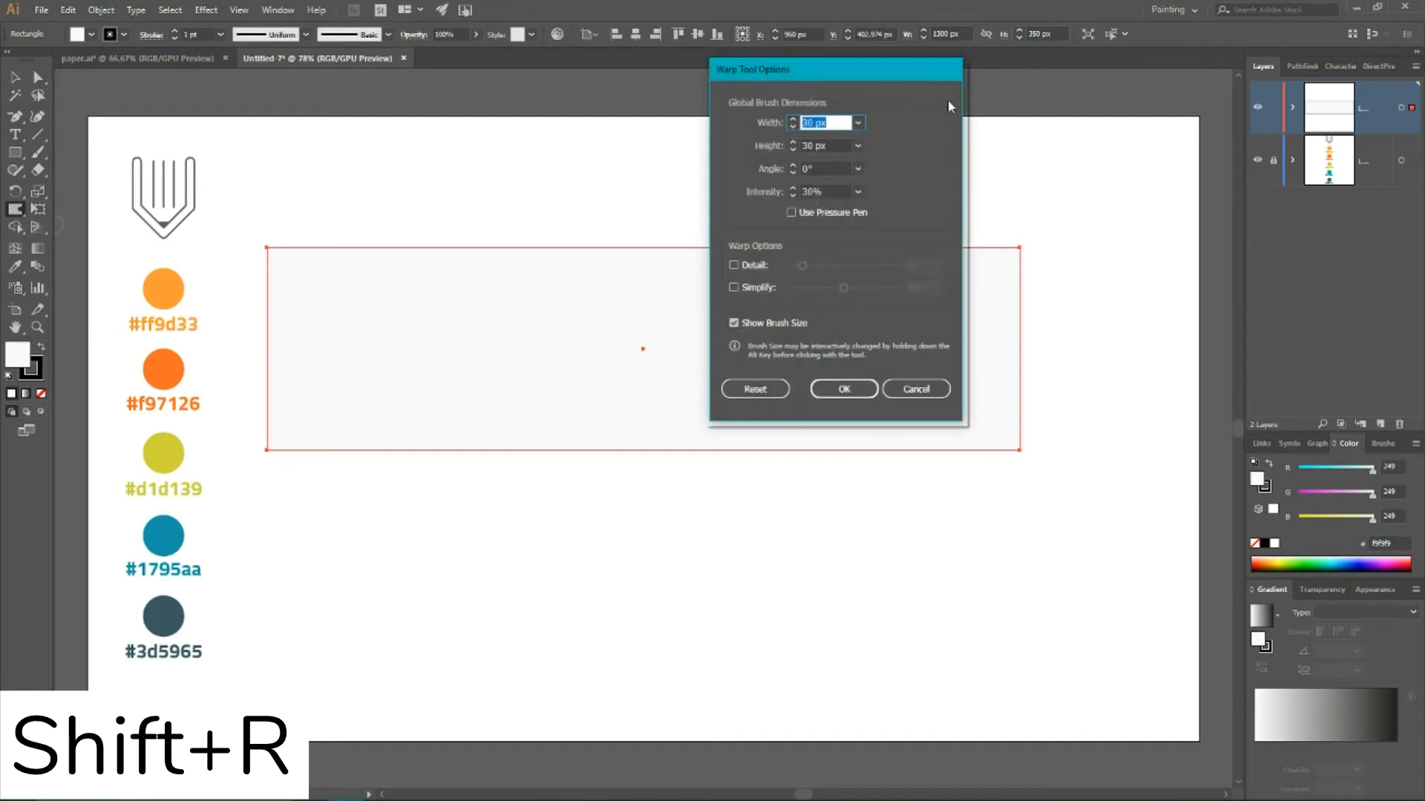
drag(810, 71, 558, 111)
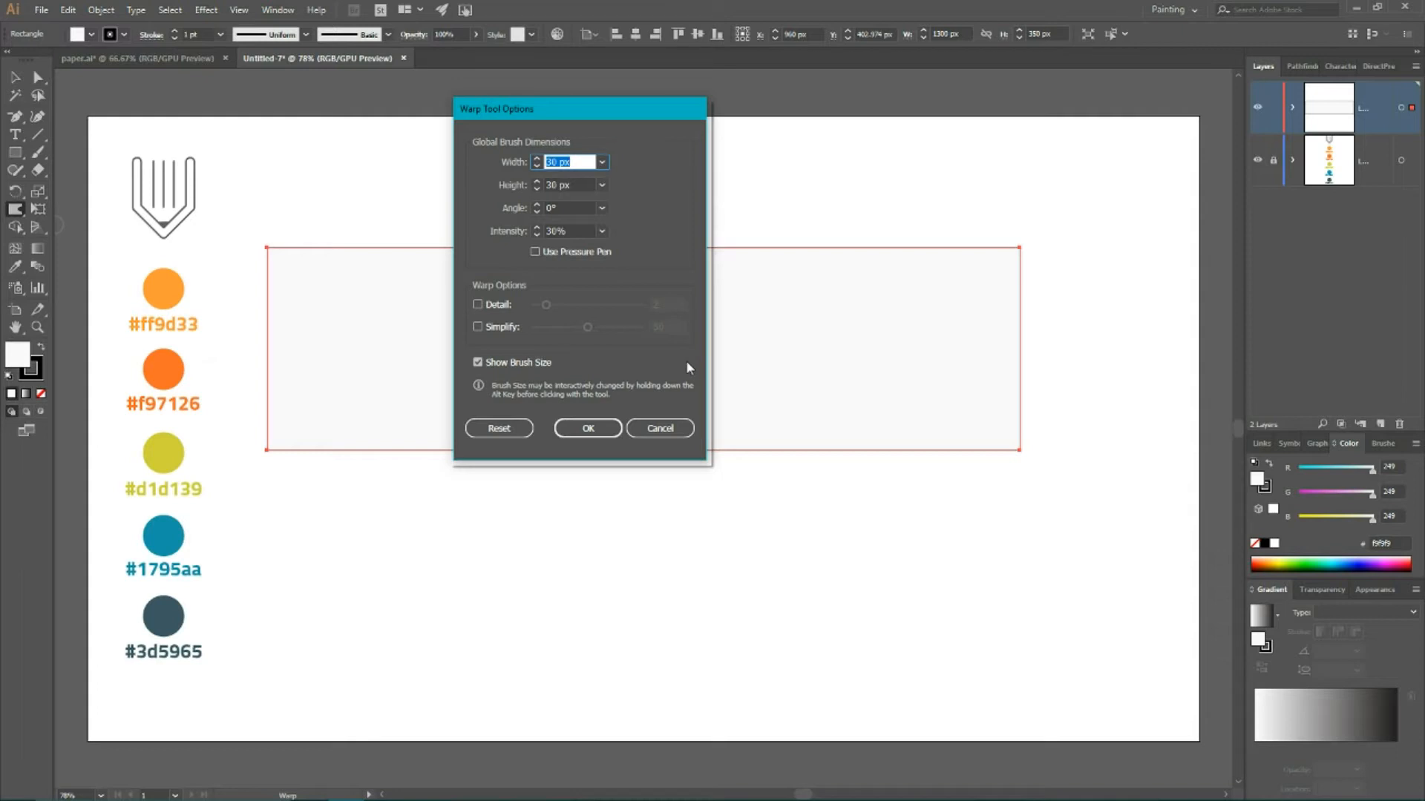
click(512, 431)
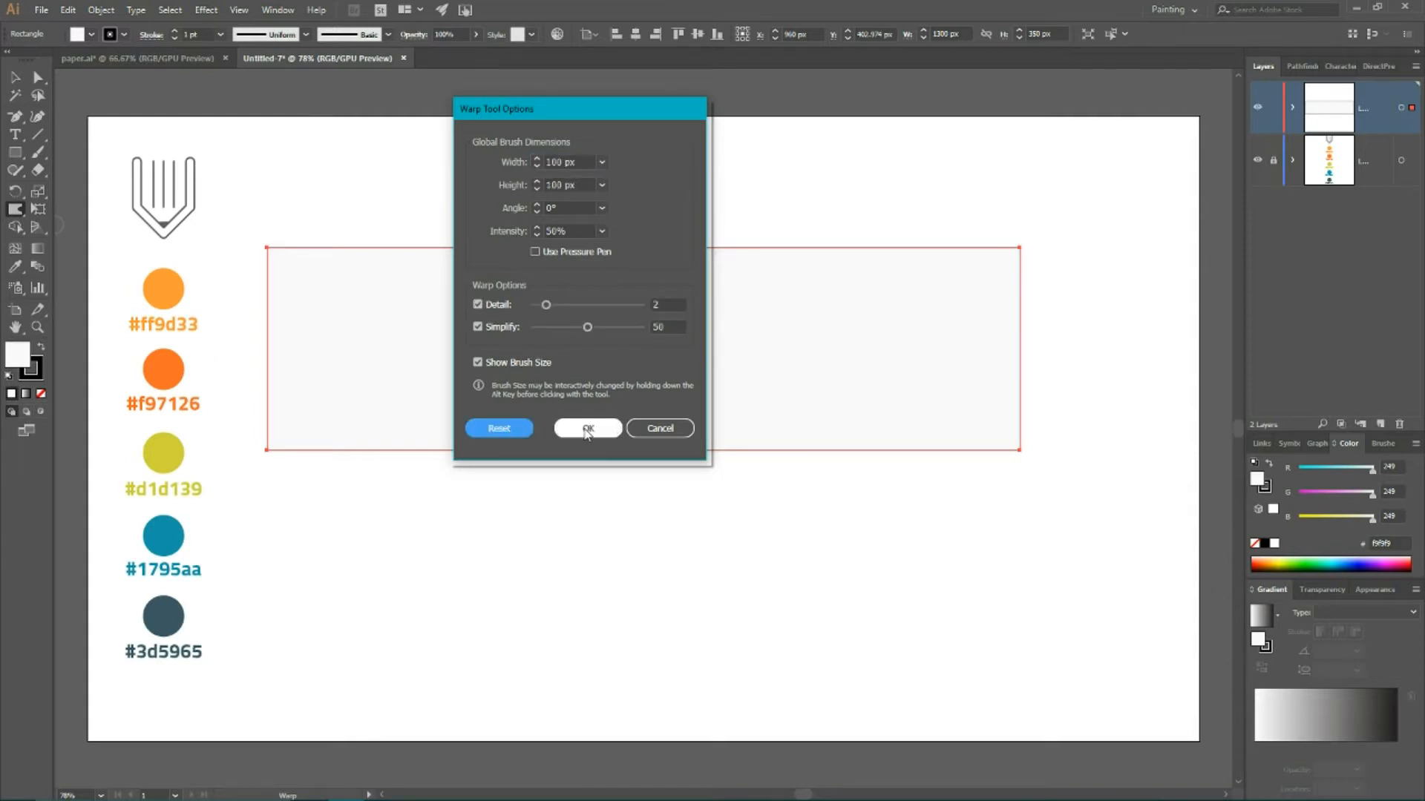
click(587, 430)
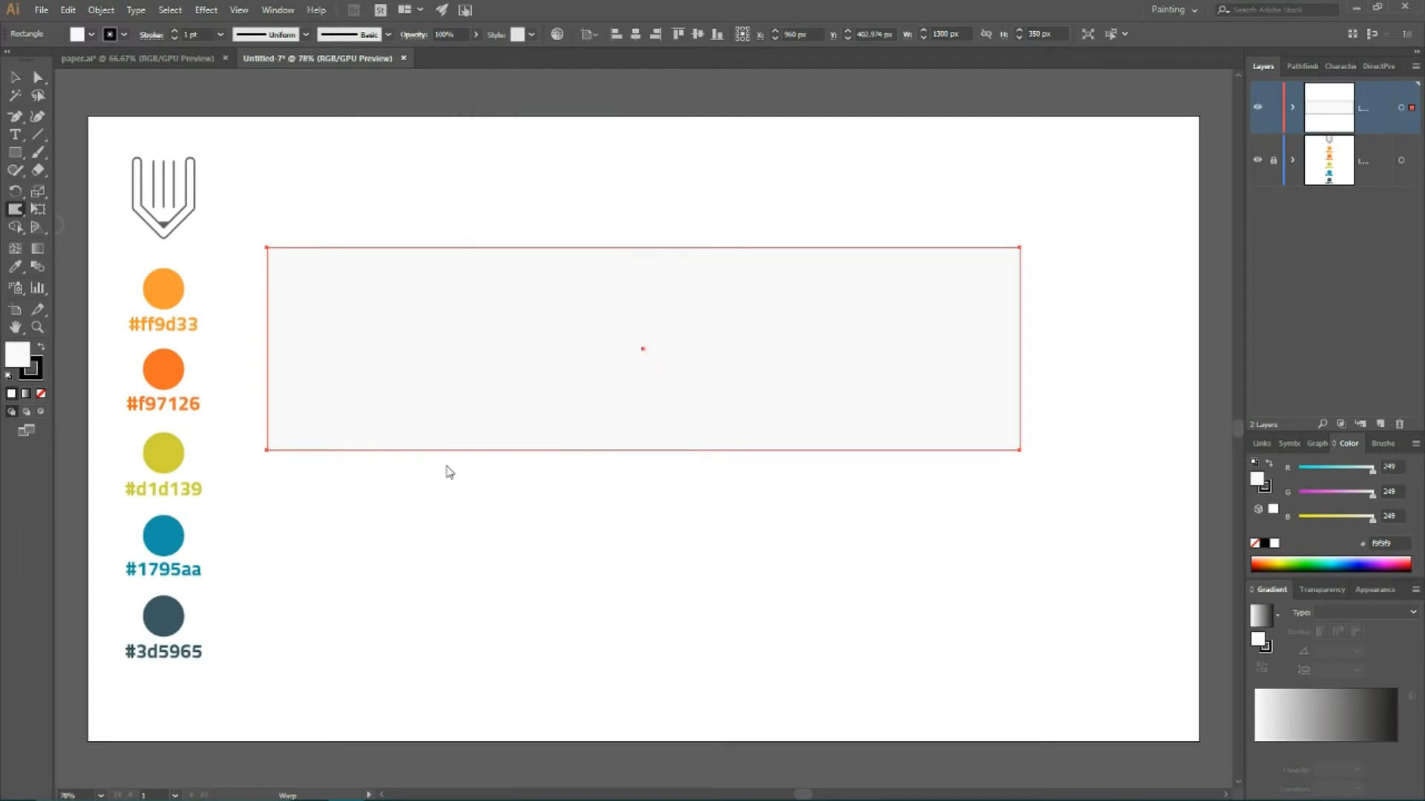
- Warp the rectangle's lower edge into an irregular wavy torn-paper line along its full width
mouse_move(294, 454)
mouse_down()
mouse_move(379, 444)
mouse_move(388, 465)
mouse_move(421, 448)
mouse_move(478, 455)
mouse_move(482, 469)
mouse_move(528, 439)
mouse_move(587, 457)
mouse_move(631, 429)
mouse_move(669, 450)
mouse_move(722, 421)
mouse_move(761, 442)
mouse_move(801, 440)
mouse_move(822, 419)
mouse_move(867, 443)
mouse_move(914, 416)
mouse_move(955, 450)
mouse_move(999, 428)
mouse_up()
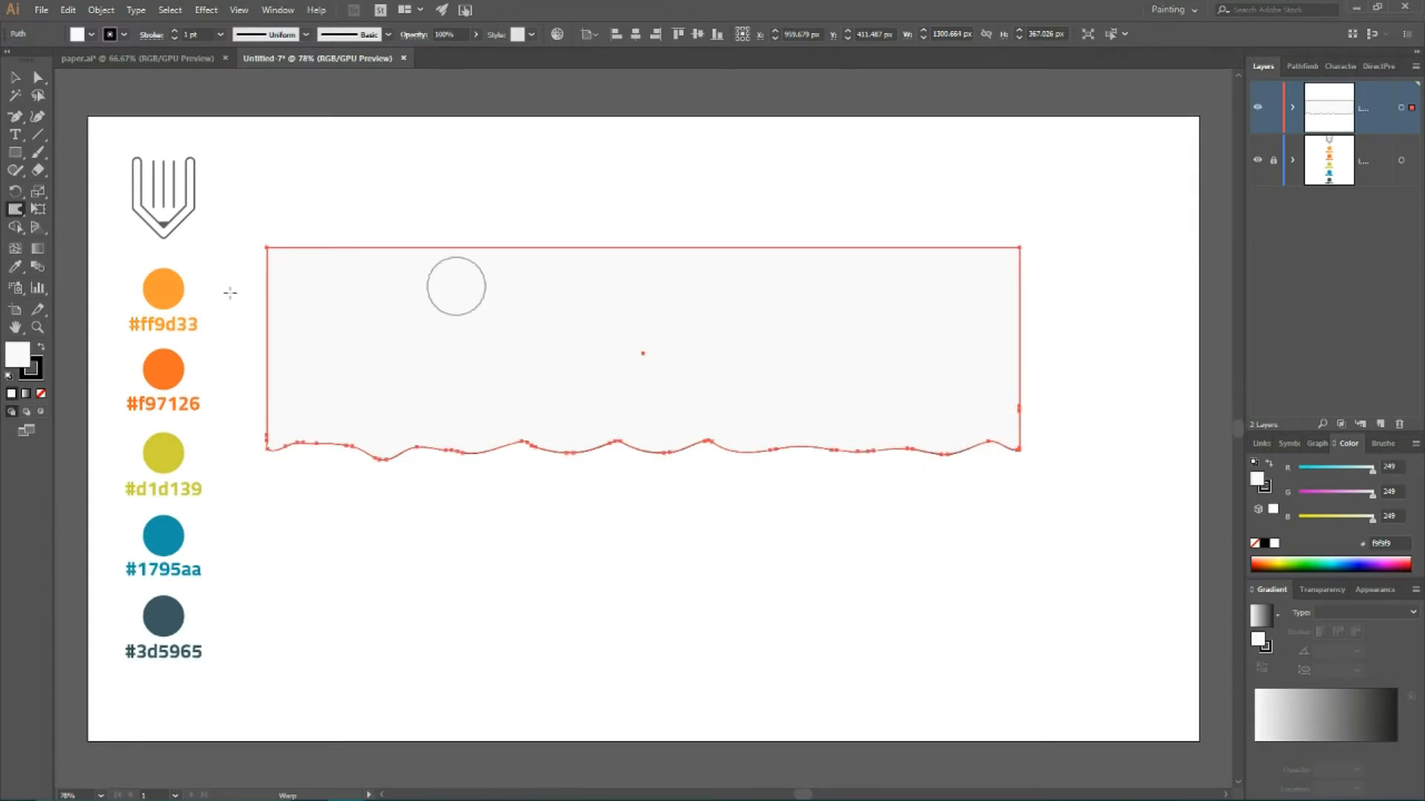
click(15, 77)
click(329, 202)
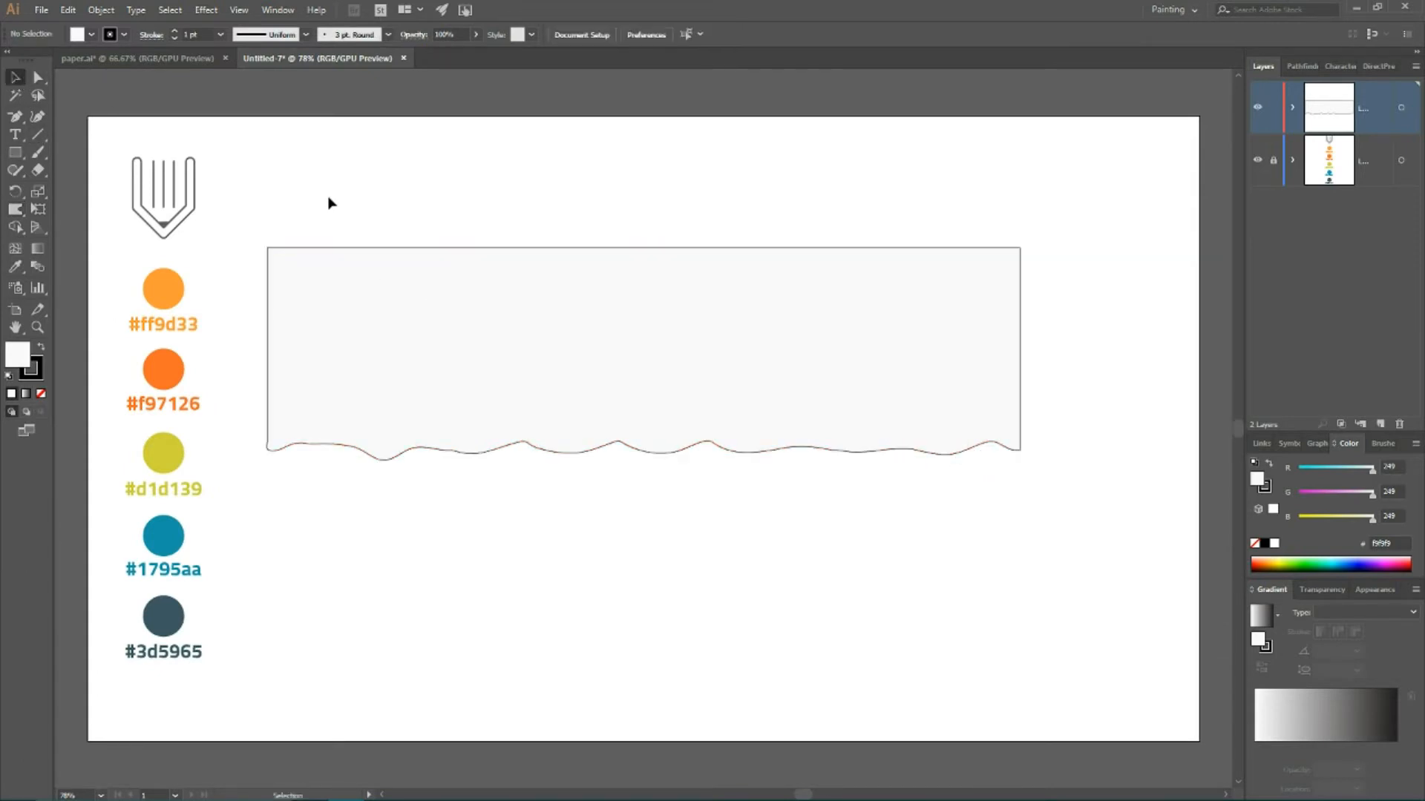
- Paste a copy of the wavy shape in front and give it the #ff9d33 swatch's appearance with the Eyedropper
click(366, 349)
key(ctrl+c)
key(ctrl+f)
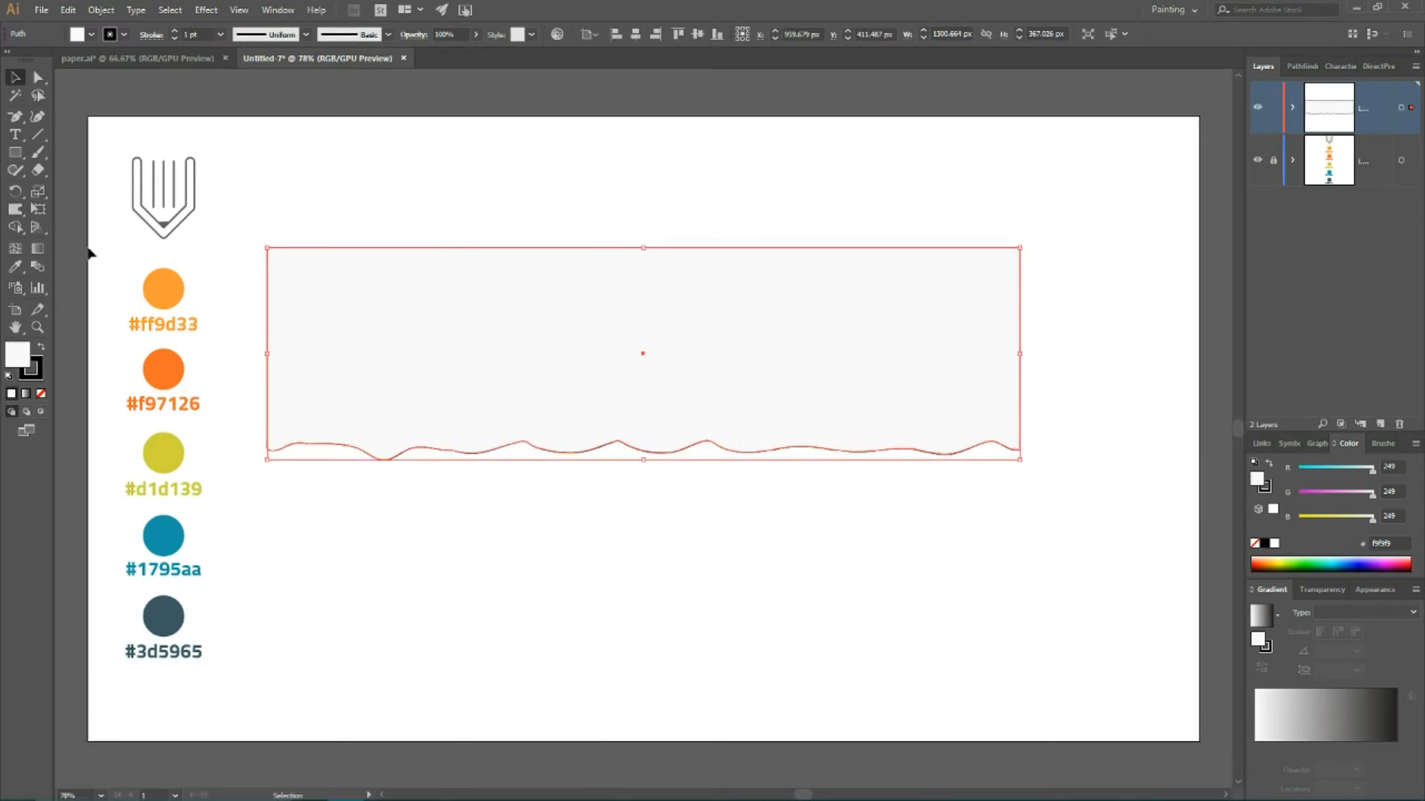
click(13, 268)
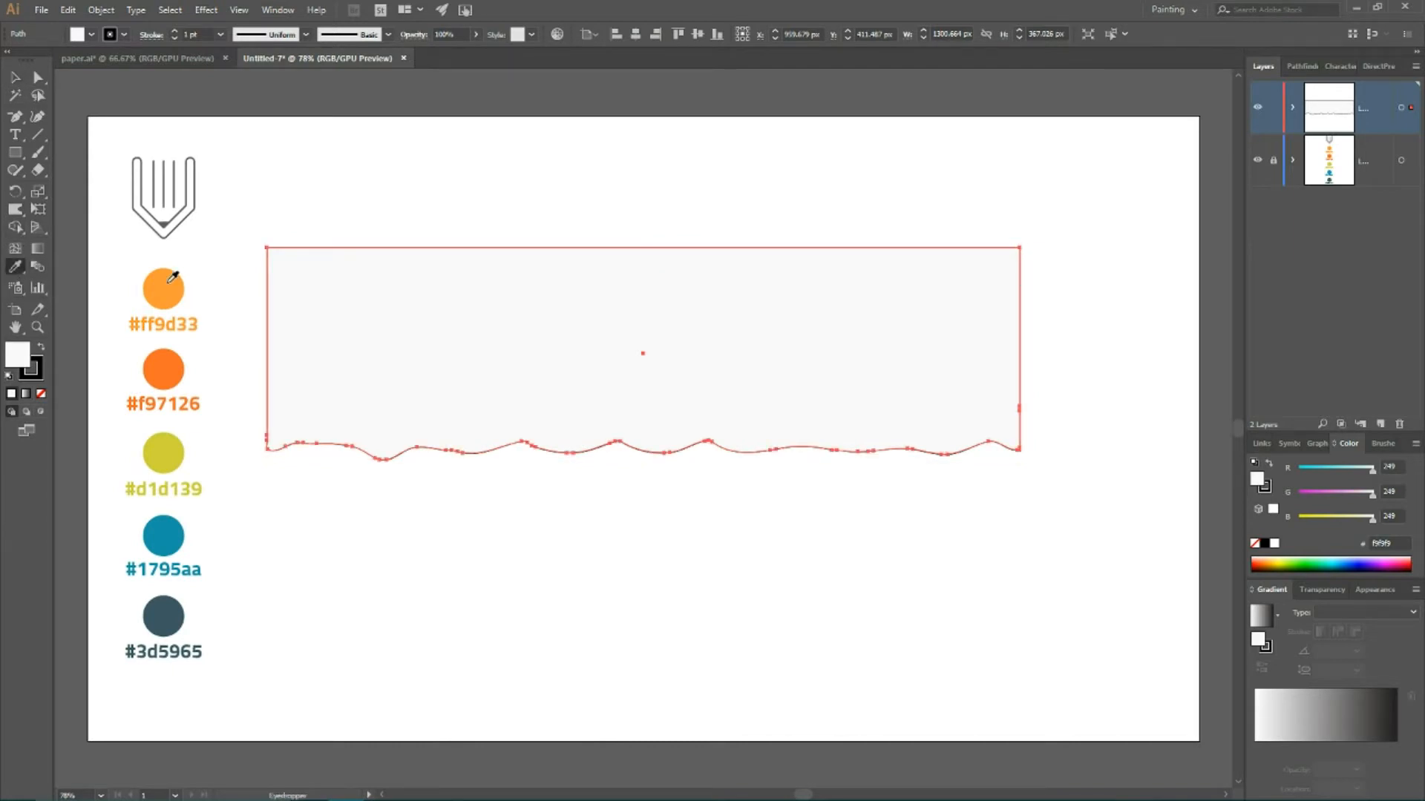
click(169, 281)
click(14, 77)
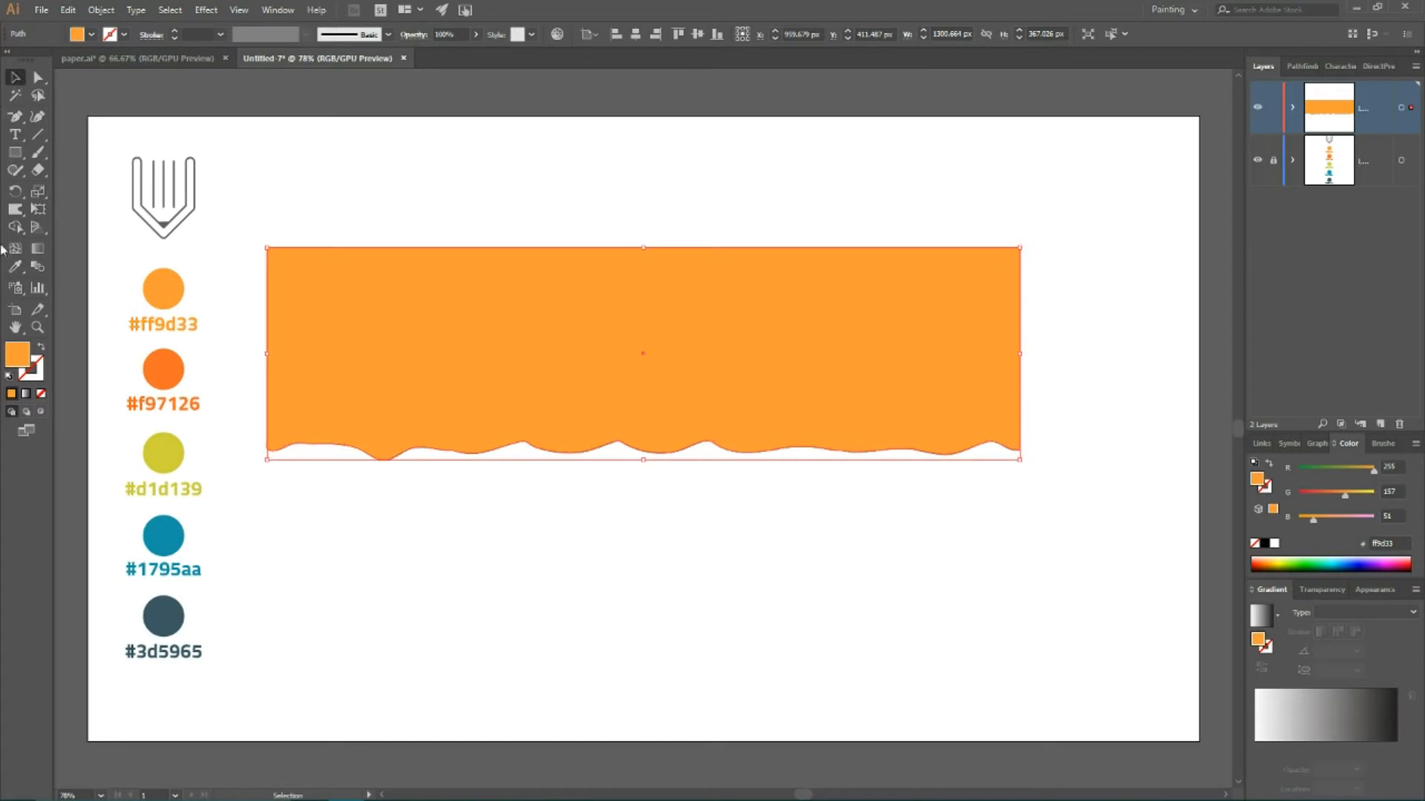
- Warp the orange copy's lower edge upward unevenly to expose a strip of the off-white shape beneath
click(28, 213)
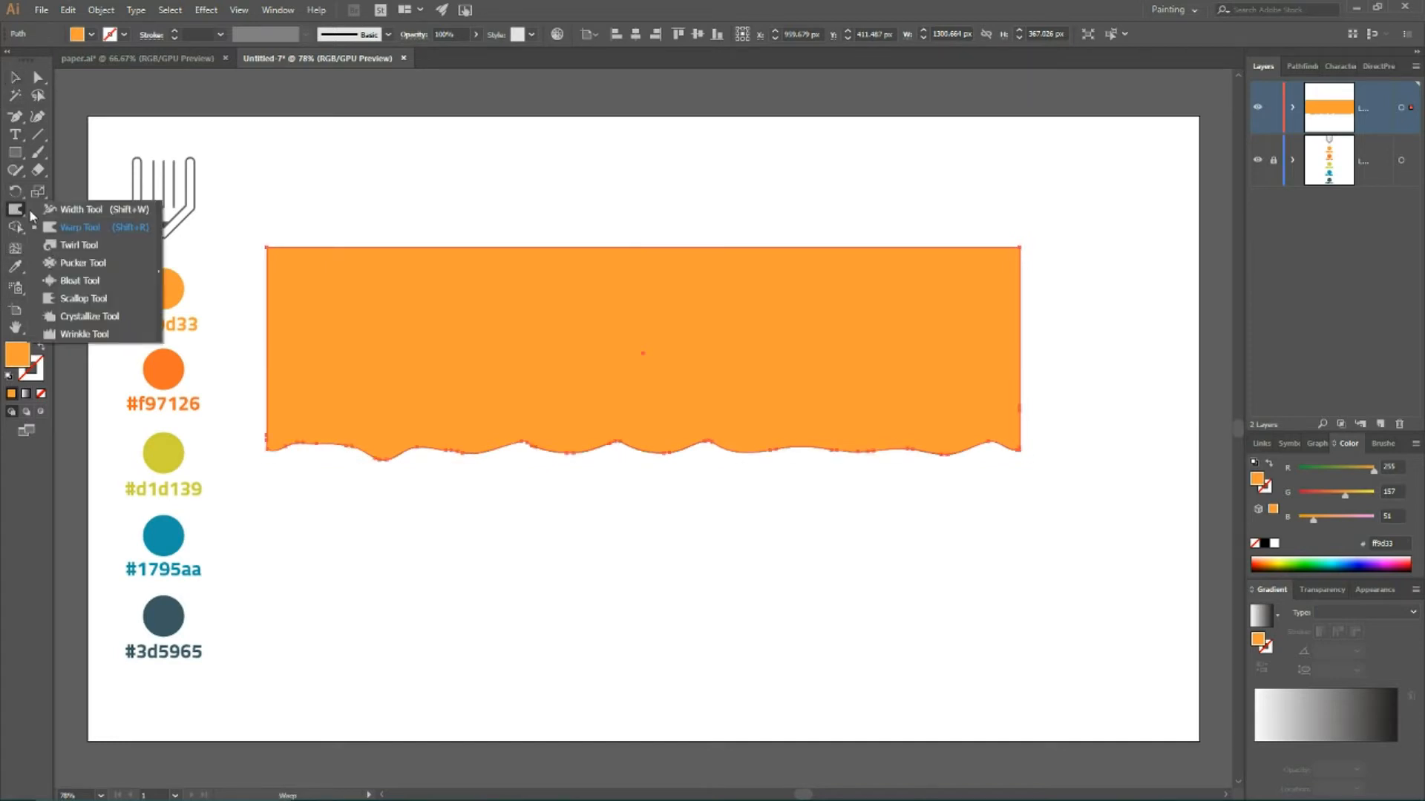
click(69, 228)
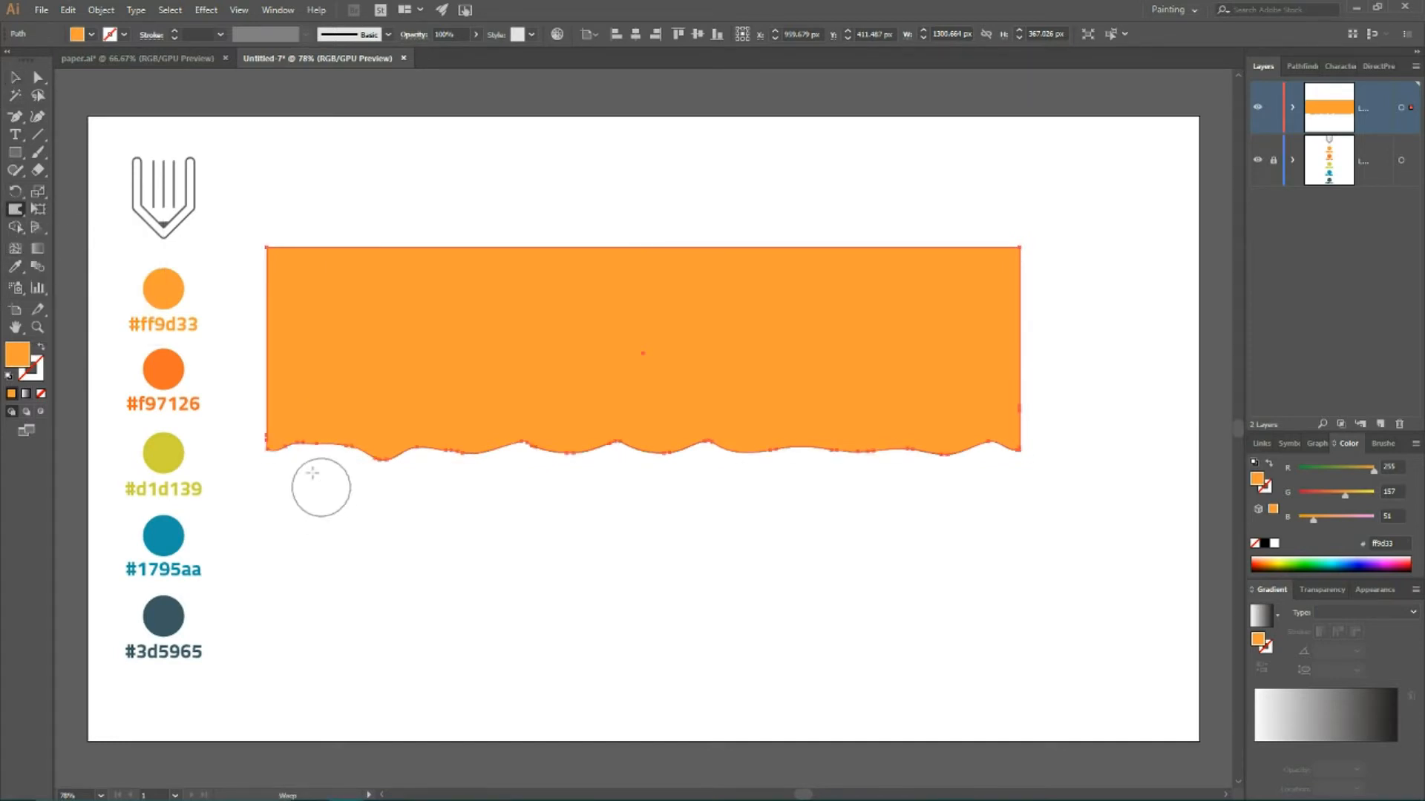
mouse_move(286, 452)
mouse_down()
mouse_move(319, 432)
mouse_move(385, 433)
mouse_move(410, 418)
mouse_move(404, 453)
mouse_move(526, 423)
mouse_move(780, 440)
mouse_move(839, 425)
mouse_move(935, 448)
mouse_move(997, 413)
mouse_move(911, 454)
mouse_move(935, 430)
mouse_move(755, 445)
mouse_move(745, 437)
mouse_move(800, 429)
mouse_move(440, 434)
mouse_move(277, 366)
mouse_move(316, 394)
mouse_up()
key(v)
click(268, 191)
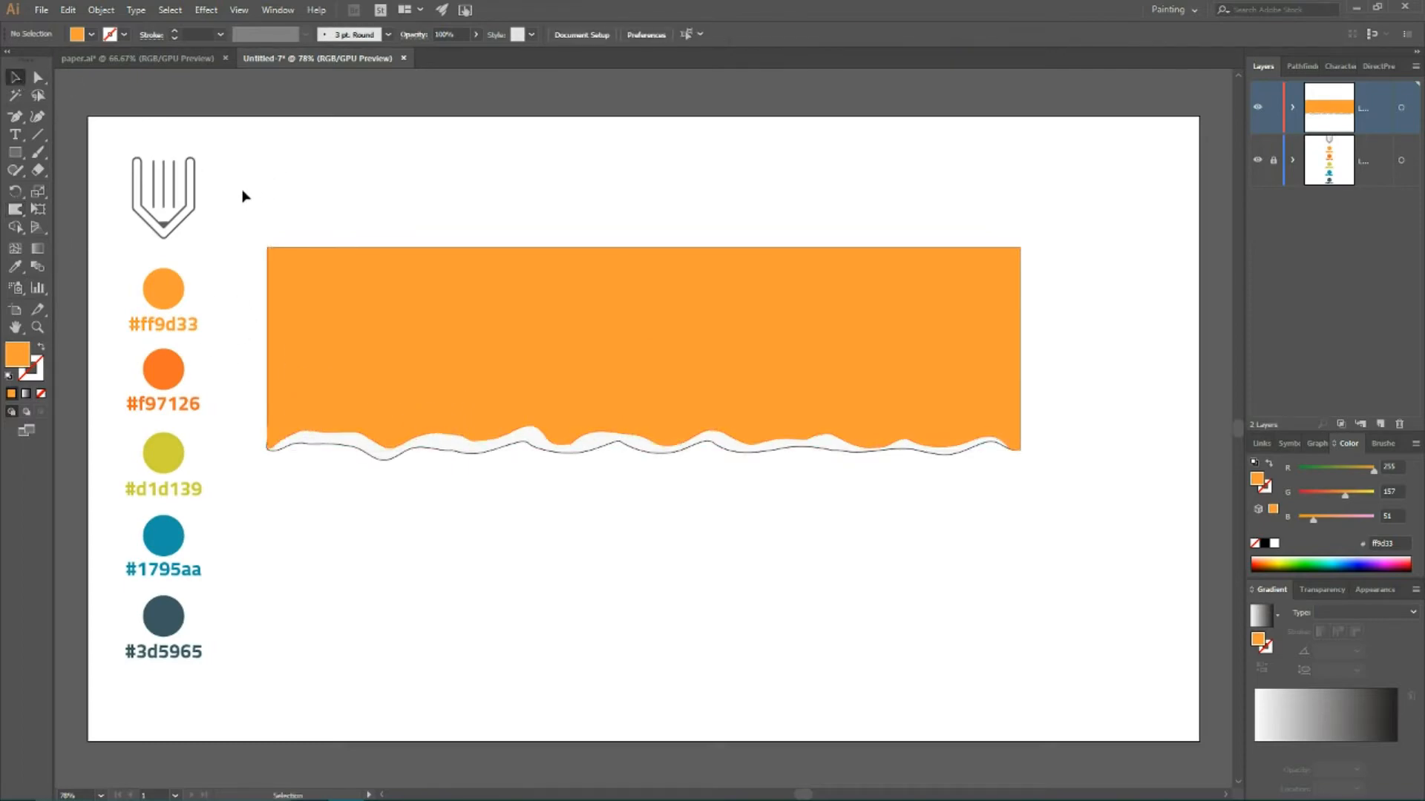
- Remove the black stroke from the off-white shape and switch to the Direct Selection tool
click(326, 449)
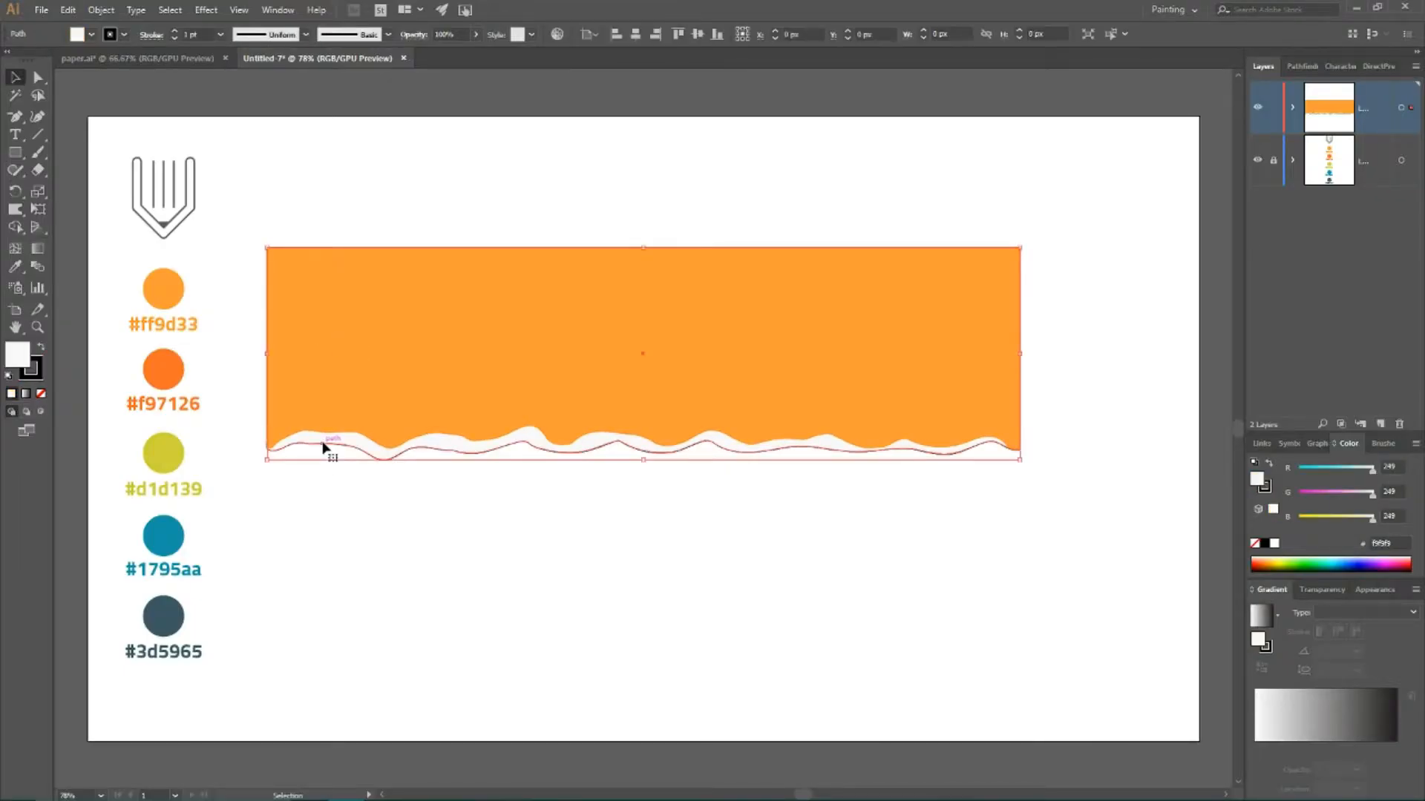
key(x)
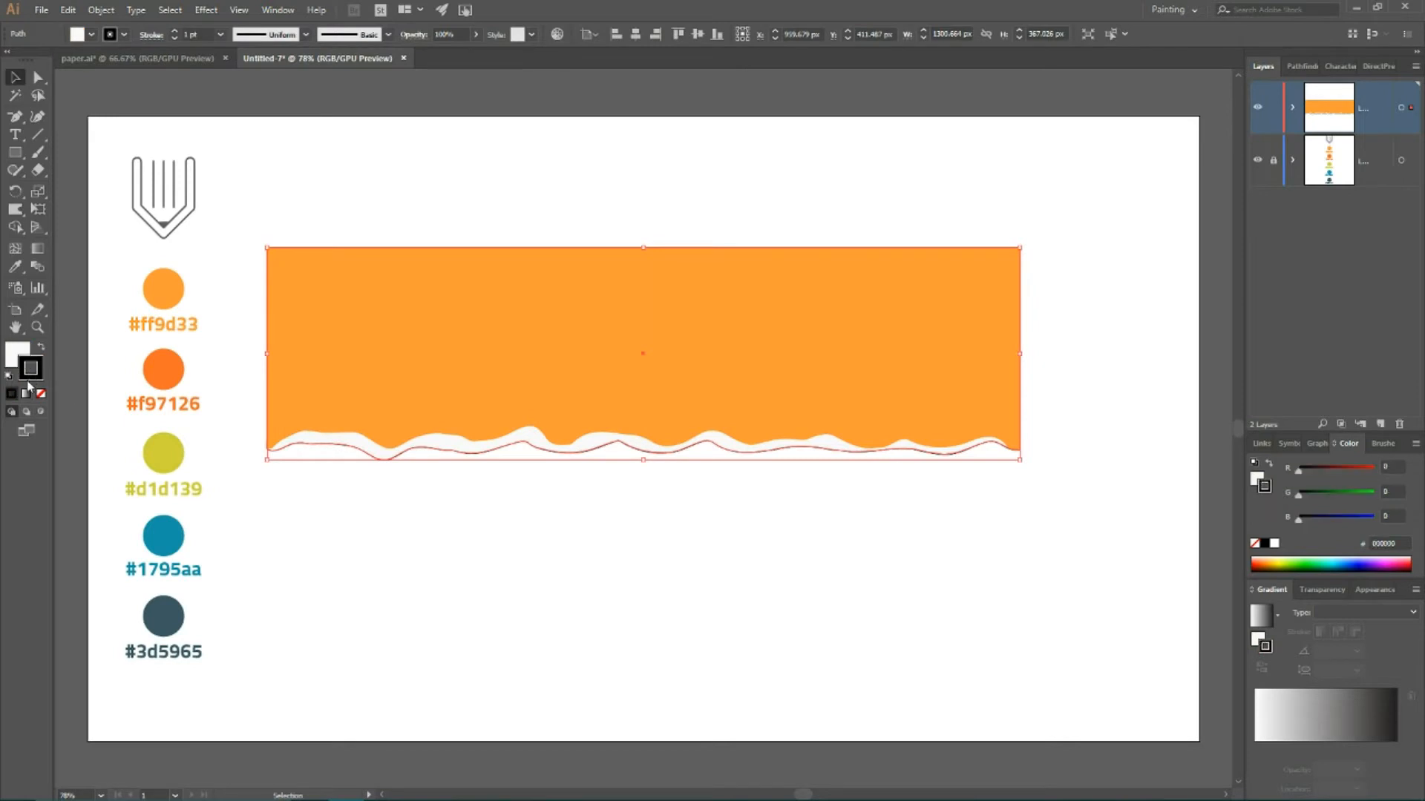
click(41, 395)
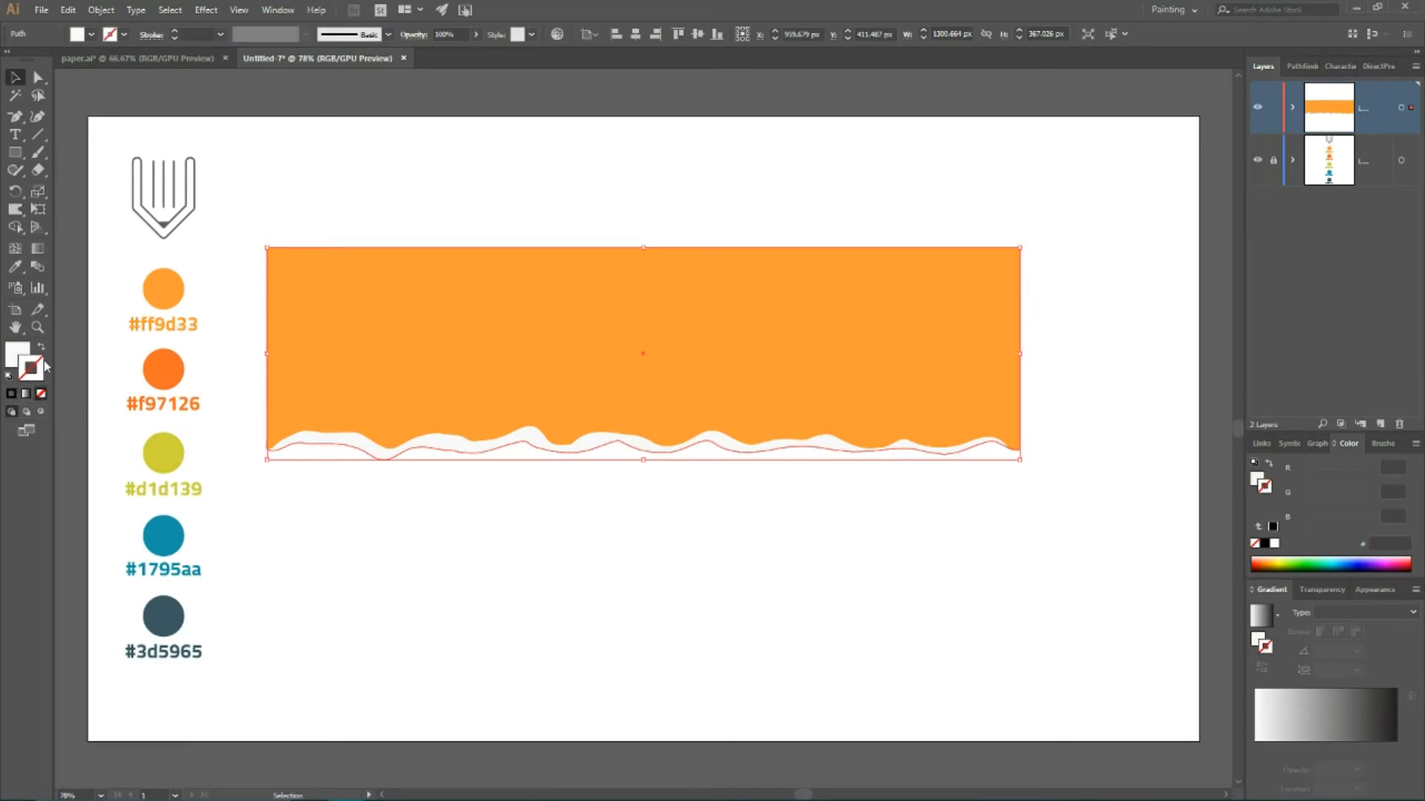
click(18, 349)
key(a)
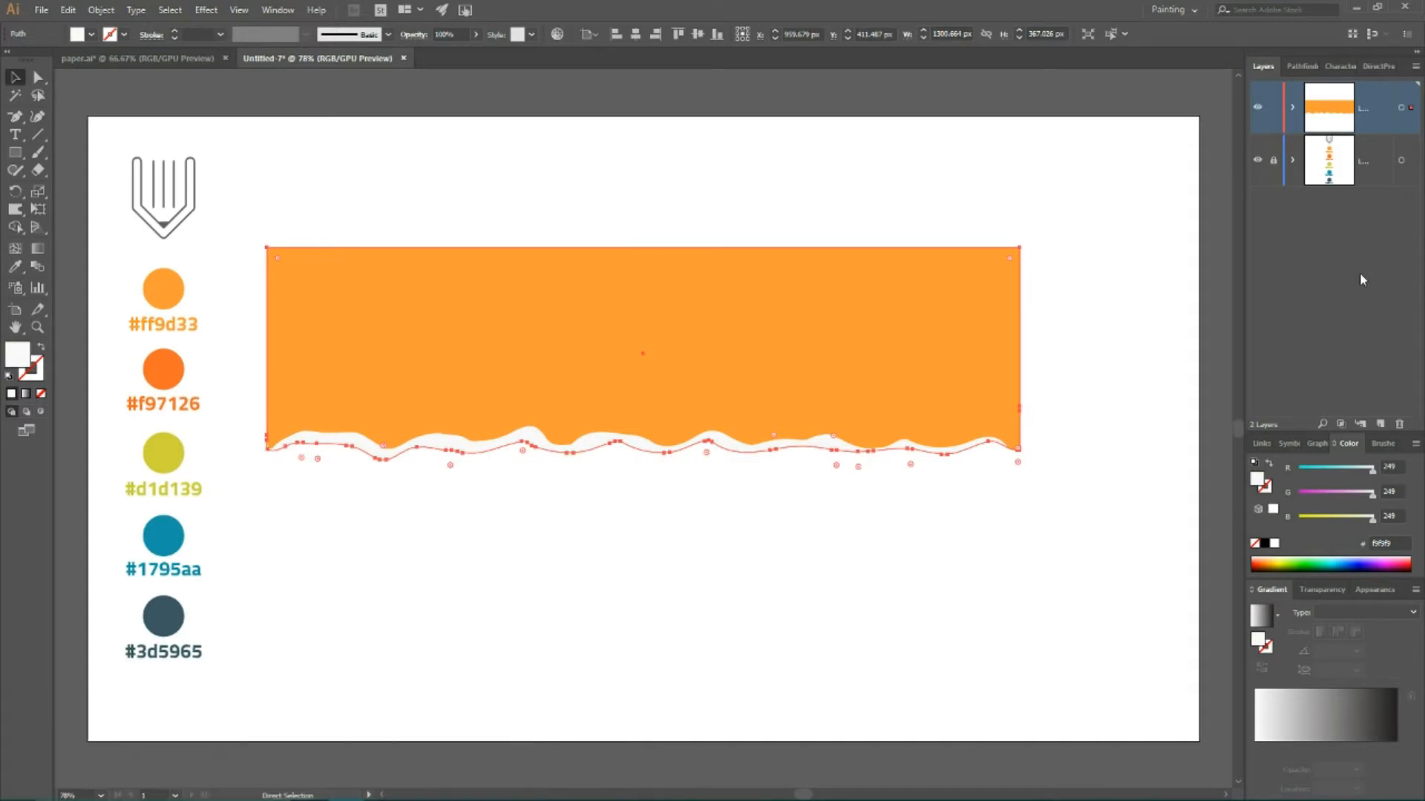
- Expand the artwork layer and lock the off-white shape directly beneath the orange one
click(1293, 107)
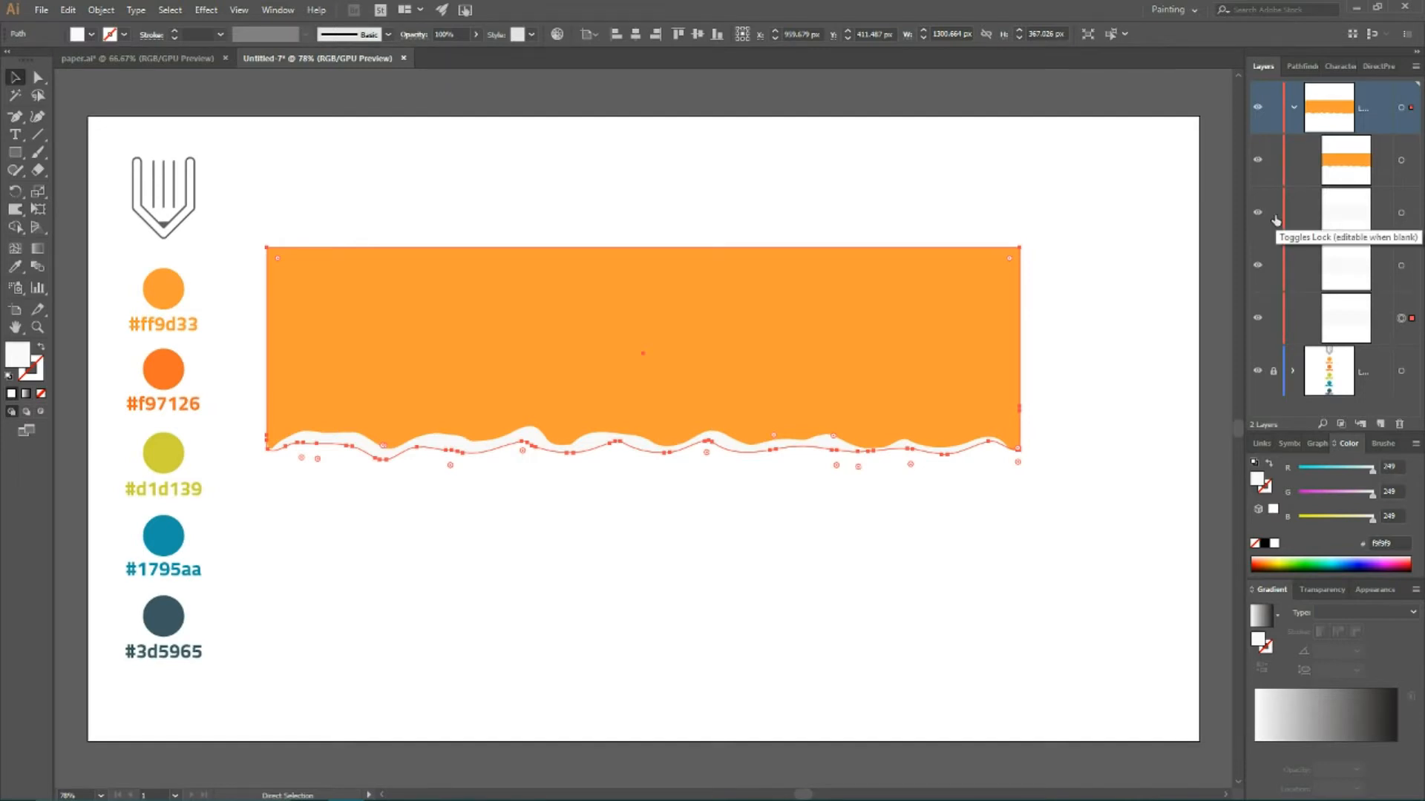
key(super+plus)
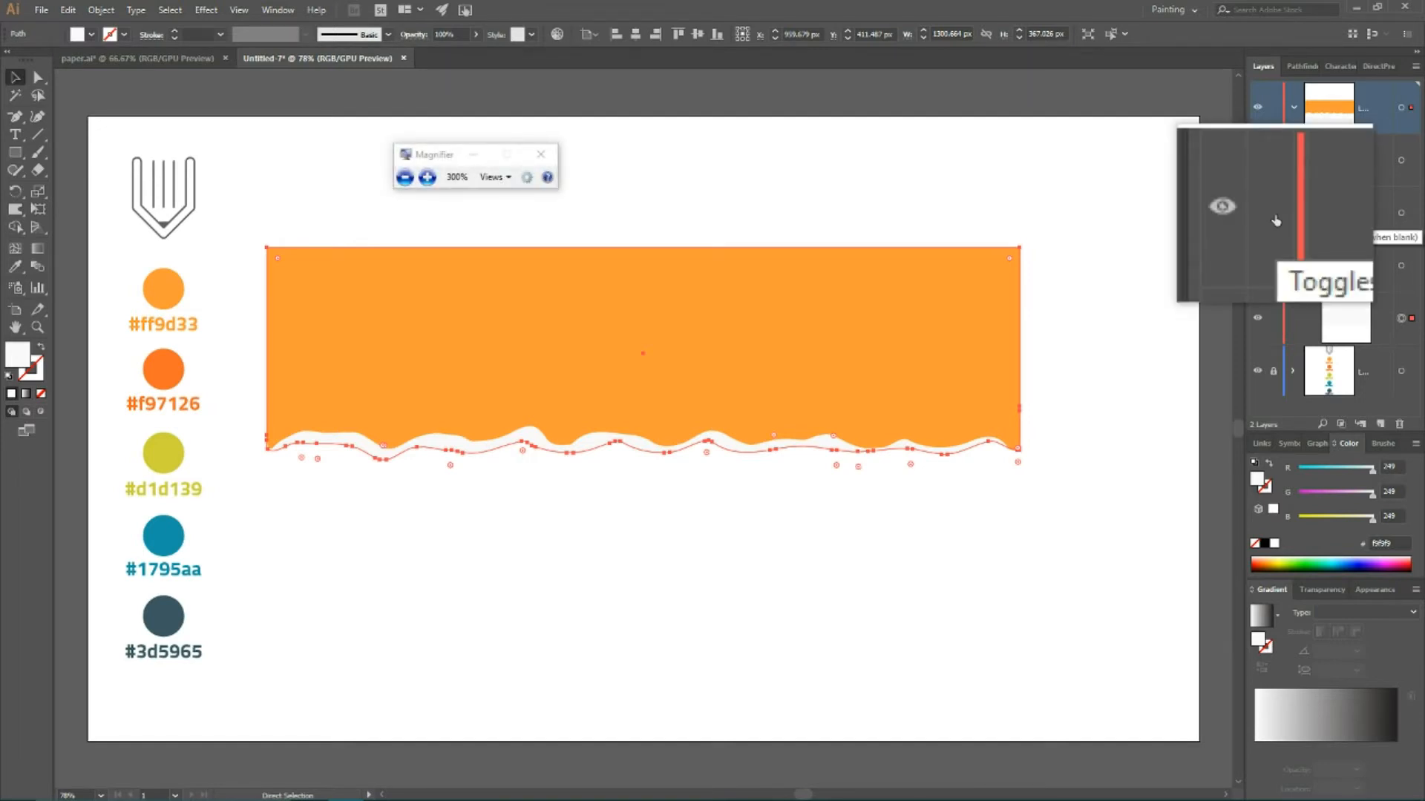
key(super+Escape)
click(1275, 217)
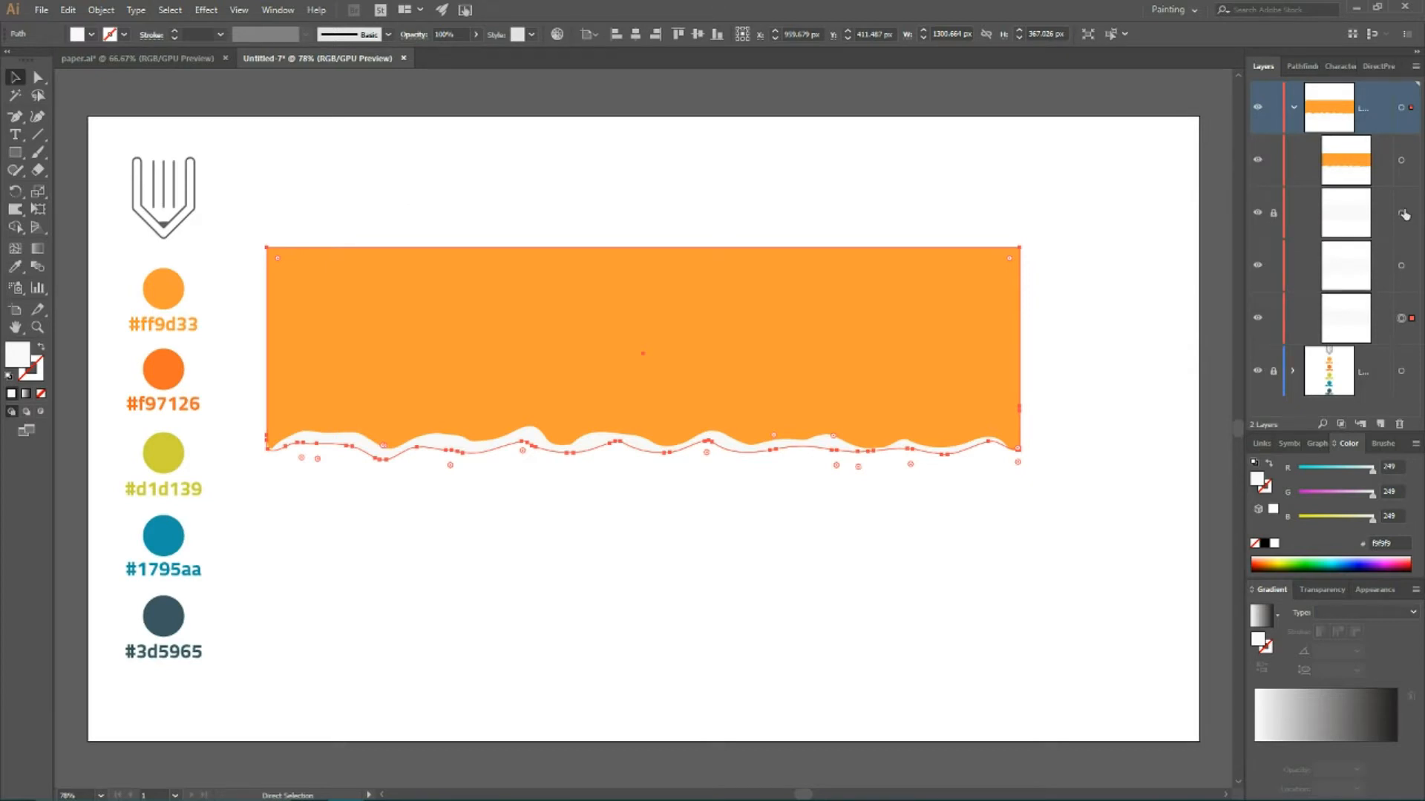
- Select the two lowest off-white copies together and fill them with black (000000)
click(1401, 267)
key(v)
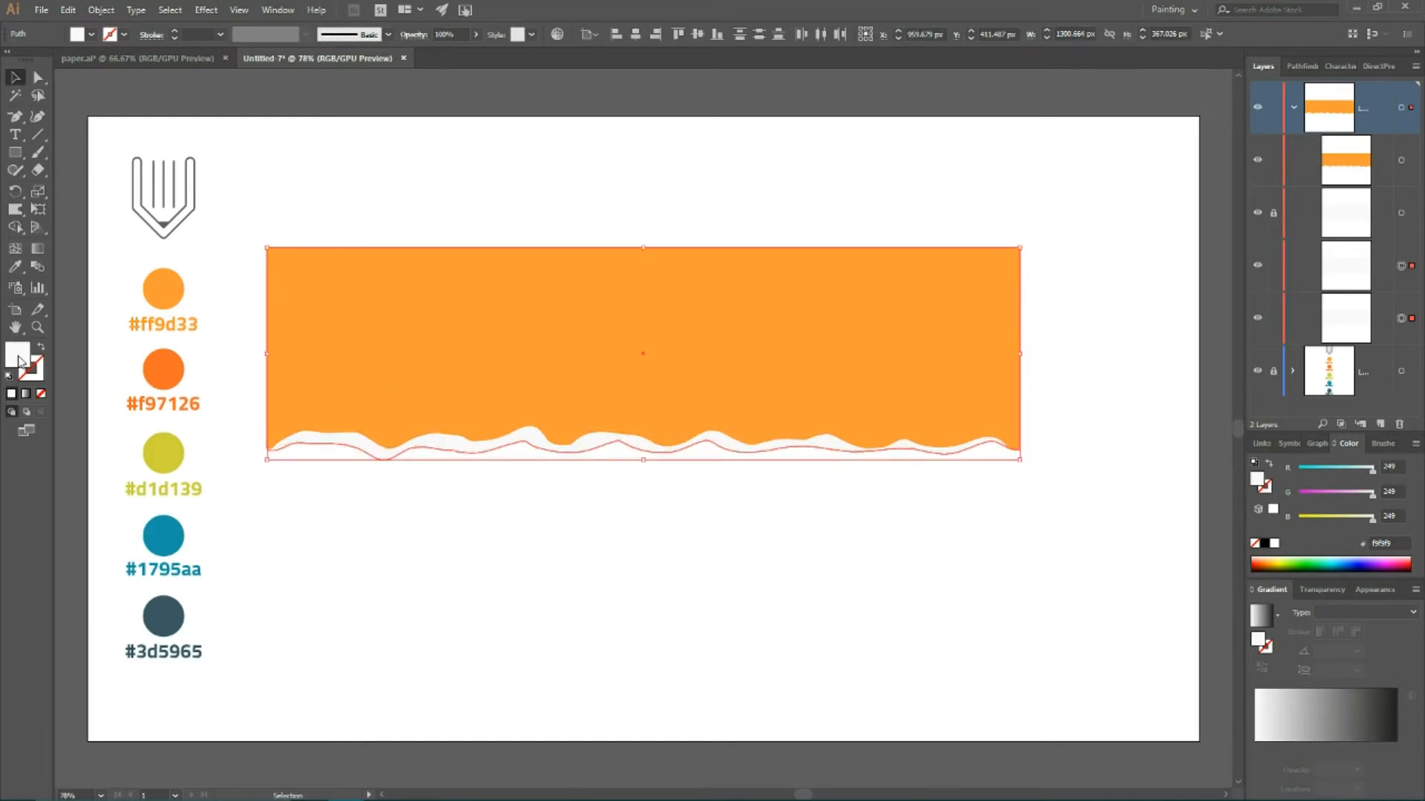
double_click(20, 362)
drag(500, 388, 416, 432)
click(801, 243)
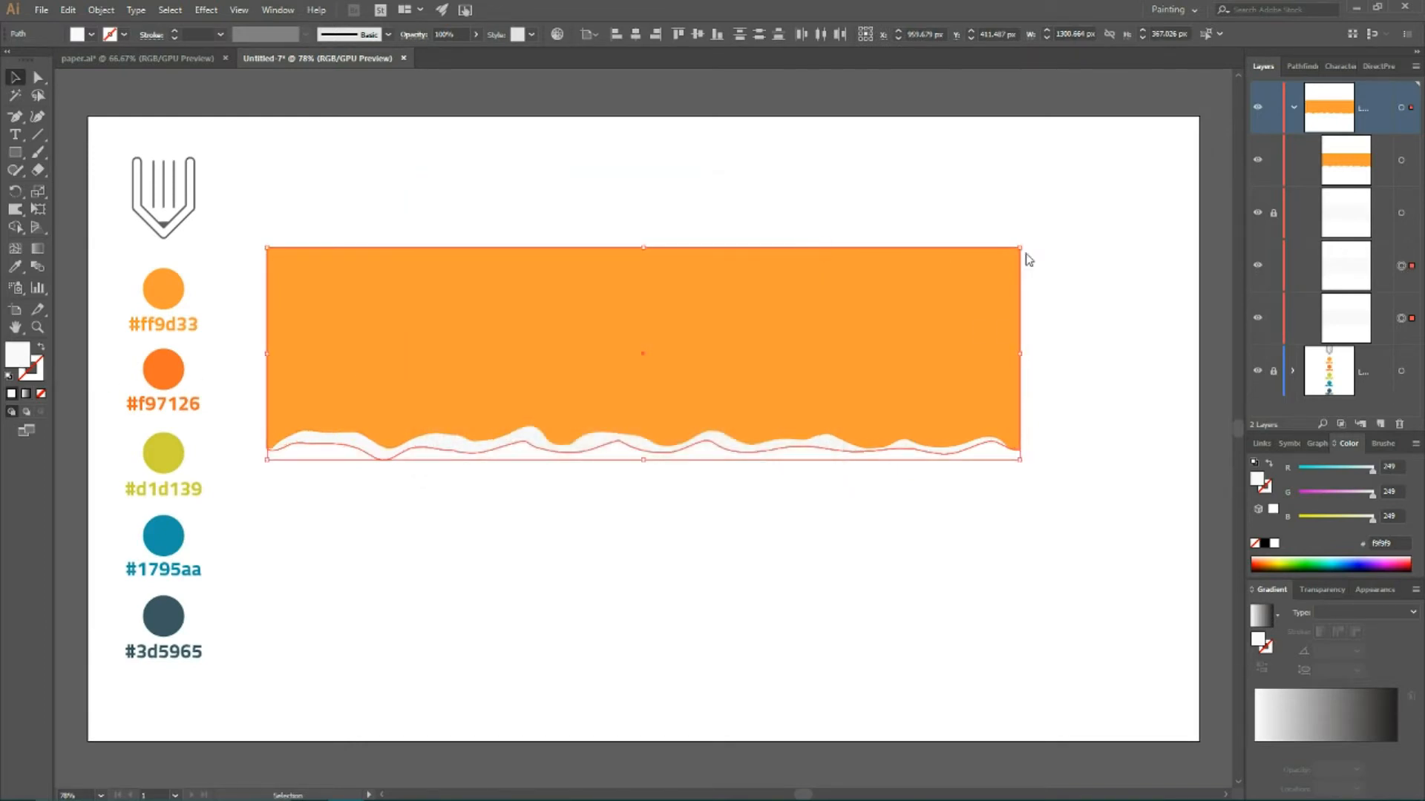
- Select only the bottommost black copy and set its opacity to 0%
click(1402, 319)
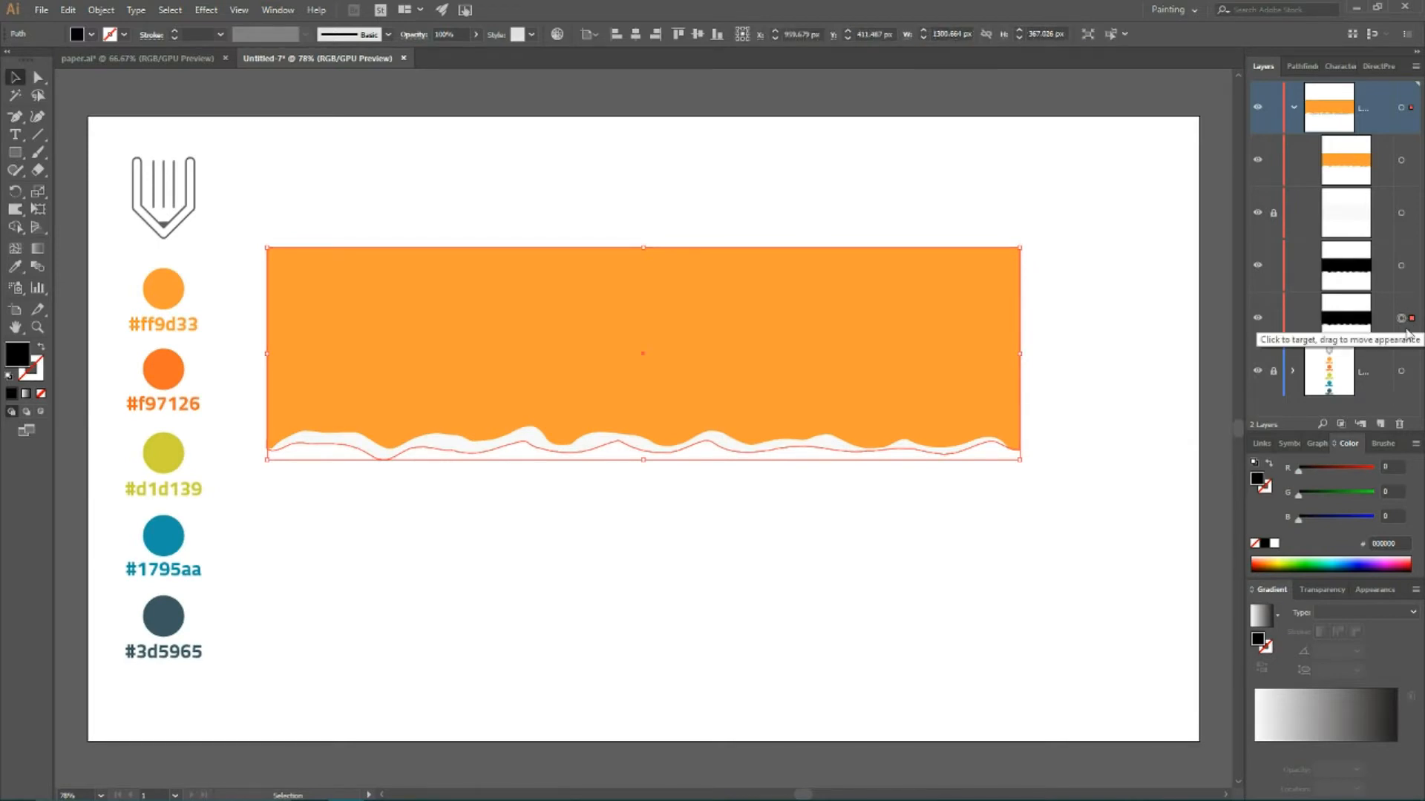
click(1320, 590)
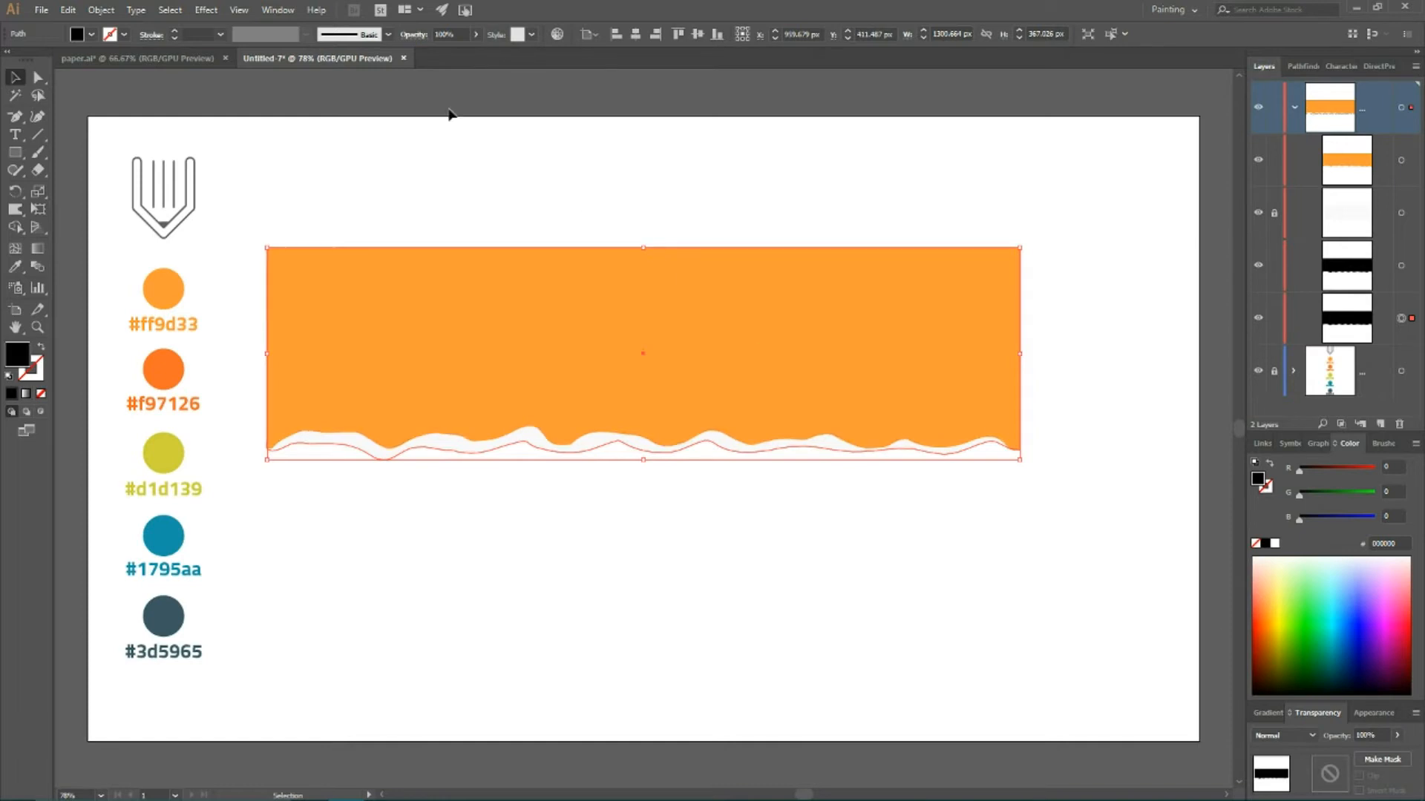
click(278, 11)
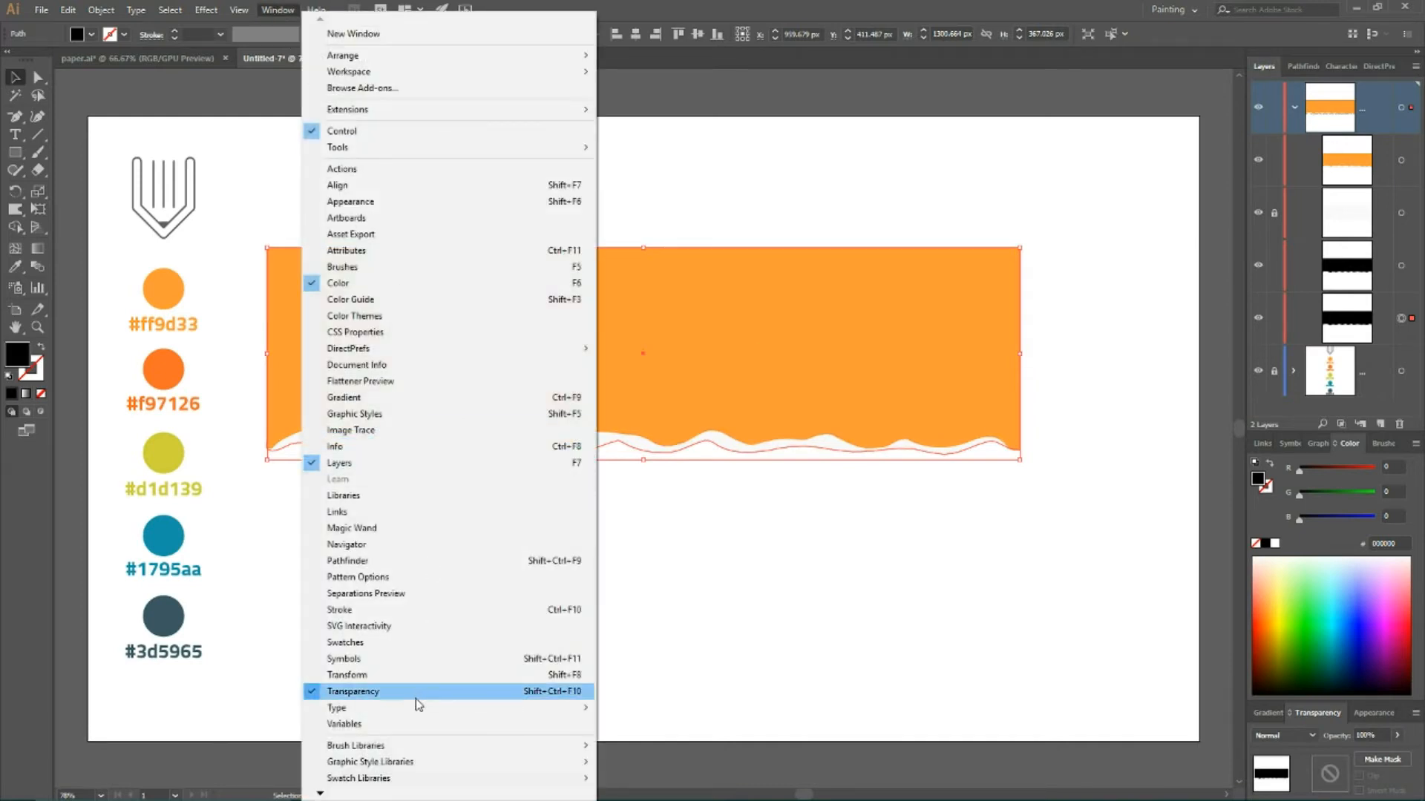
click(15, 80)
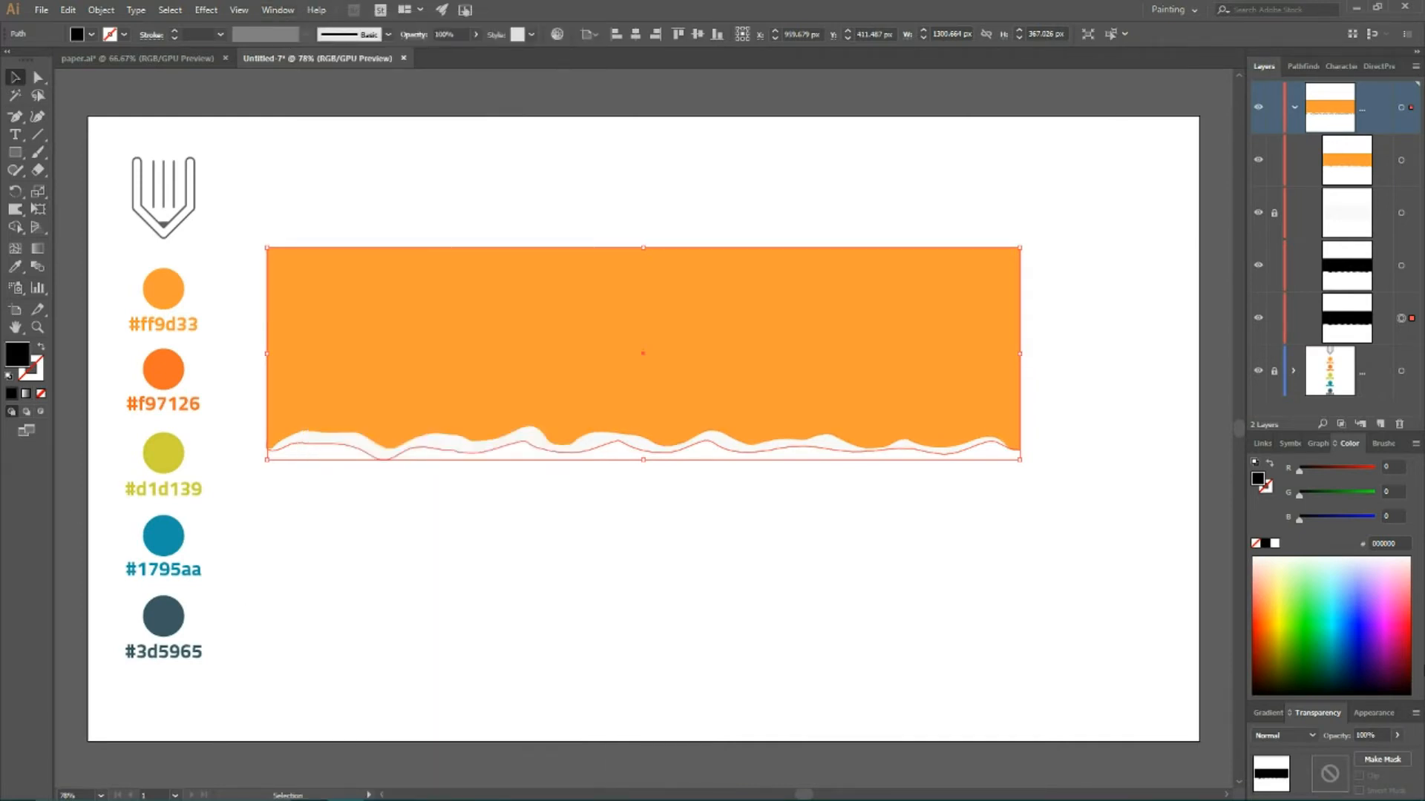
click(1398, 735)
drag(1395, 754, 1282, 764)
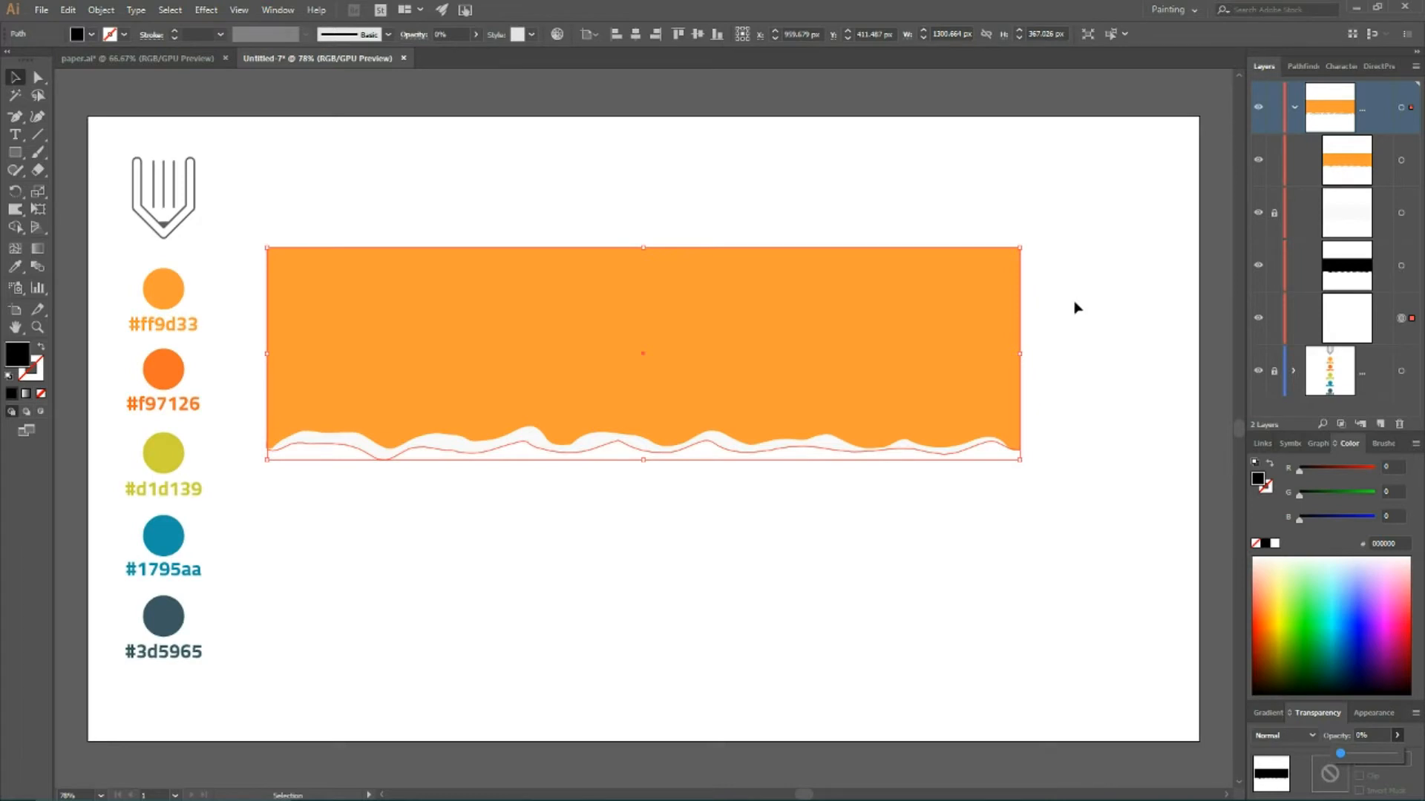
- Nudge the fully transparent bottom copy down by about 18 px
click(1401, 318)
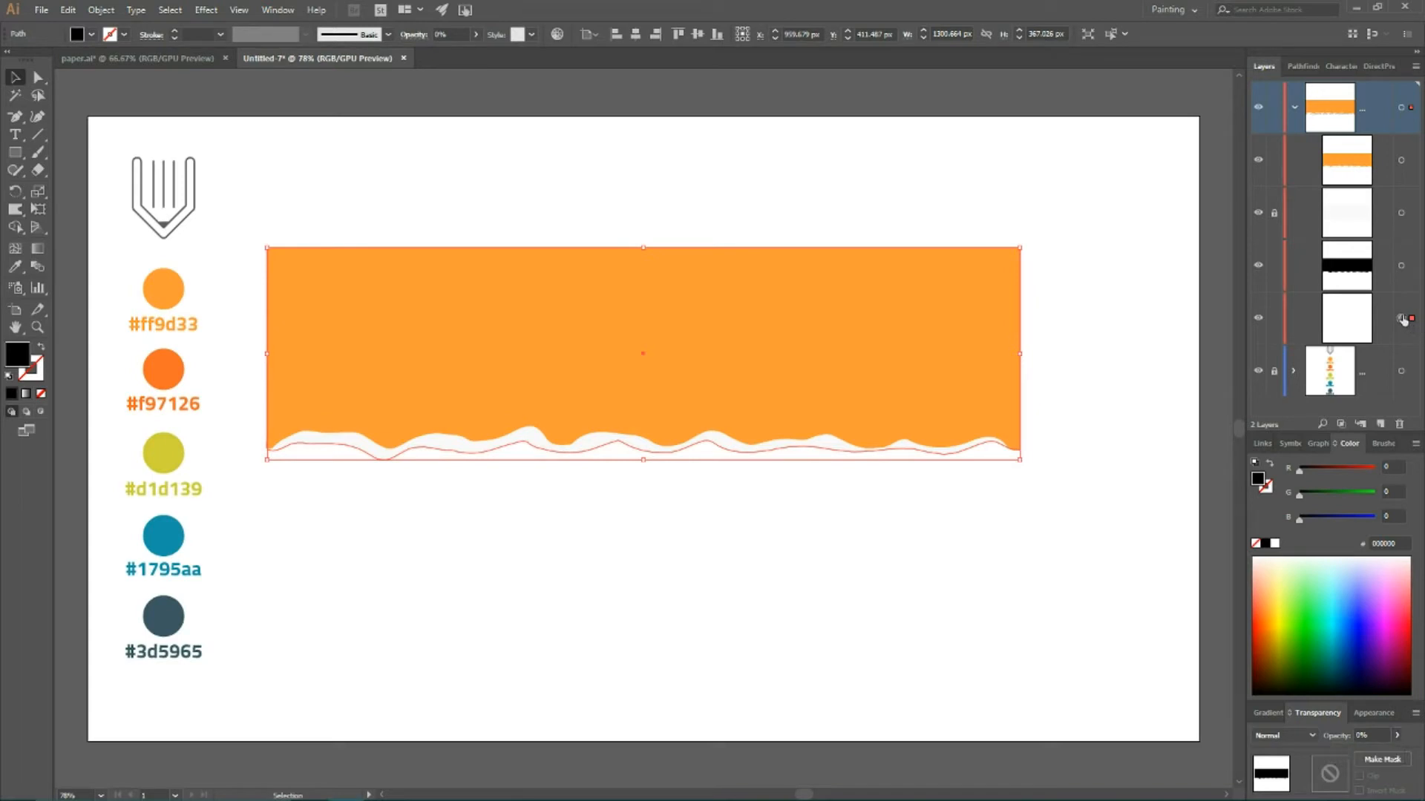
key(Down)
key(Down)
key(Down)
key(Down)
key(Down)
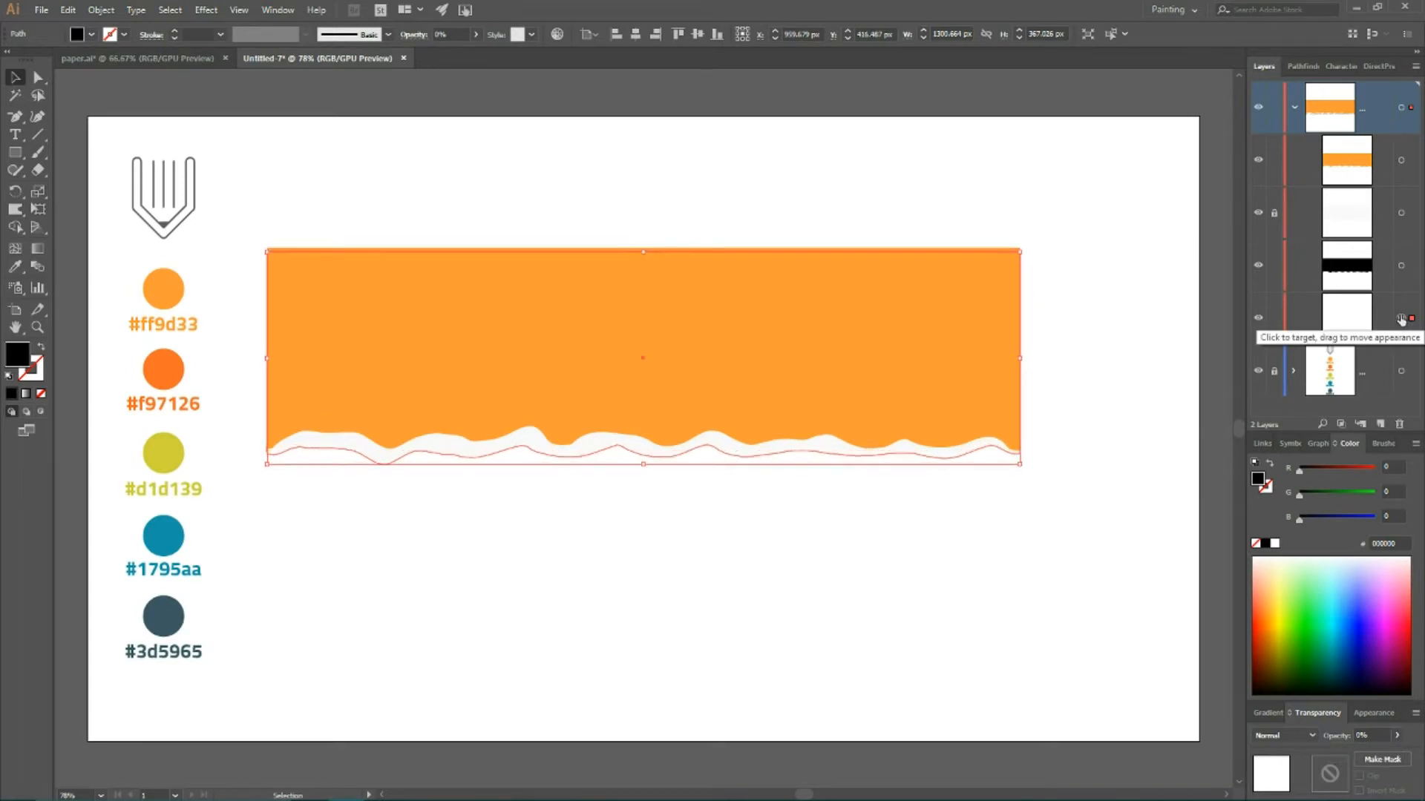
key(Down)
key(Down)
key(Down)
key(Down)
key(Down)
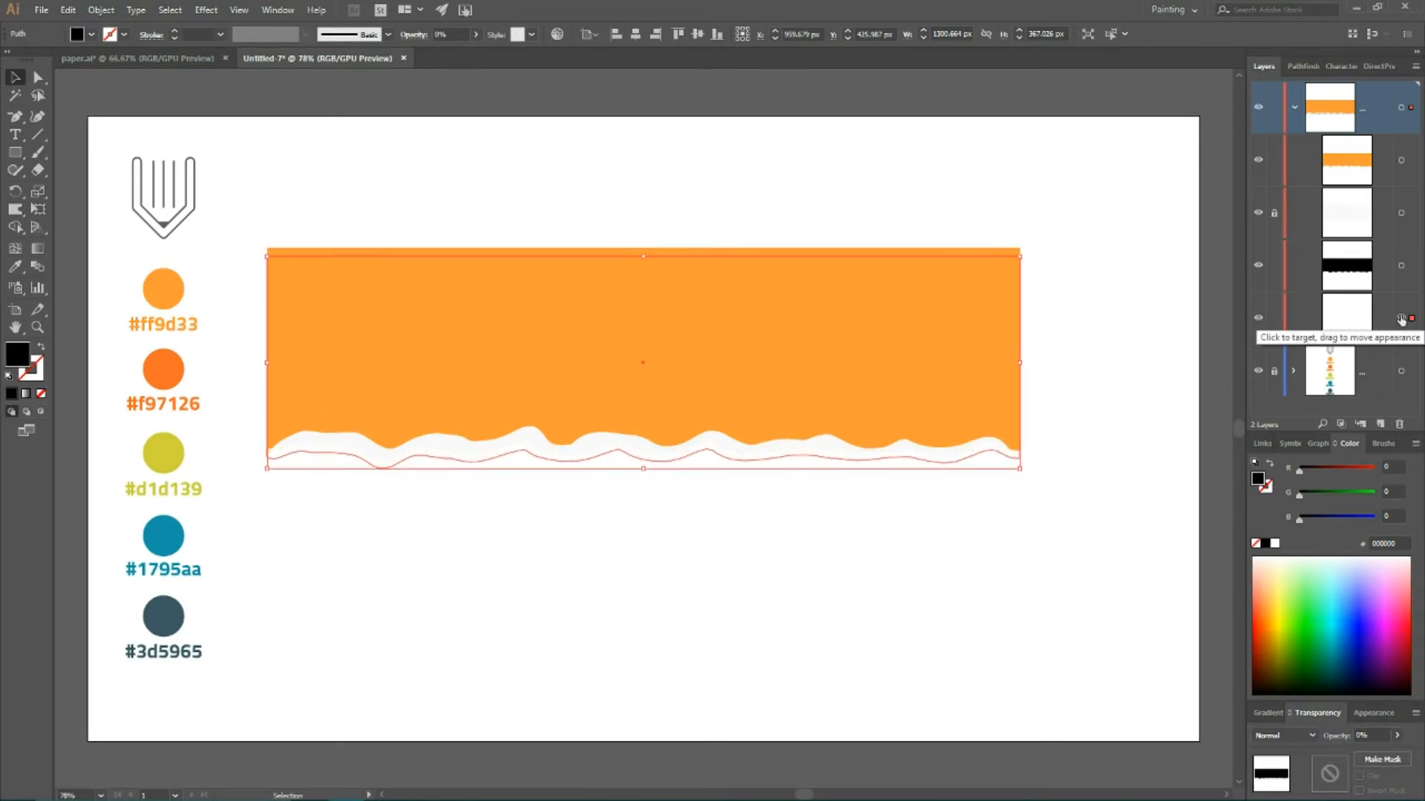
key(Down)
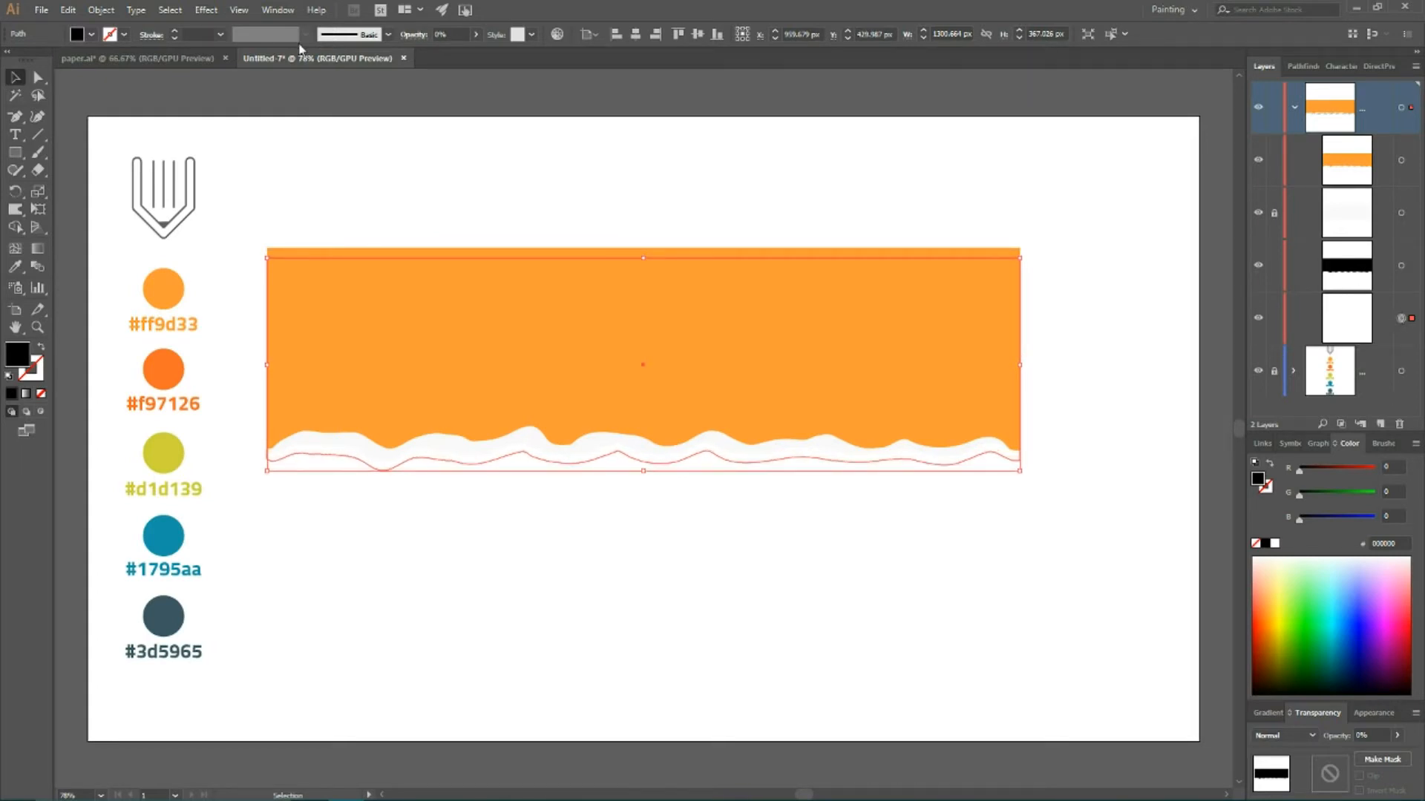
- Blend the opaque black copy with the transparent one using Specified Steps spacing of 40
shift+click(1402, 265)
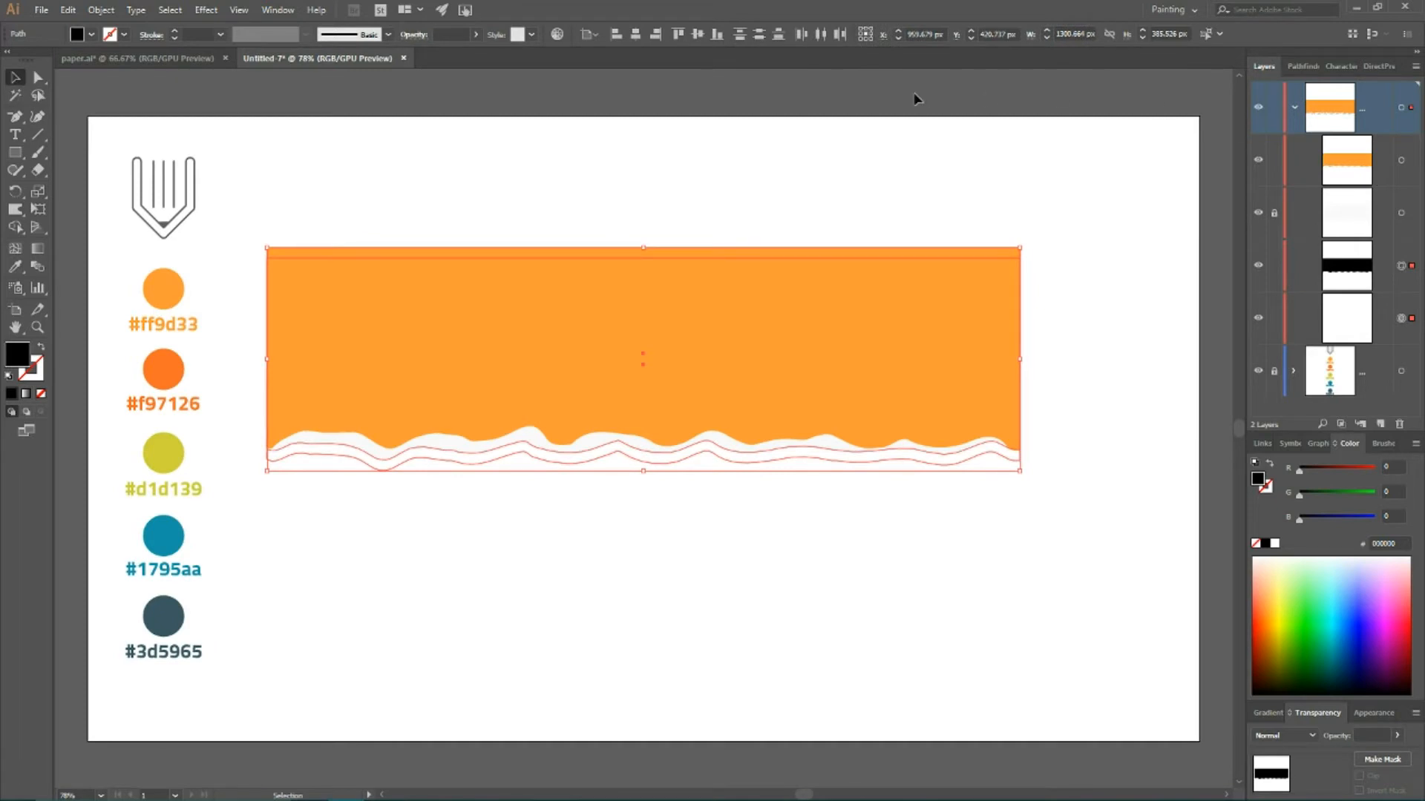
click(101, 9)
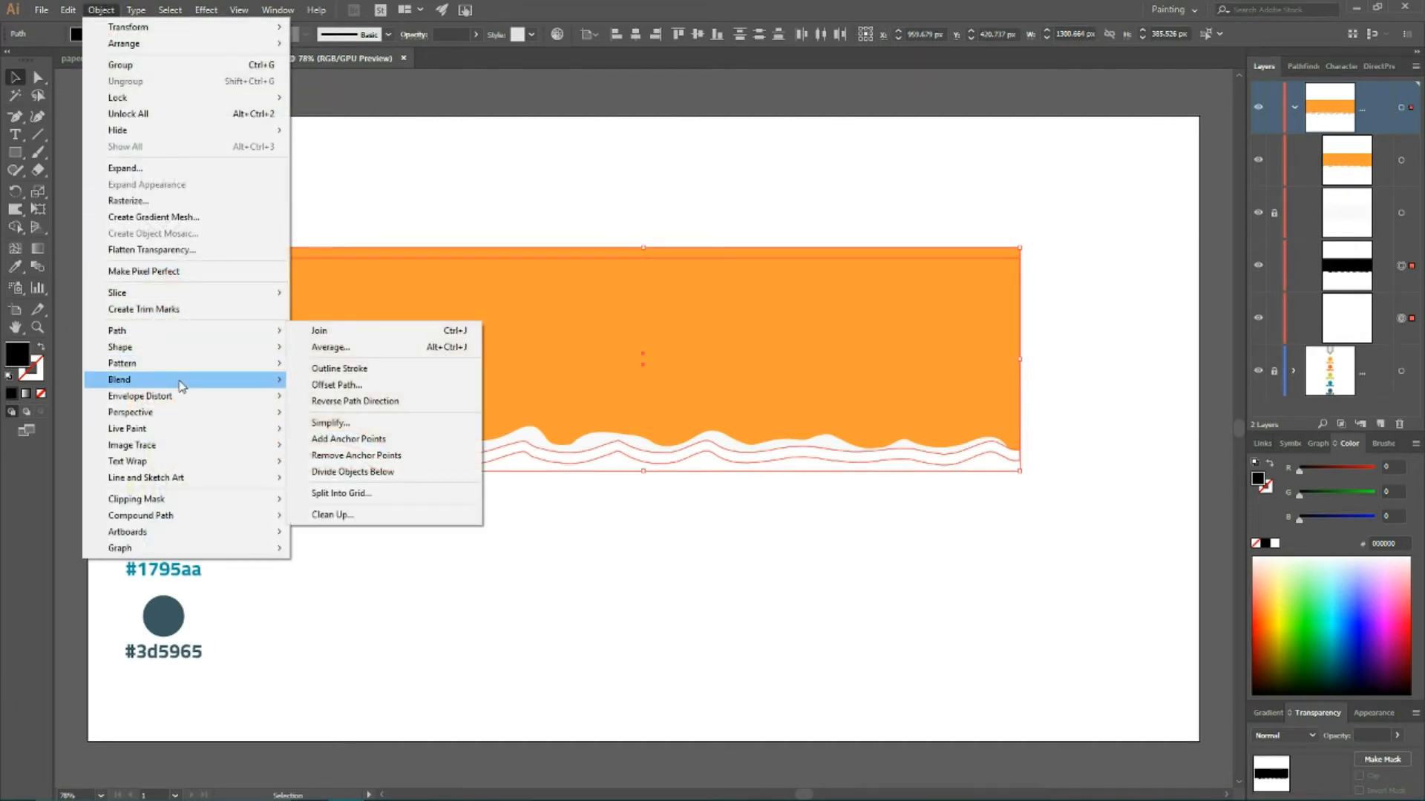
mouse_move(182, 384)
click(342, 418)
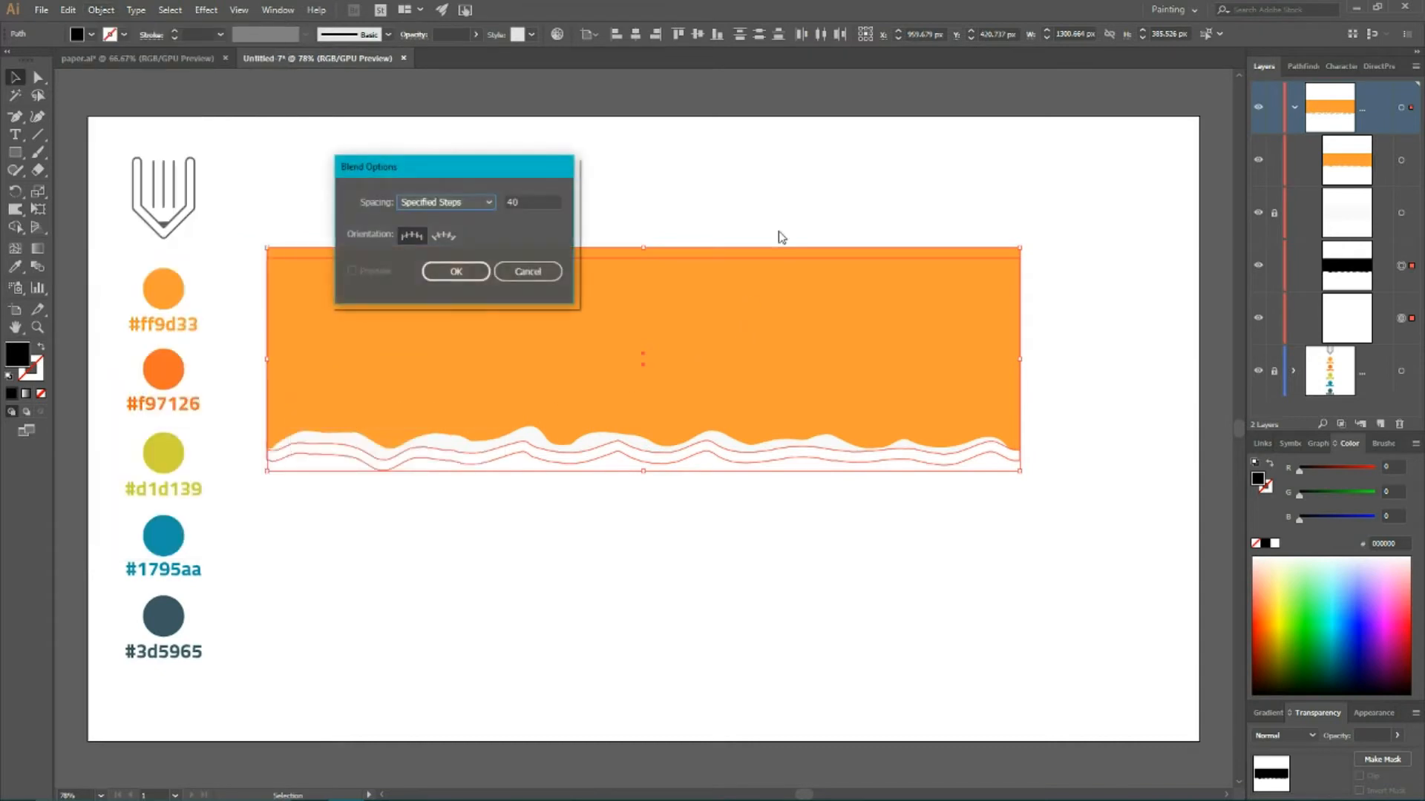
drag(424, 164, 517, 126)
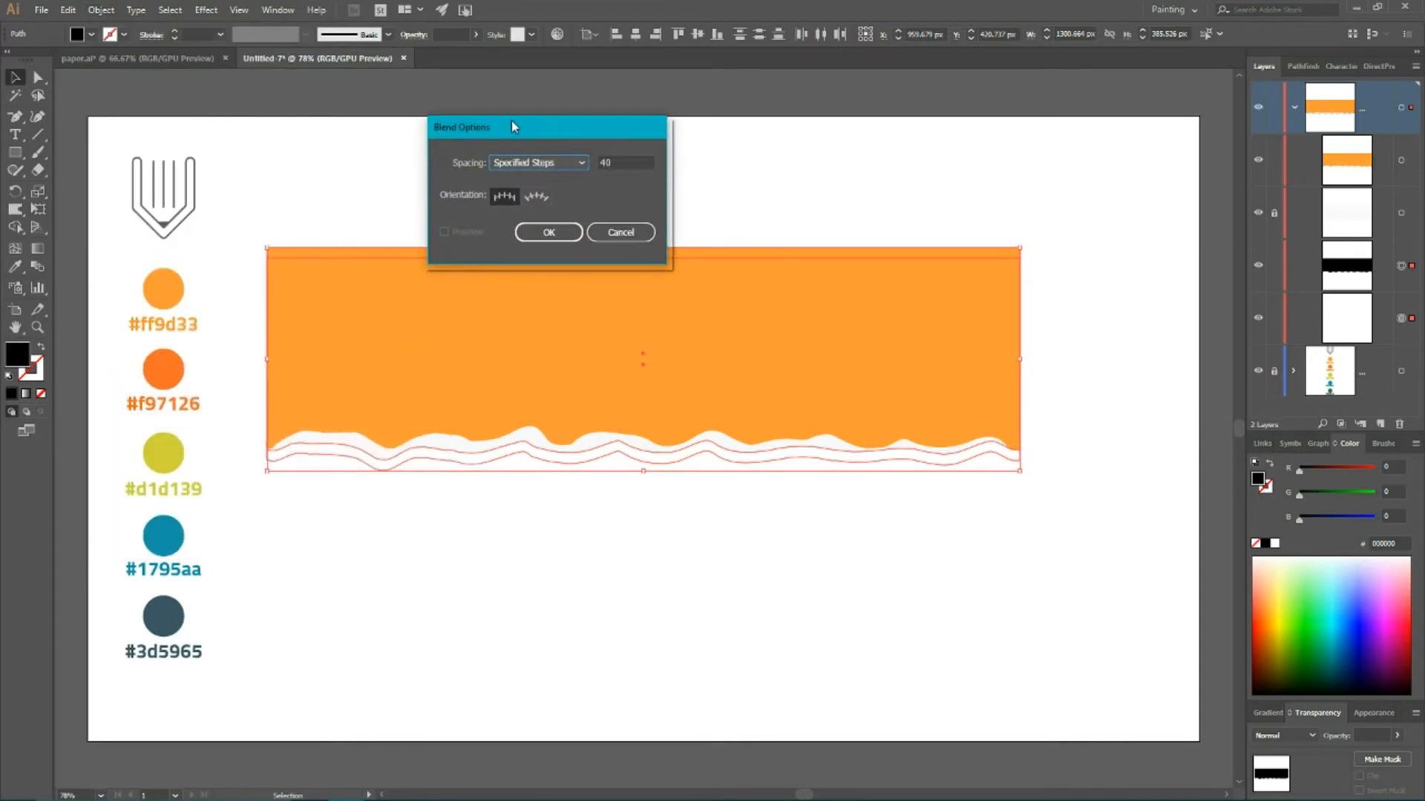
click(523, 171)
click(533, 195)
click(616, 164)
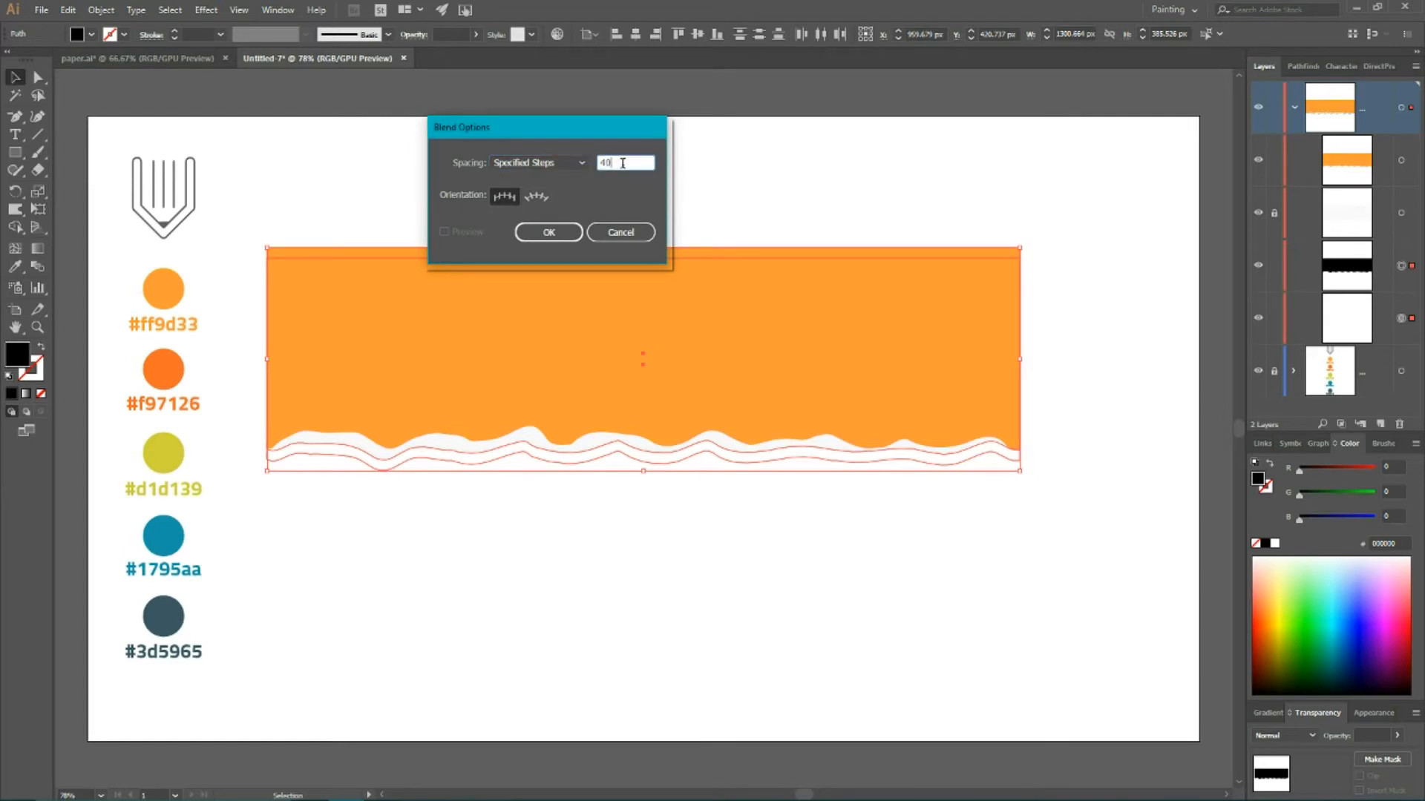
click(550, 232)
key(a)
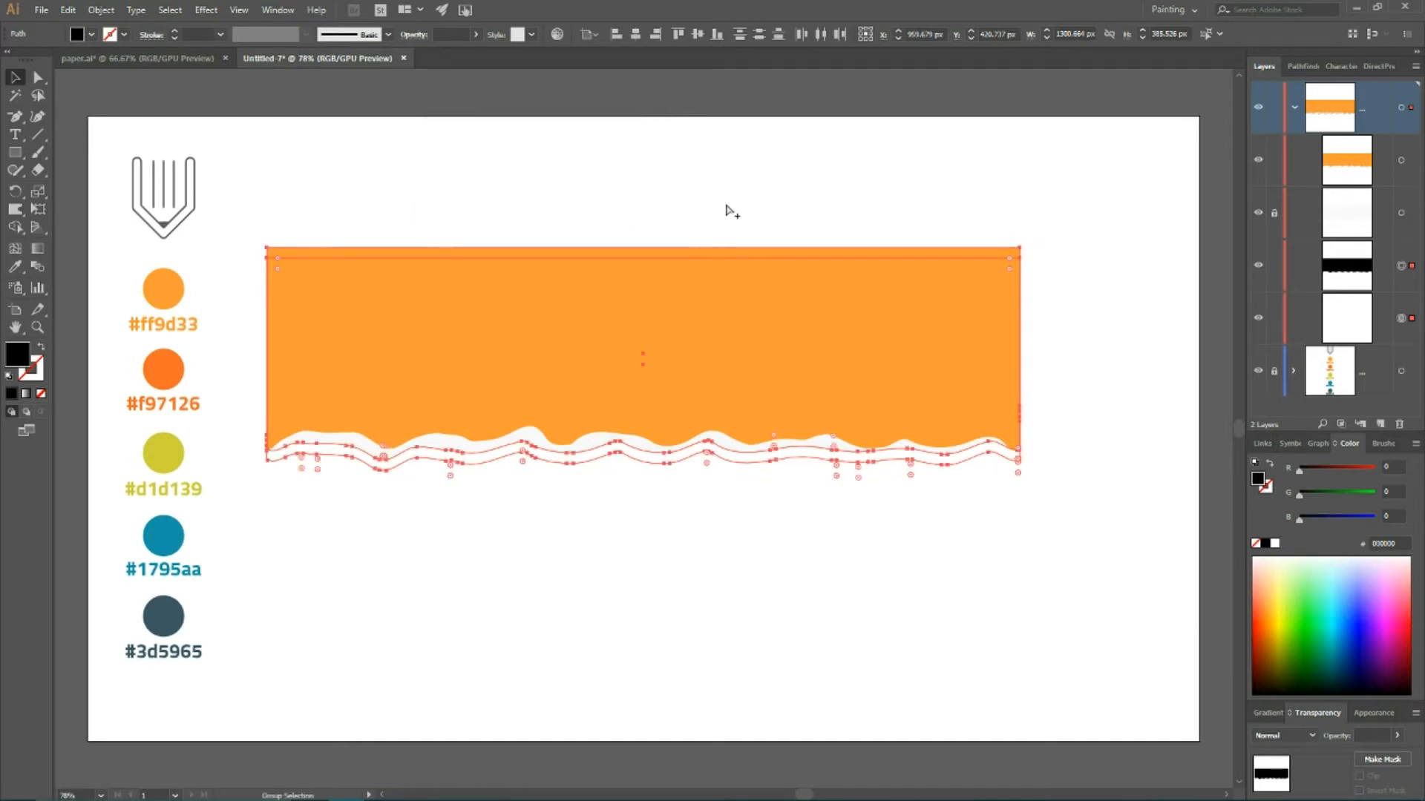
key(ctrl+alt+b)
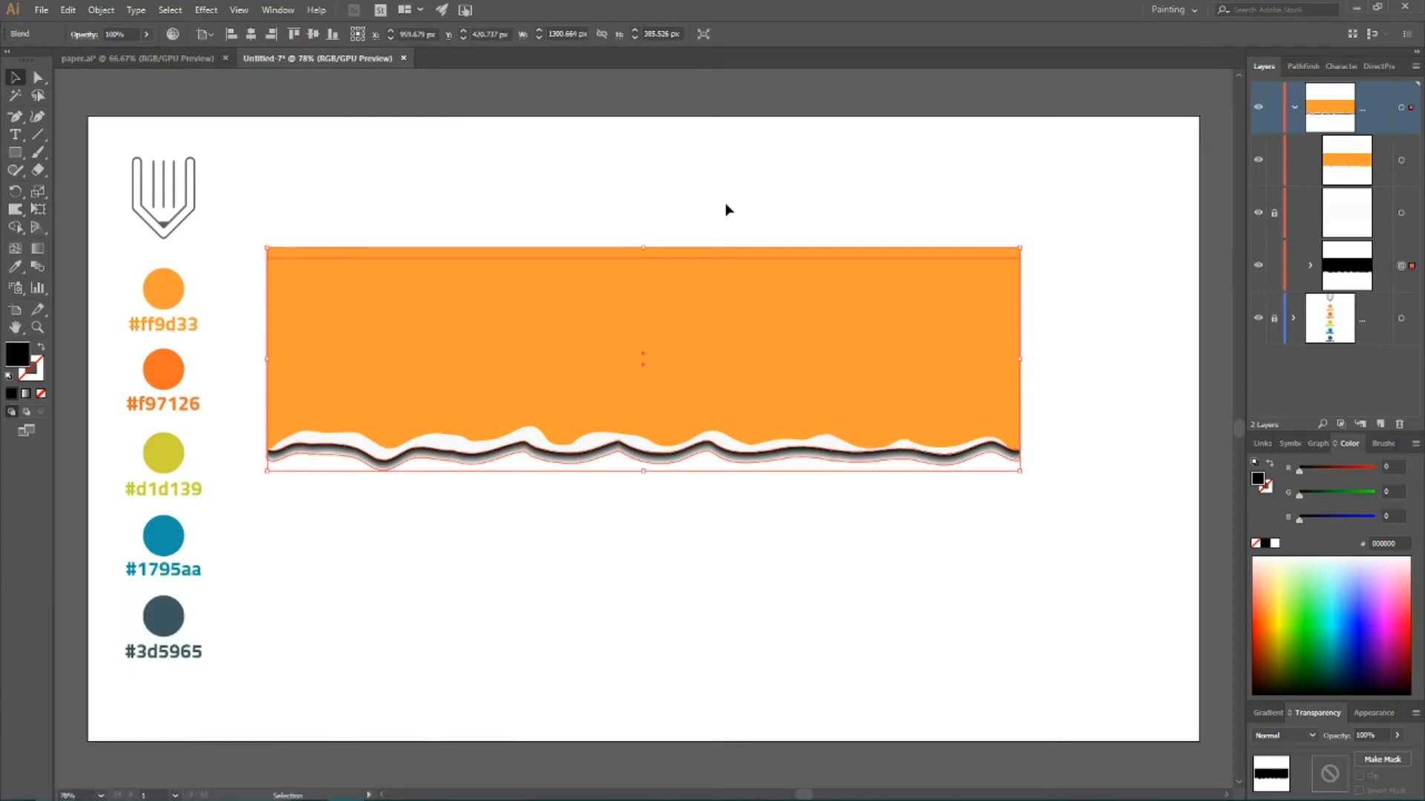
- Lower the opacity of the whole shadow blend to 70%
click(1401, 265)
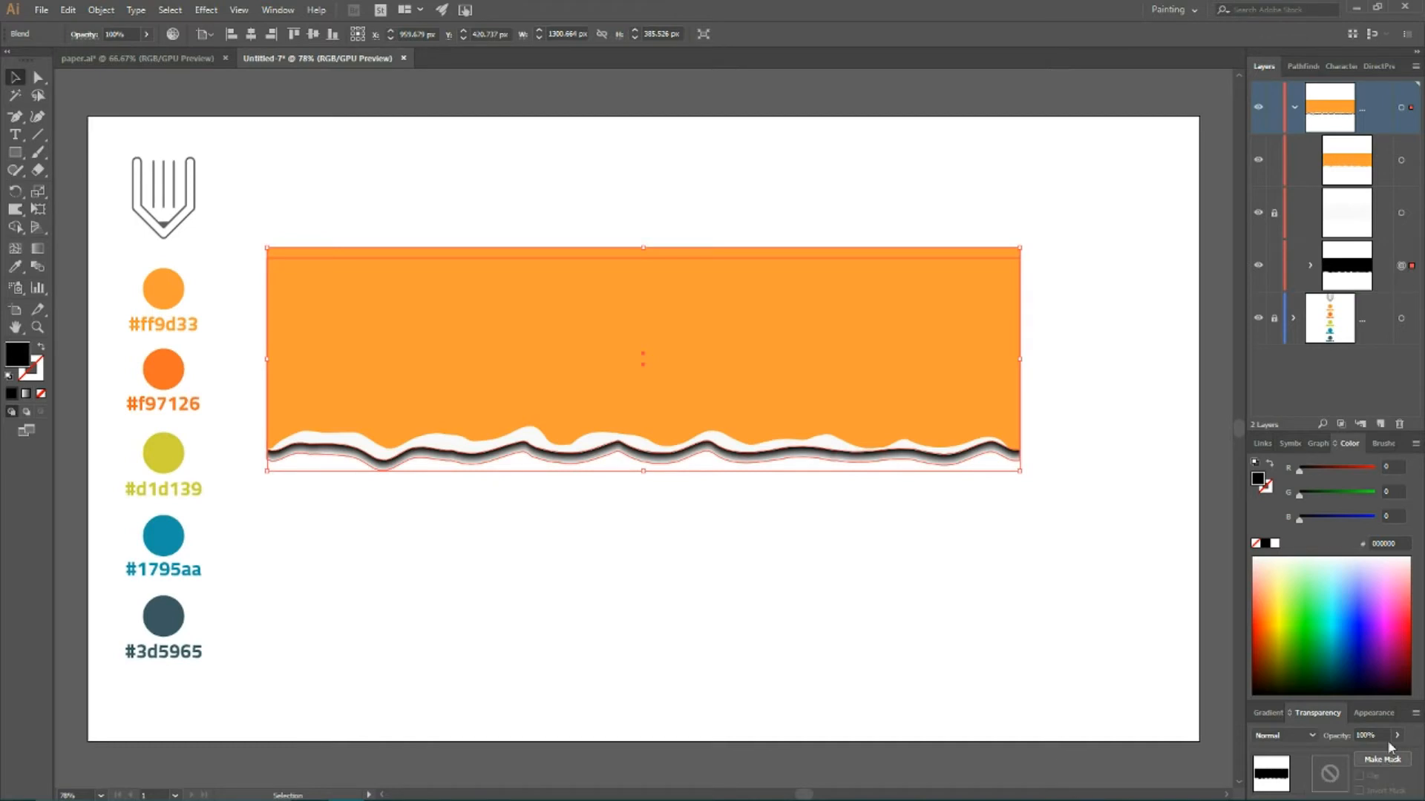
click(1364, 735)
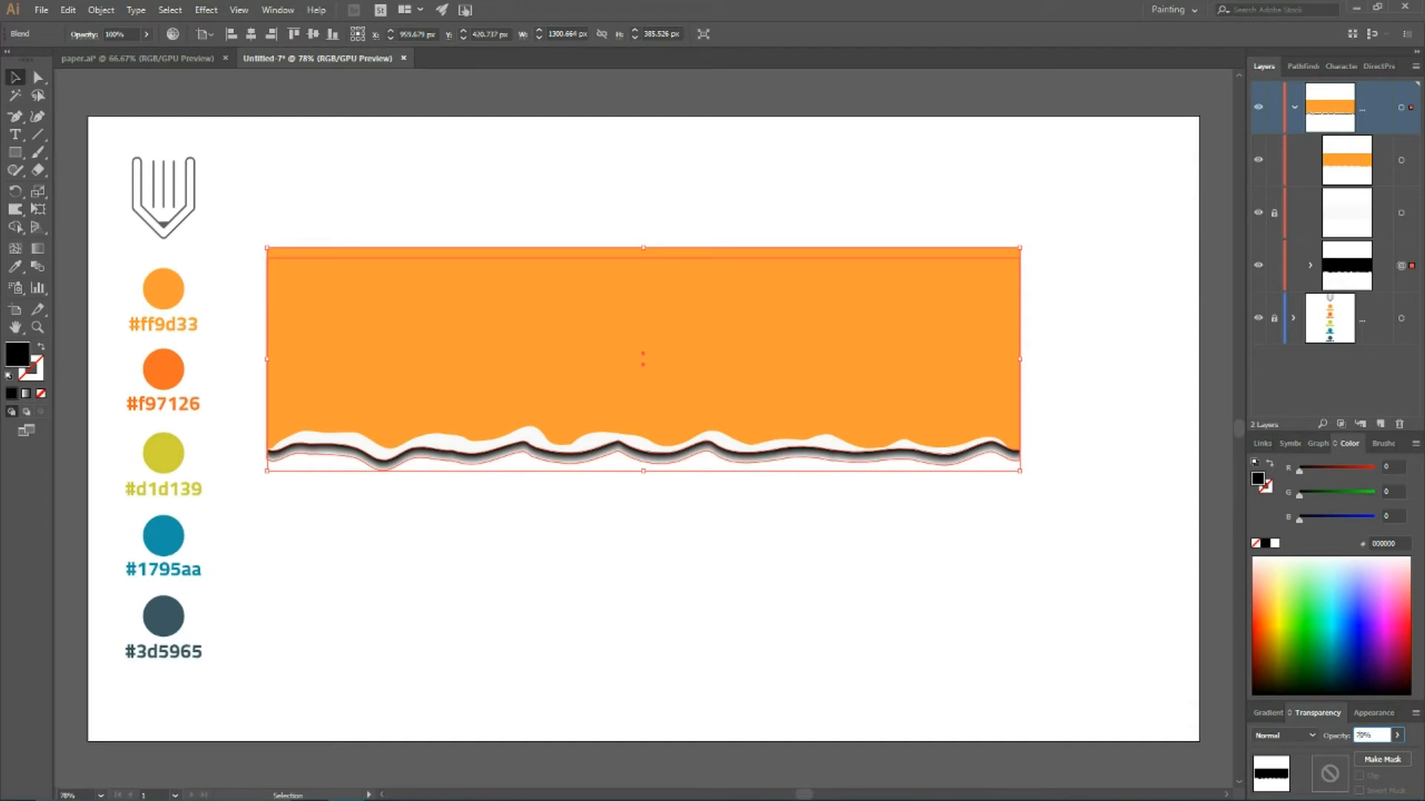
key(Return)
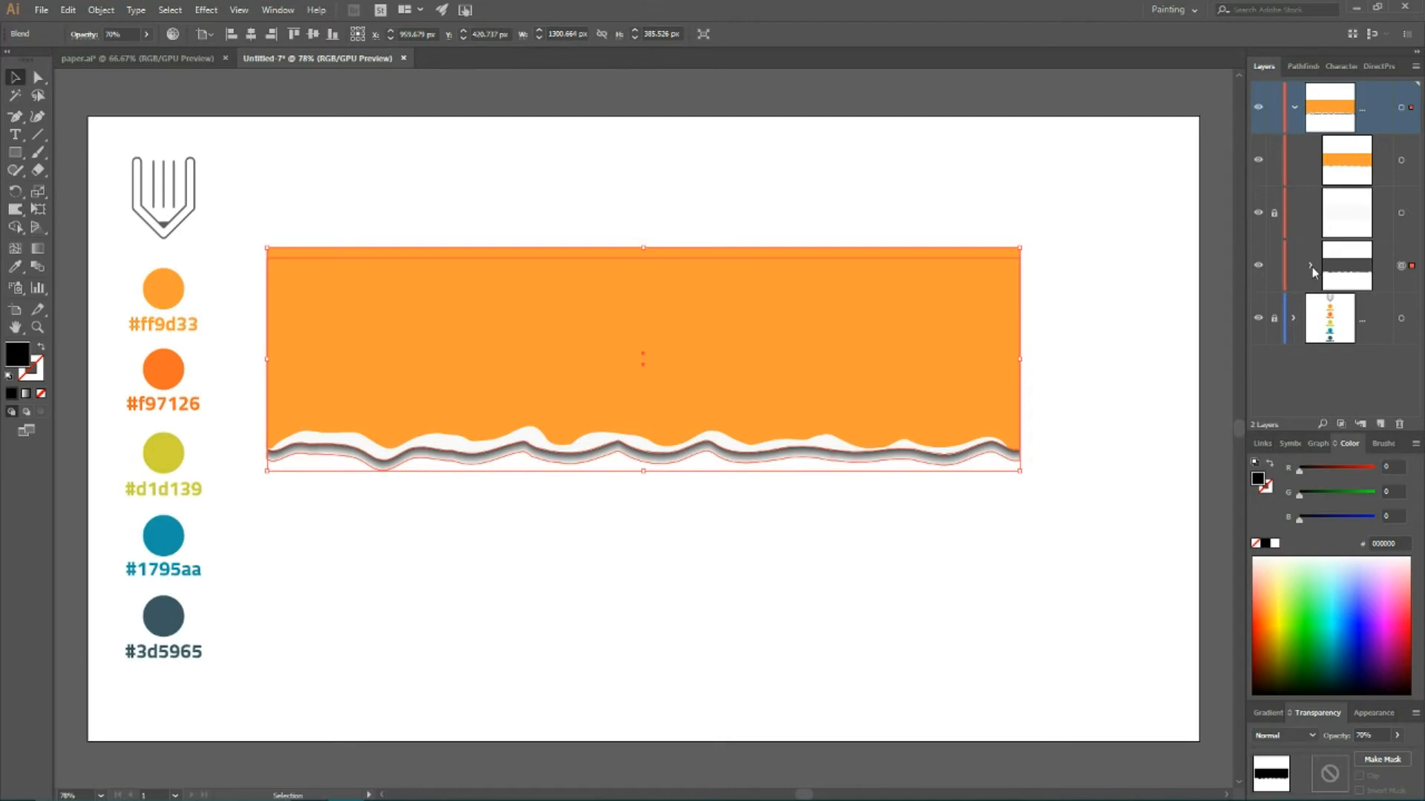
- Select the transparent path inside the blend and turn off Detail and Simplify in the Warp tool's options
key(super+plus)
key(super+Escape)
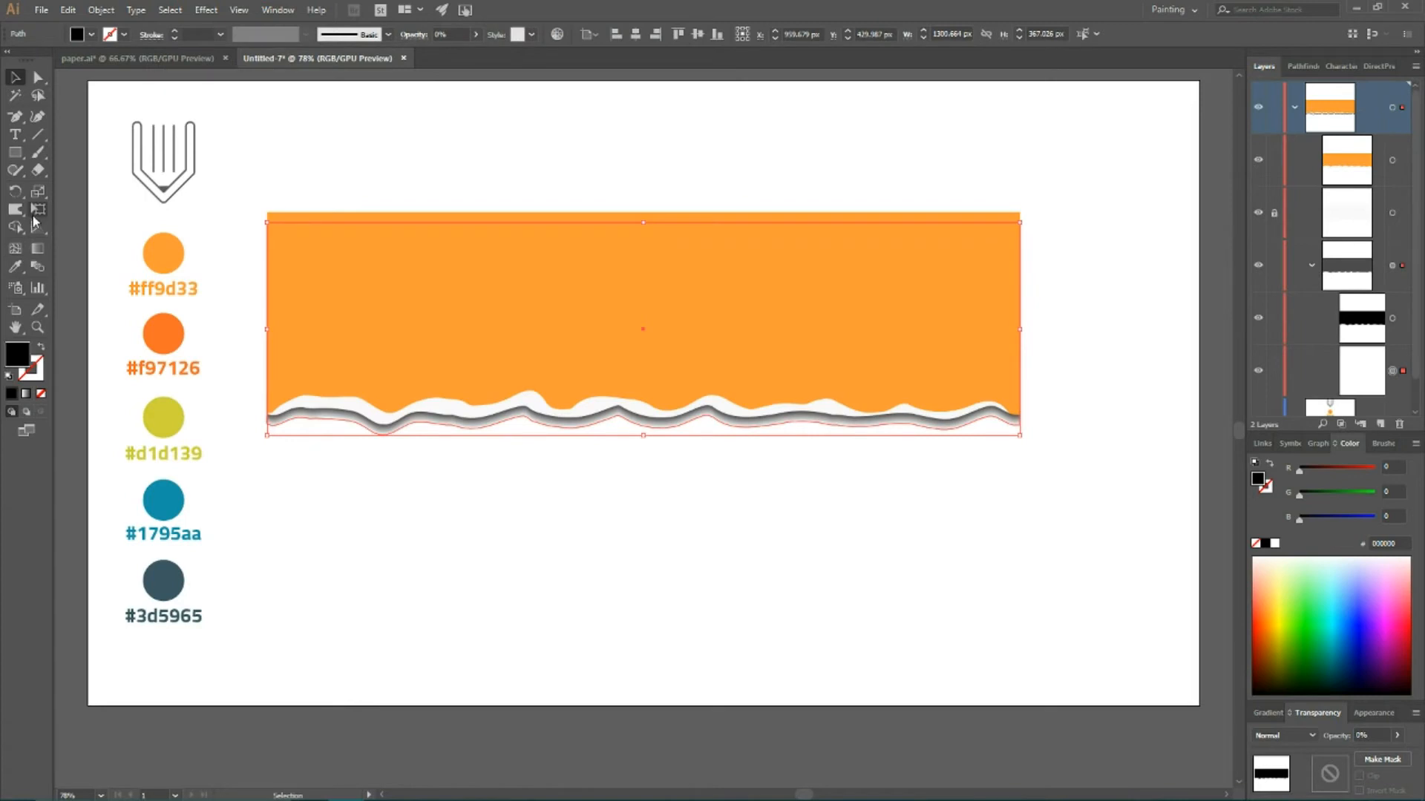
click(17, 215)
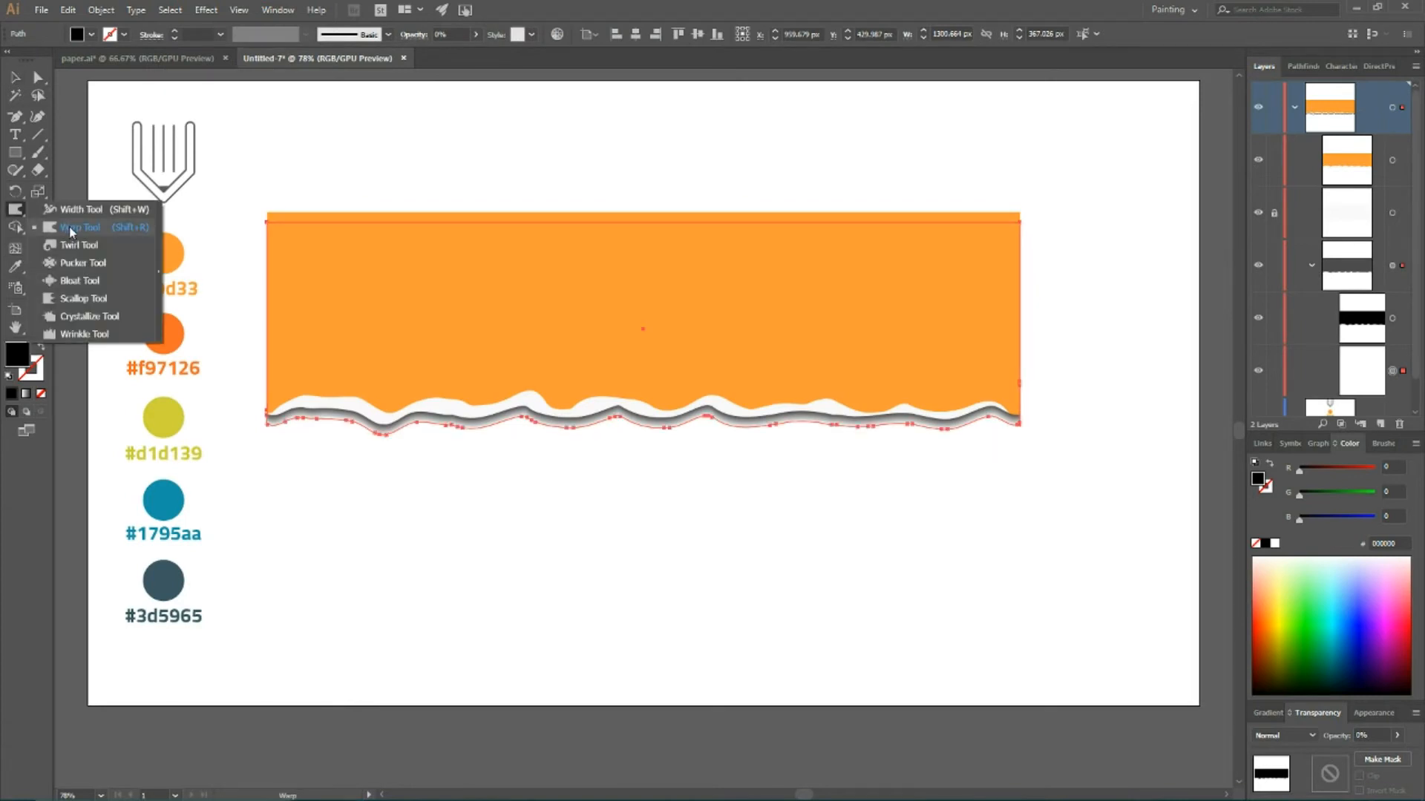
click(72, 232)
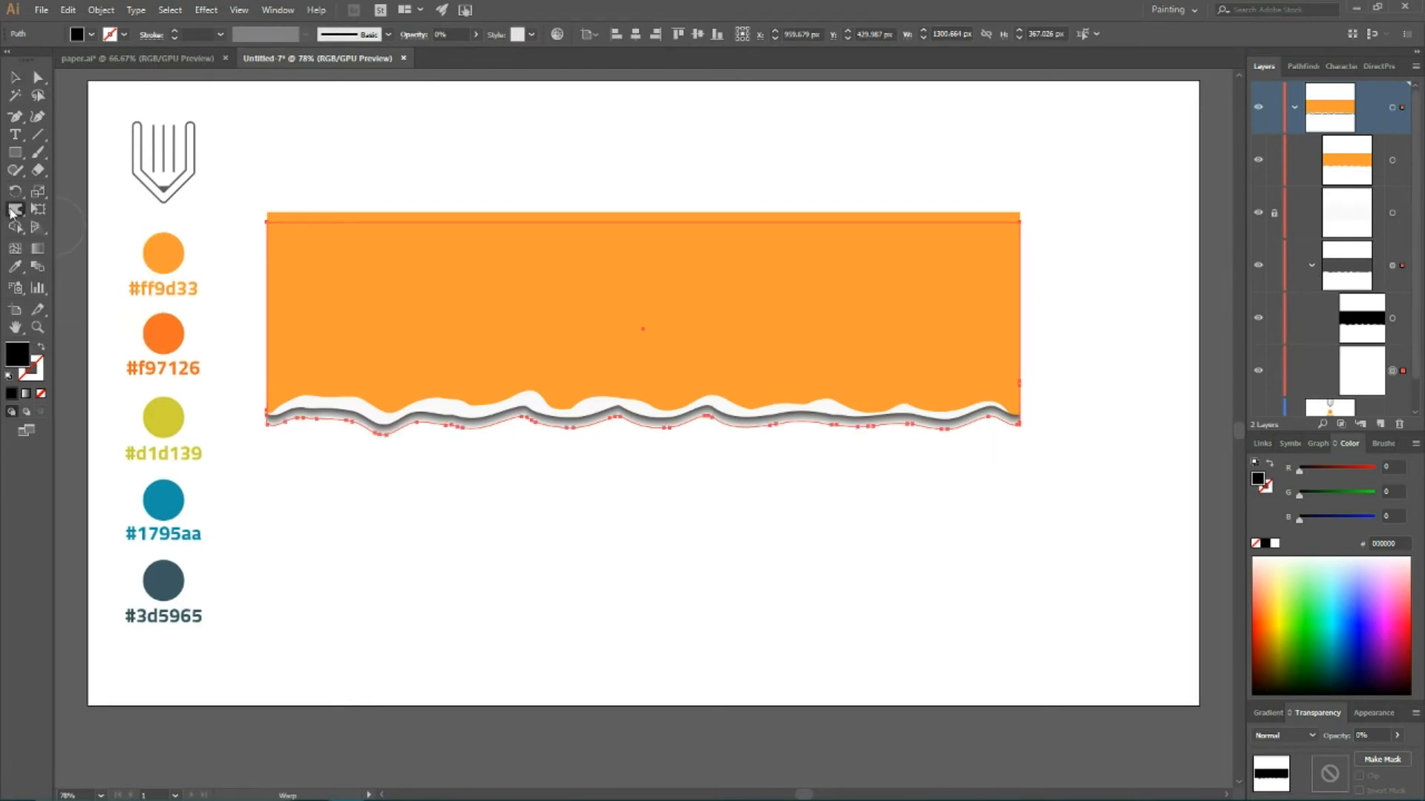
double_click(13, 210)
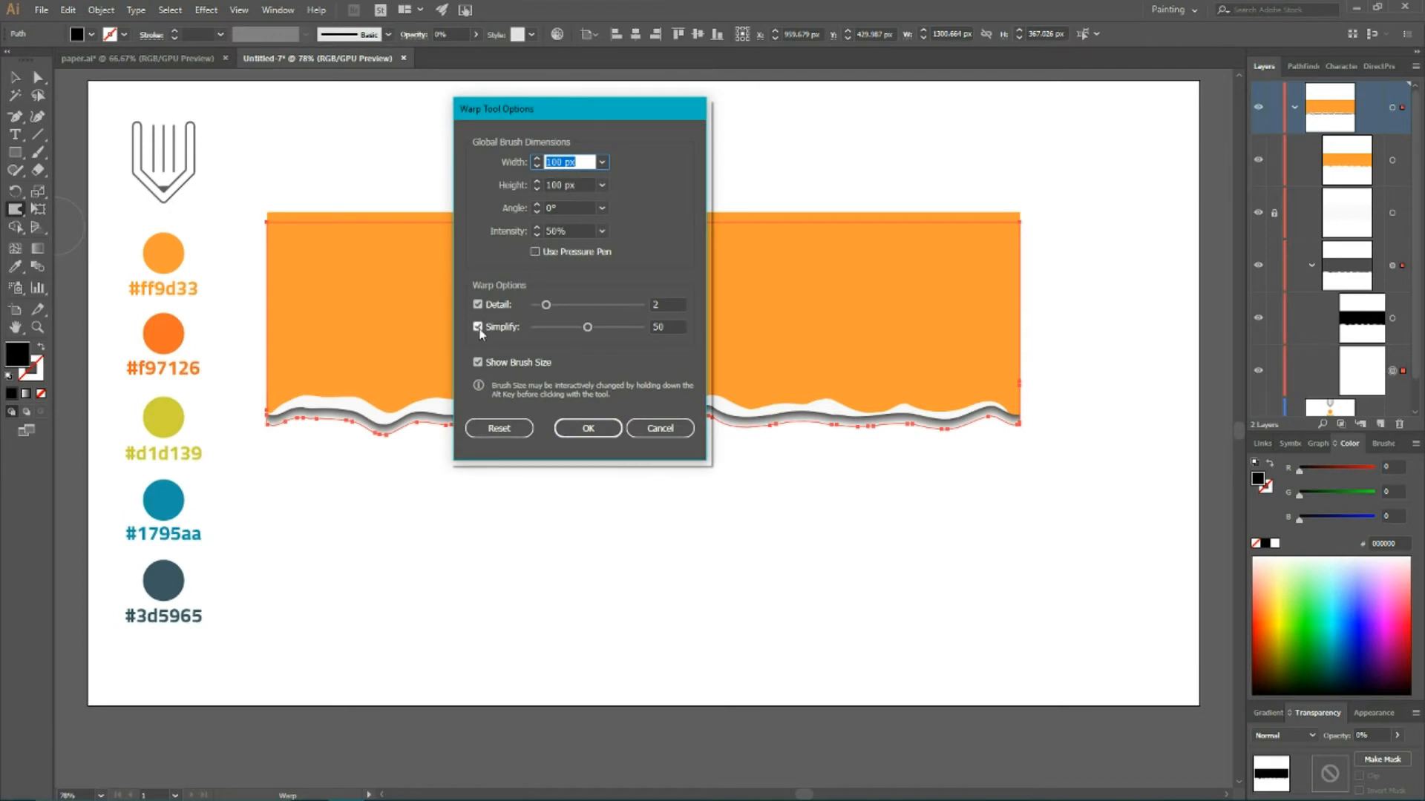
key(super+plus)
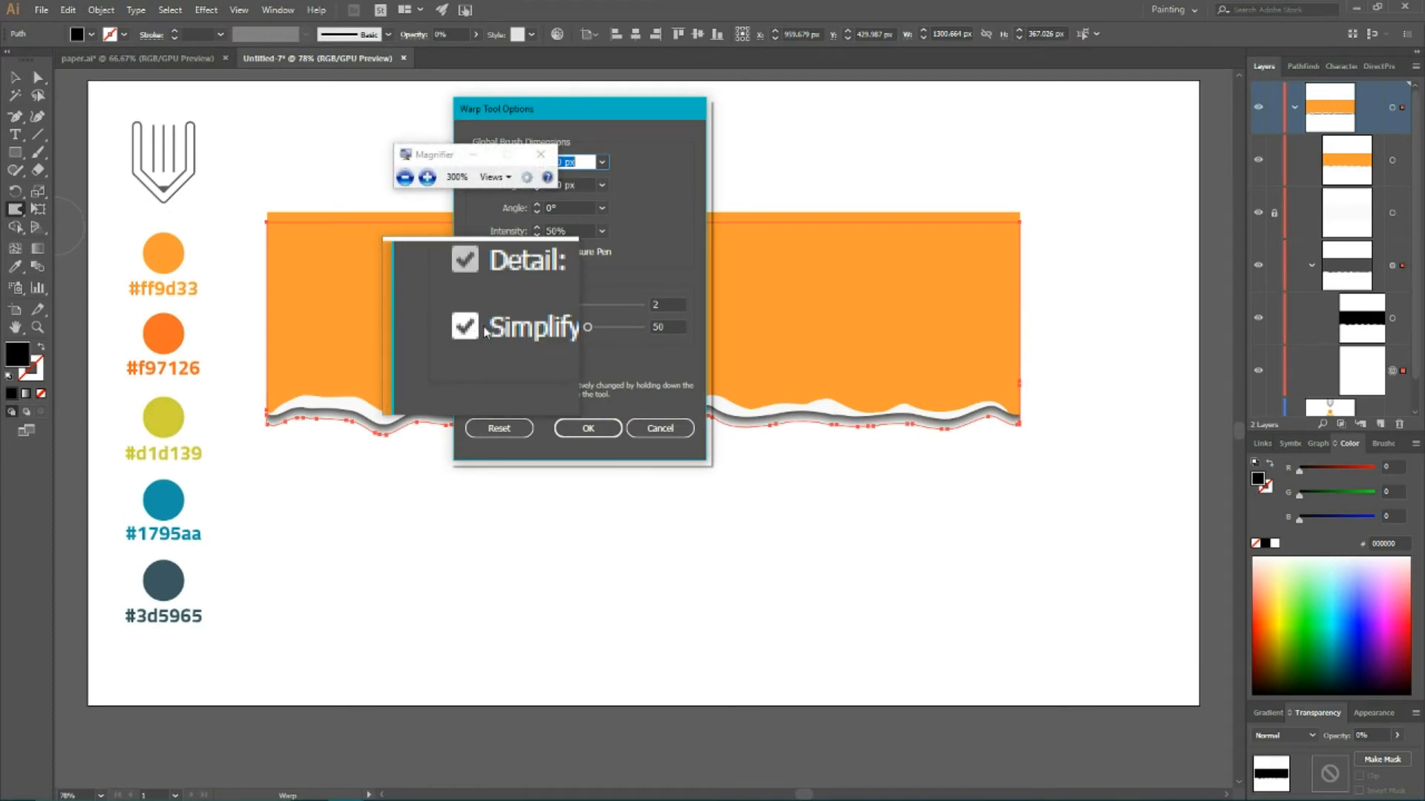
key(super+Escape)
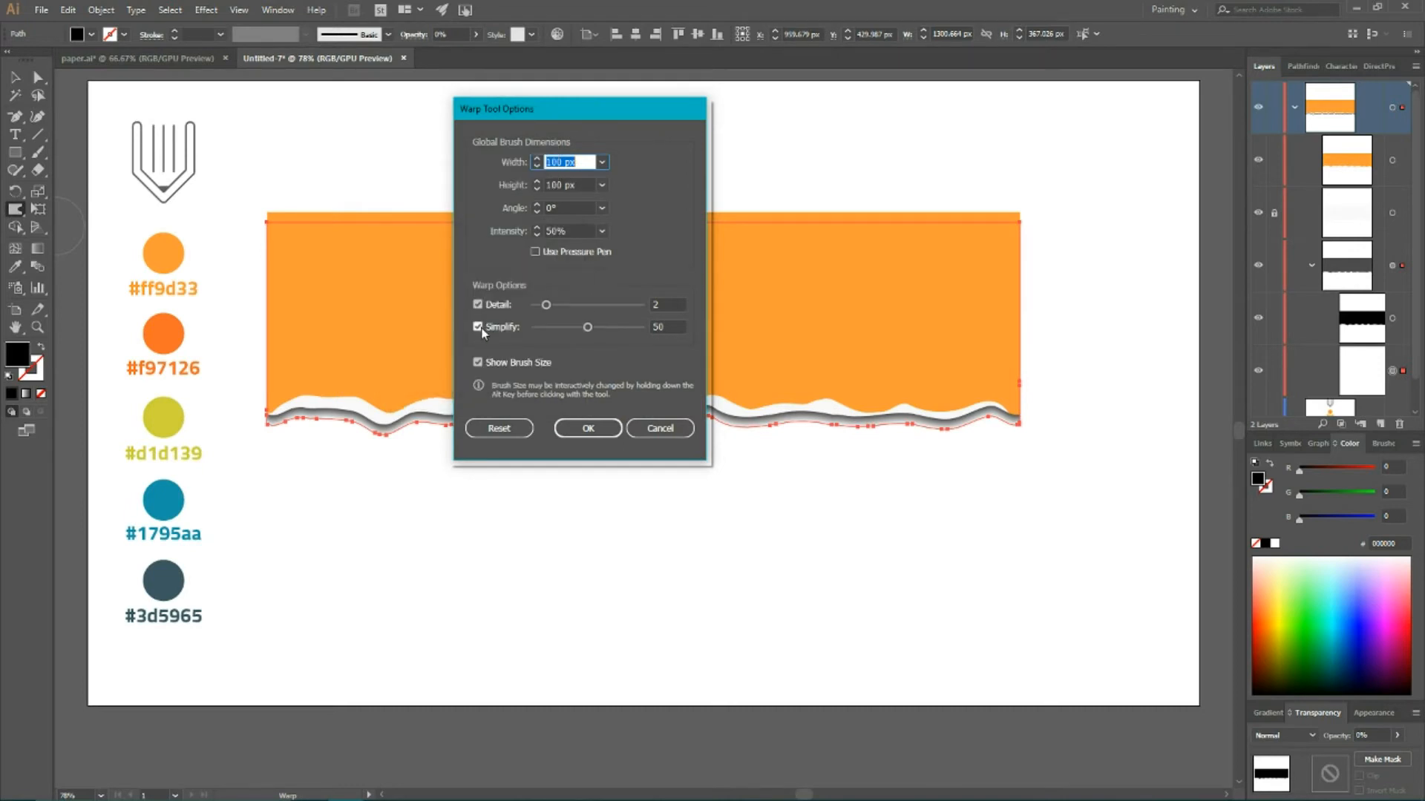
click(478, 327)
click(477, 305)
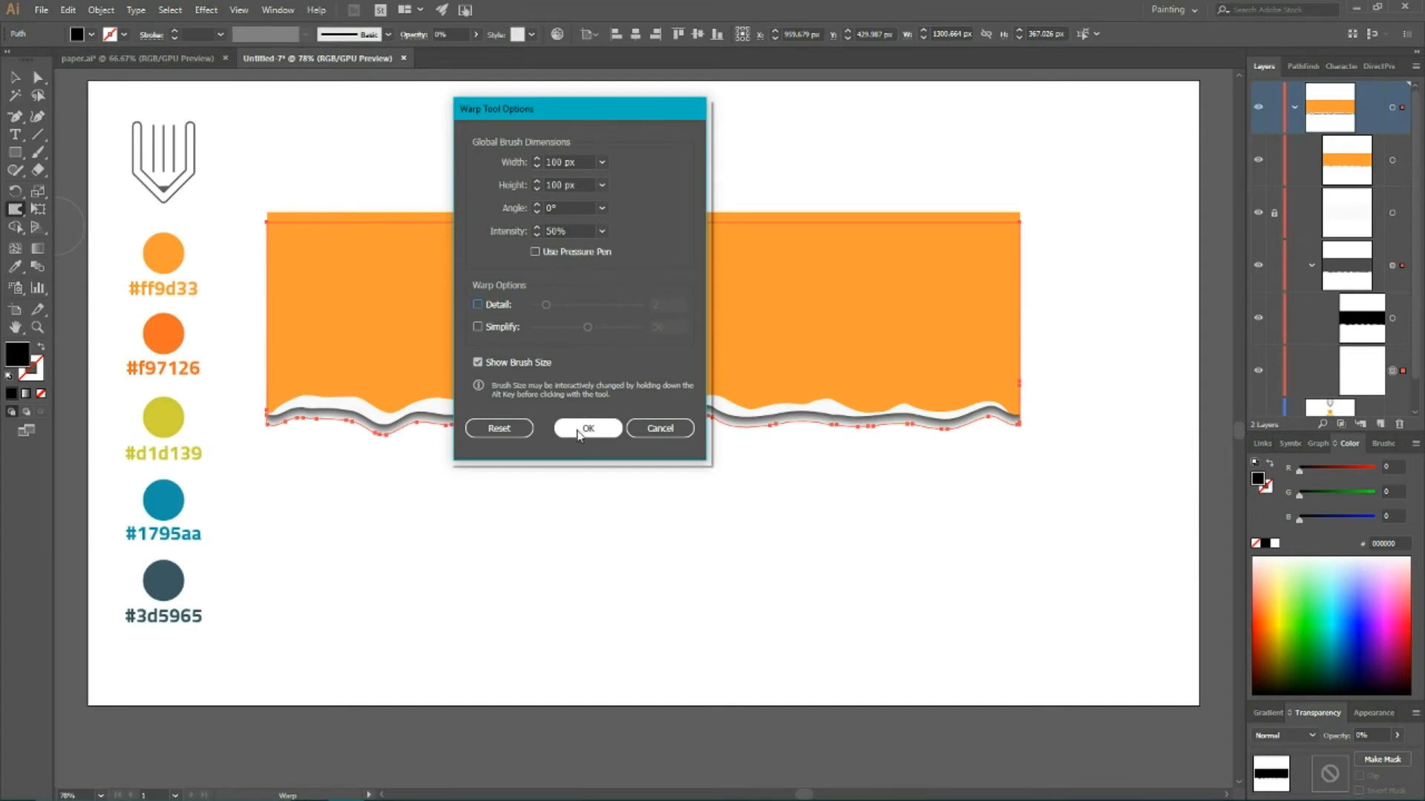
click(581, 430)
- Warp the transparent path's lower edge along its full width to make the shadow uneven, and deselect it
mouse_move(305, 425)
mouse_down()
mouse_move(296, 410)
mouse_move(283, 420)
mouse_move(349, 429)
mouse_move(340, 416)
mouse_move(385, 438)
mouse_move(424, 417)
mouse_move(446, 430)
mouse_move(625, 419)
mouse_move(662, 434)
mouse_move(636, 421)
mouse_move(694, 433)
mouse_move(950, 426)
mouse_move(987, 404)
mouse_move(1017, 423)
mouse_up()
click(14, 78)
click(305, 192)
click(15, 209)
click(38, 78)
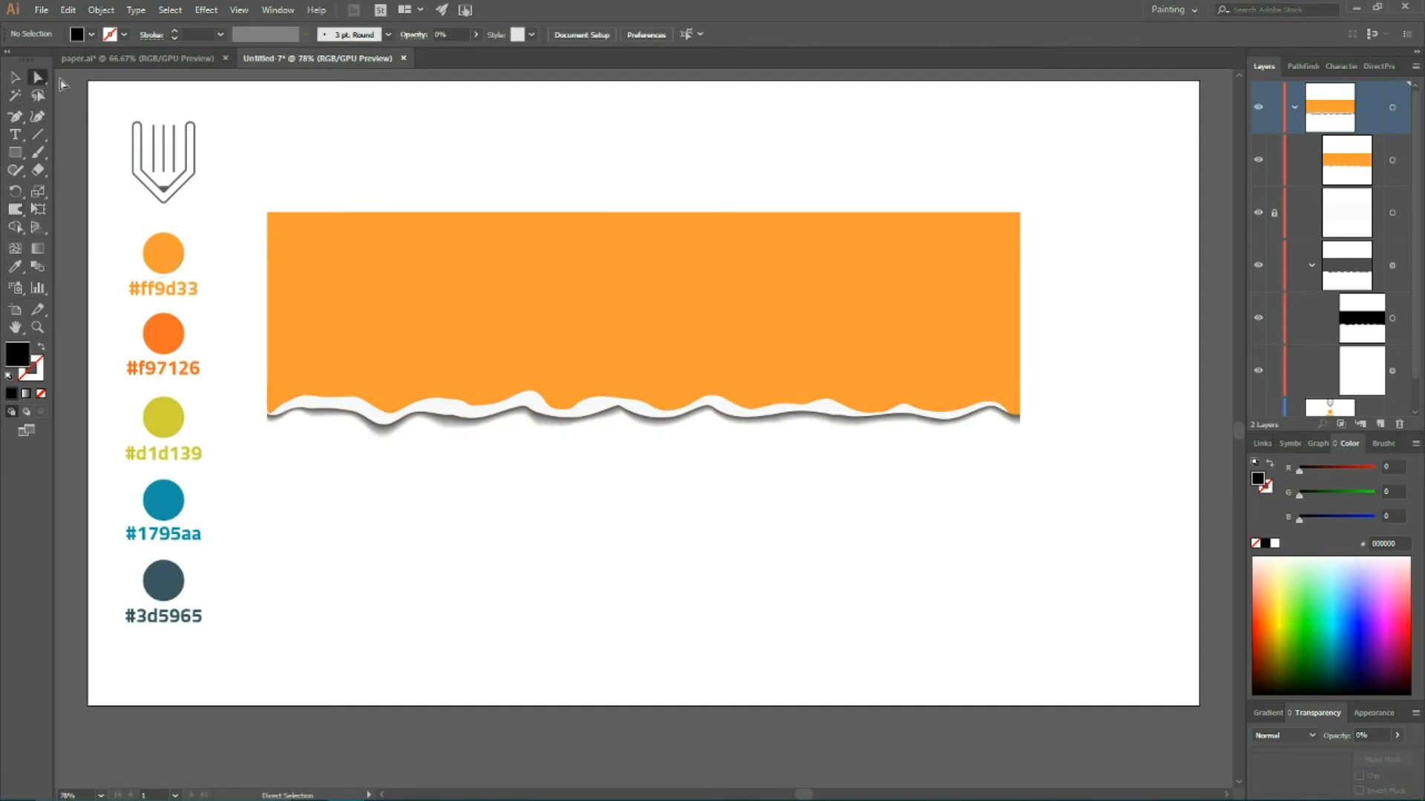
- Reselect the blend's transparent path and warp its lower right end slightly upward to refine the shadow
click(15, 78)
click(1392, 370)
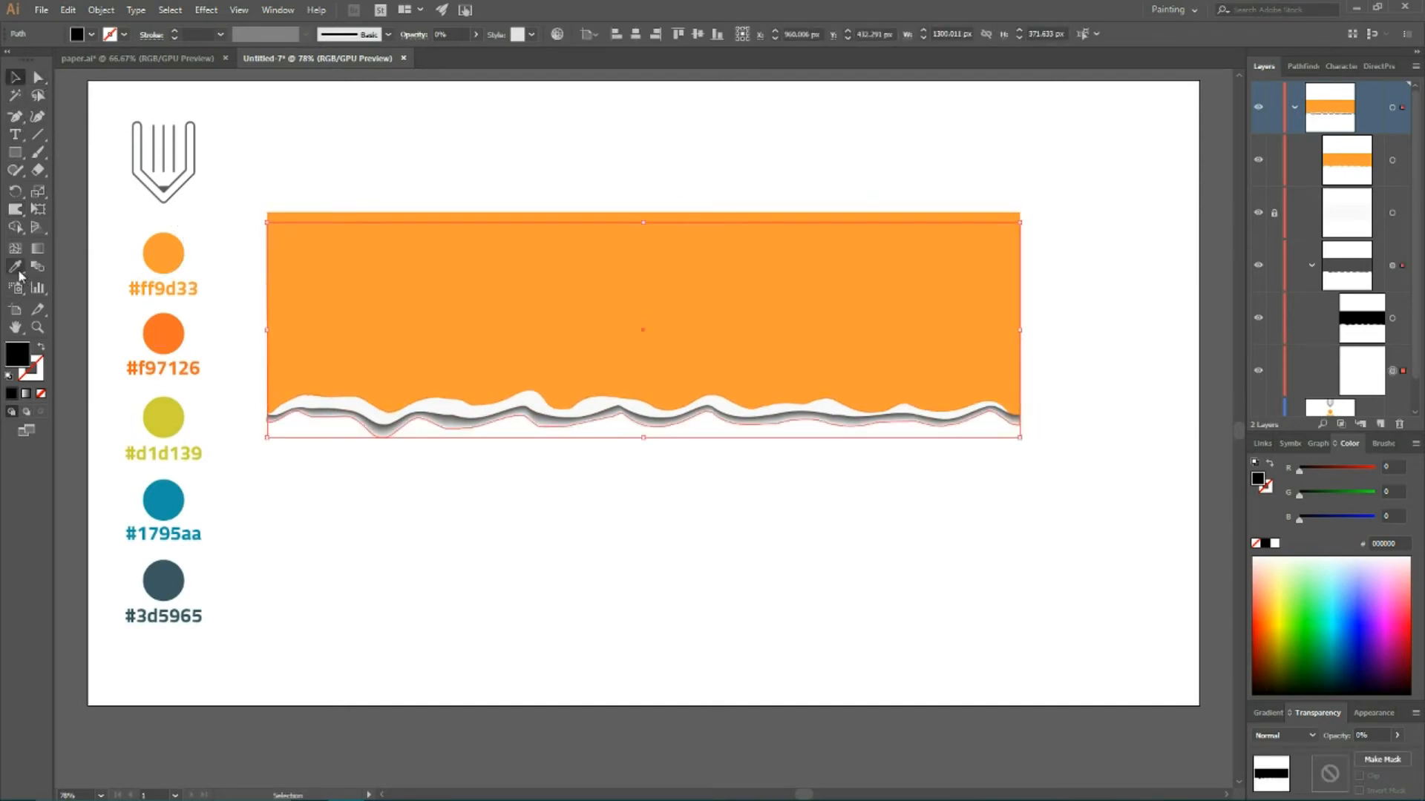
click(15, 209)
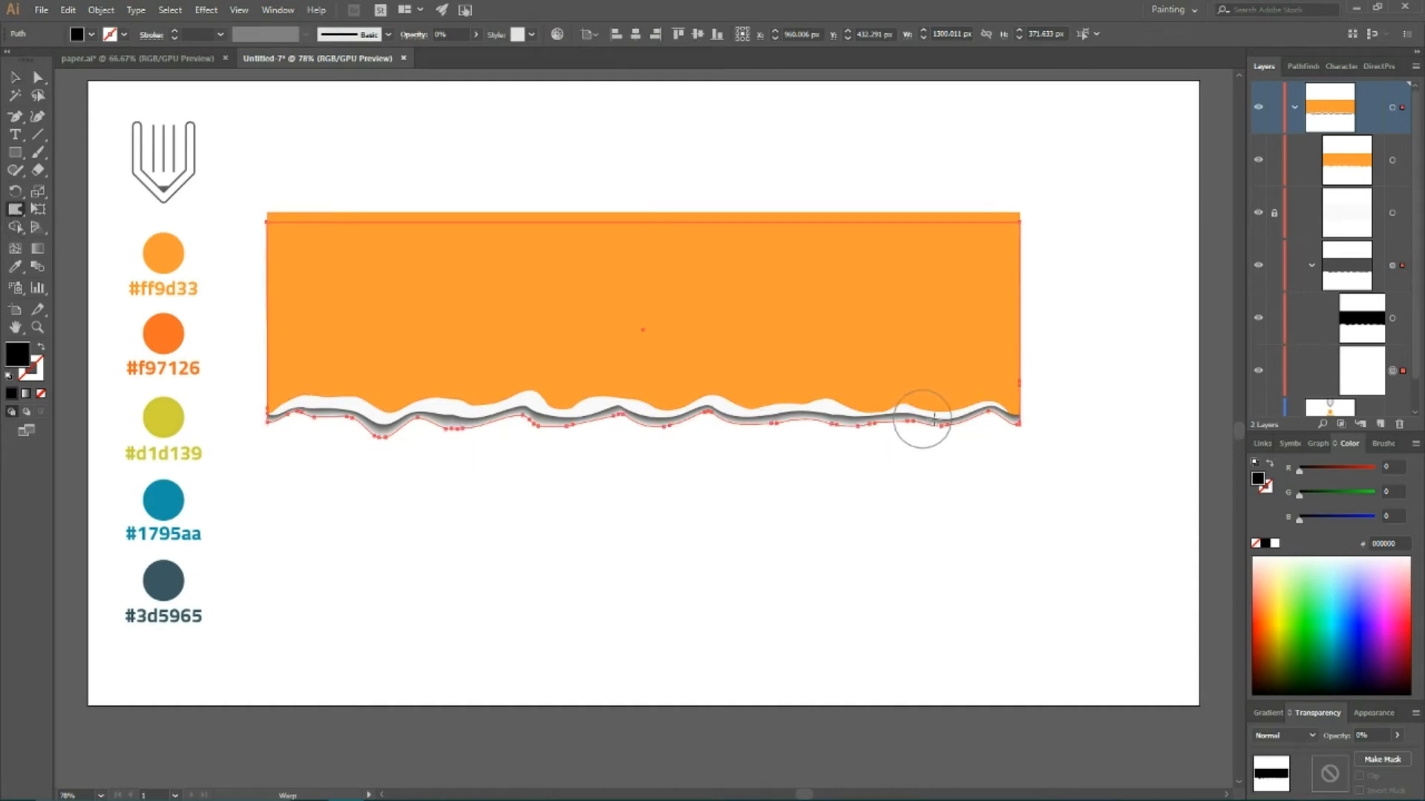
drag(1025, 407, 1015, 401)
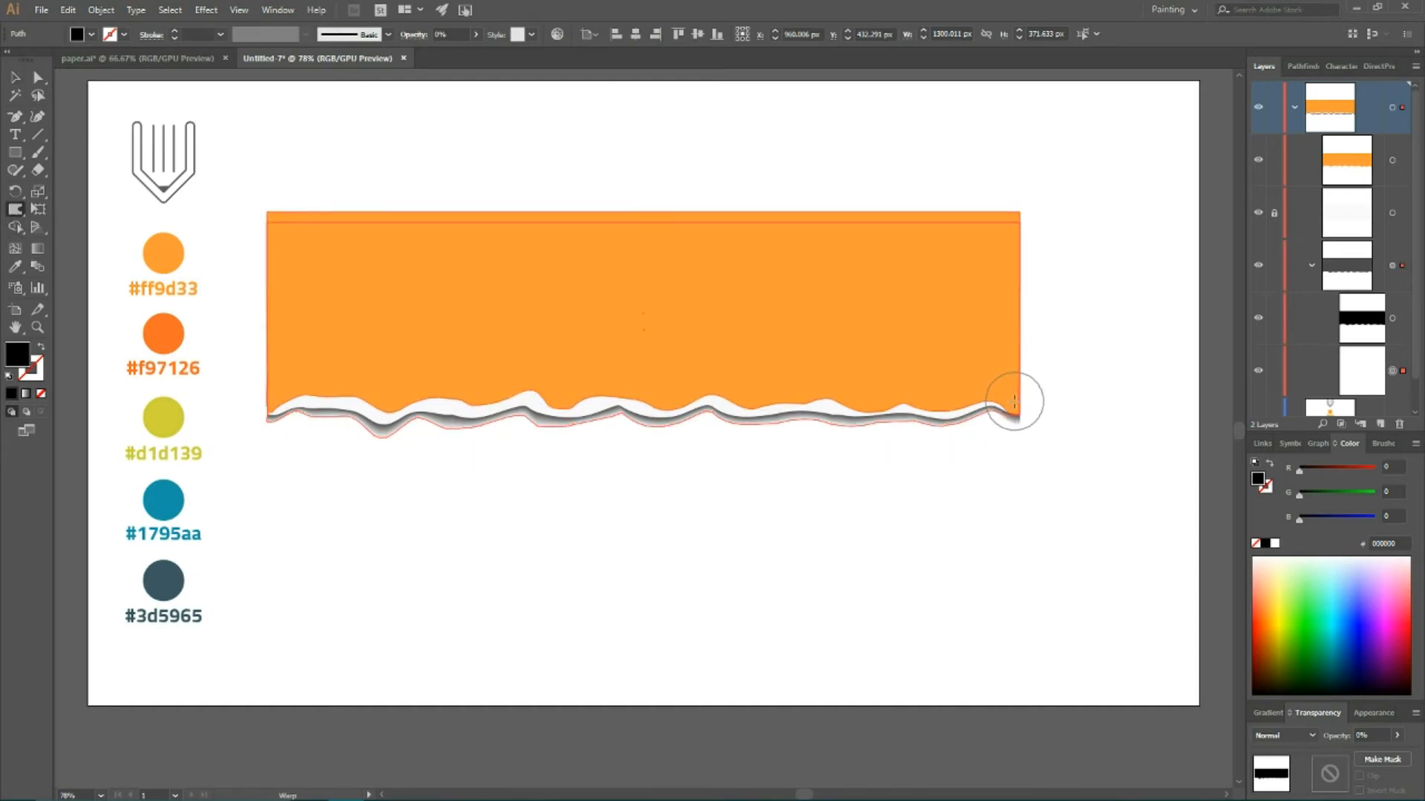
- Finish warping the shadow, unlock the white torn path beneath the orange shape and select it
click(15, 77)
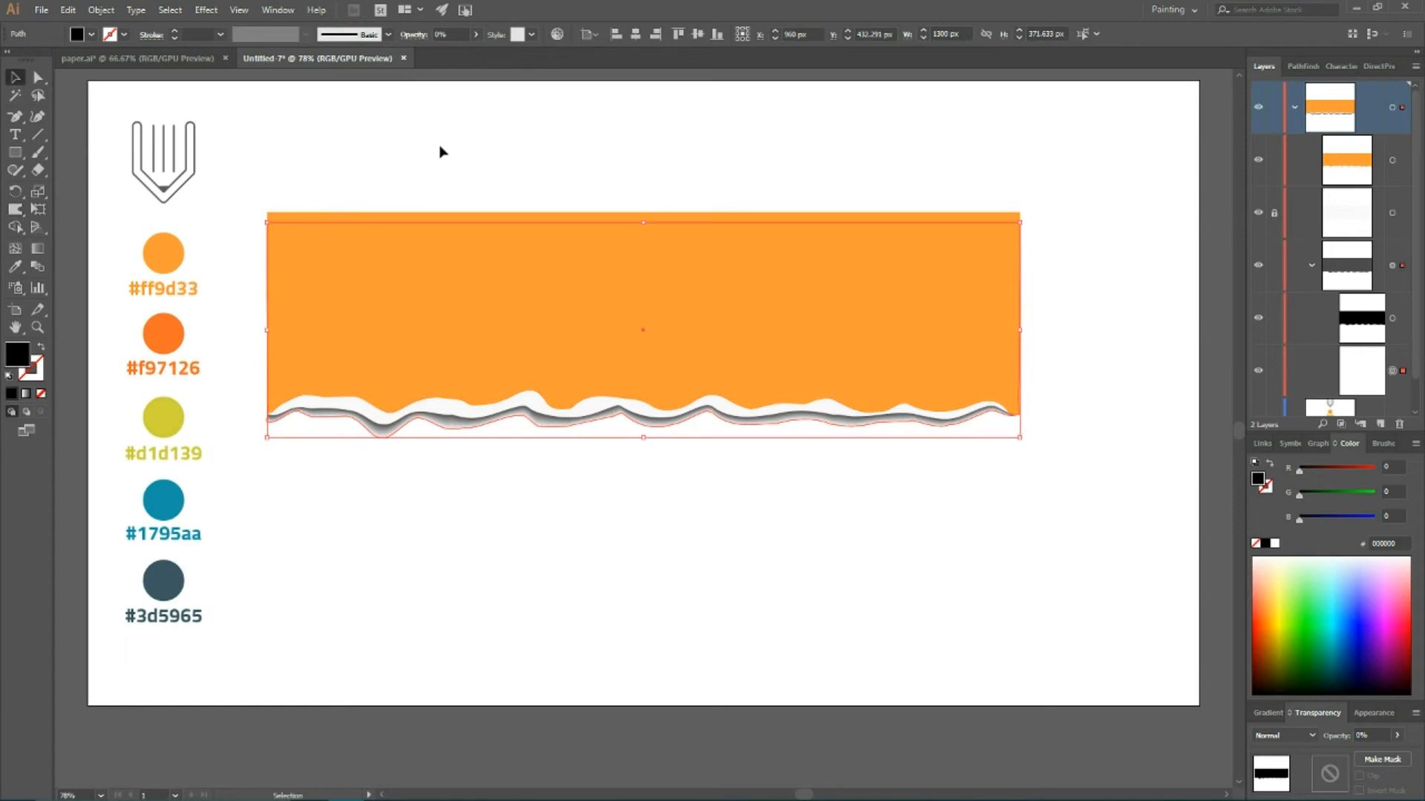
click(438, 152)
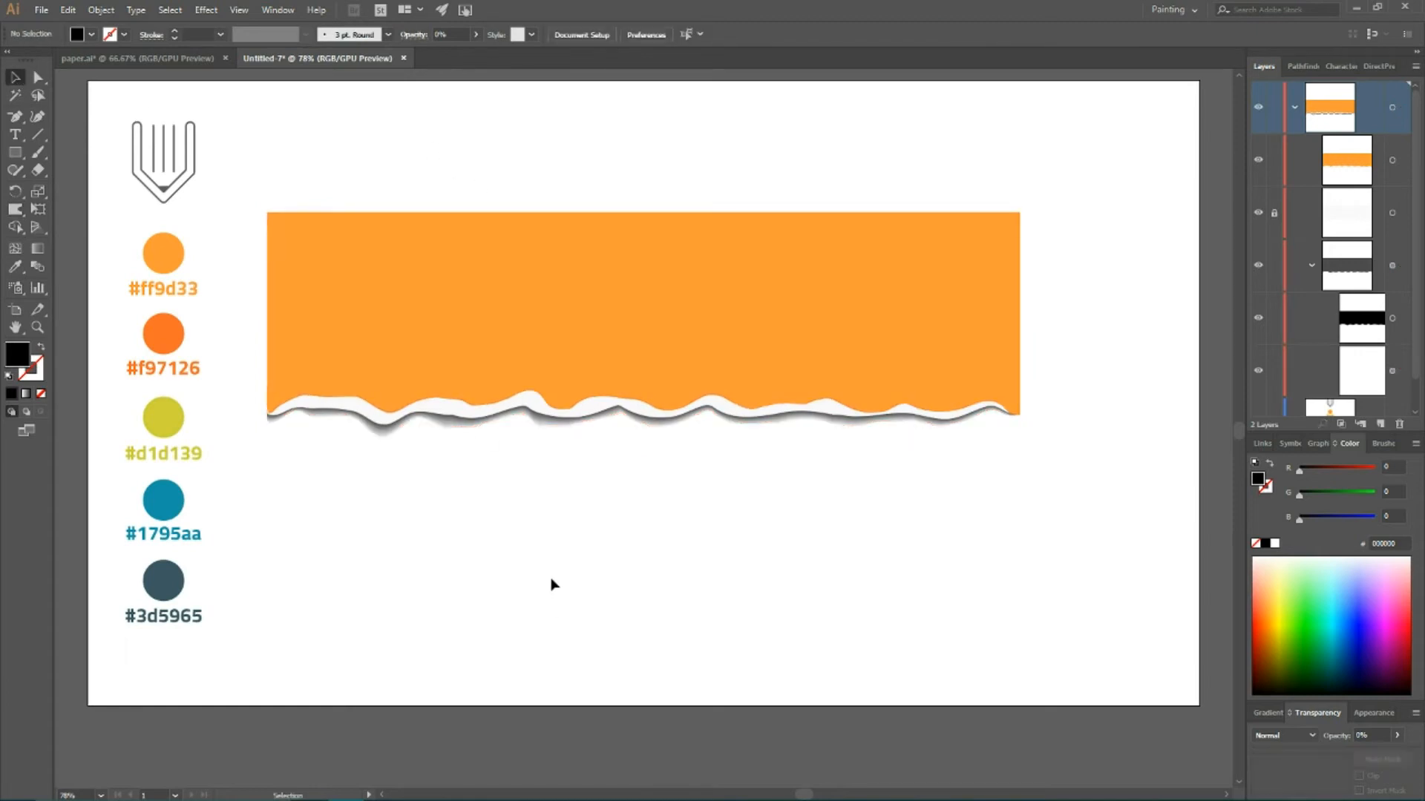
click(369, 416)
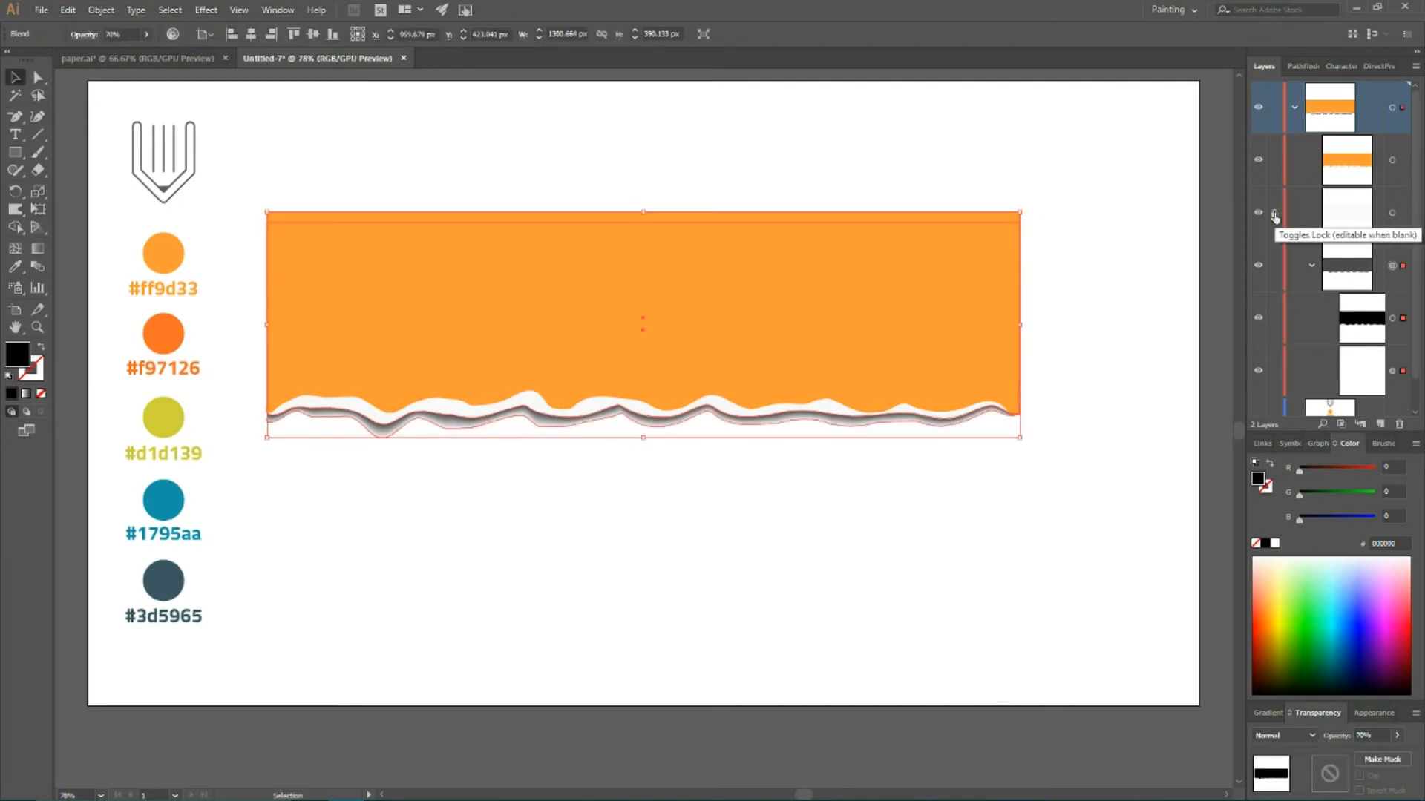
click(1310, 265)
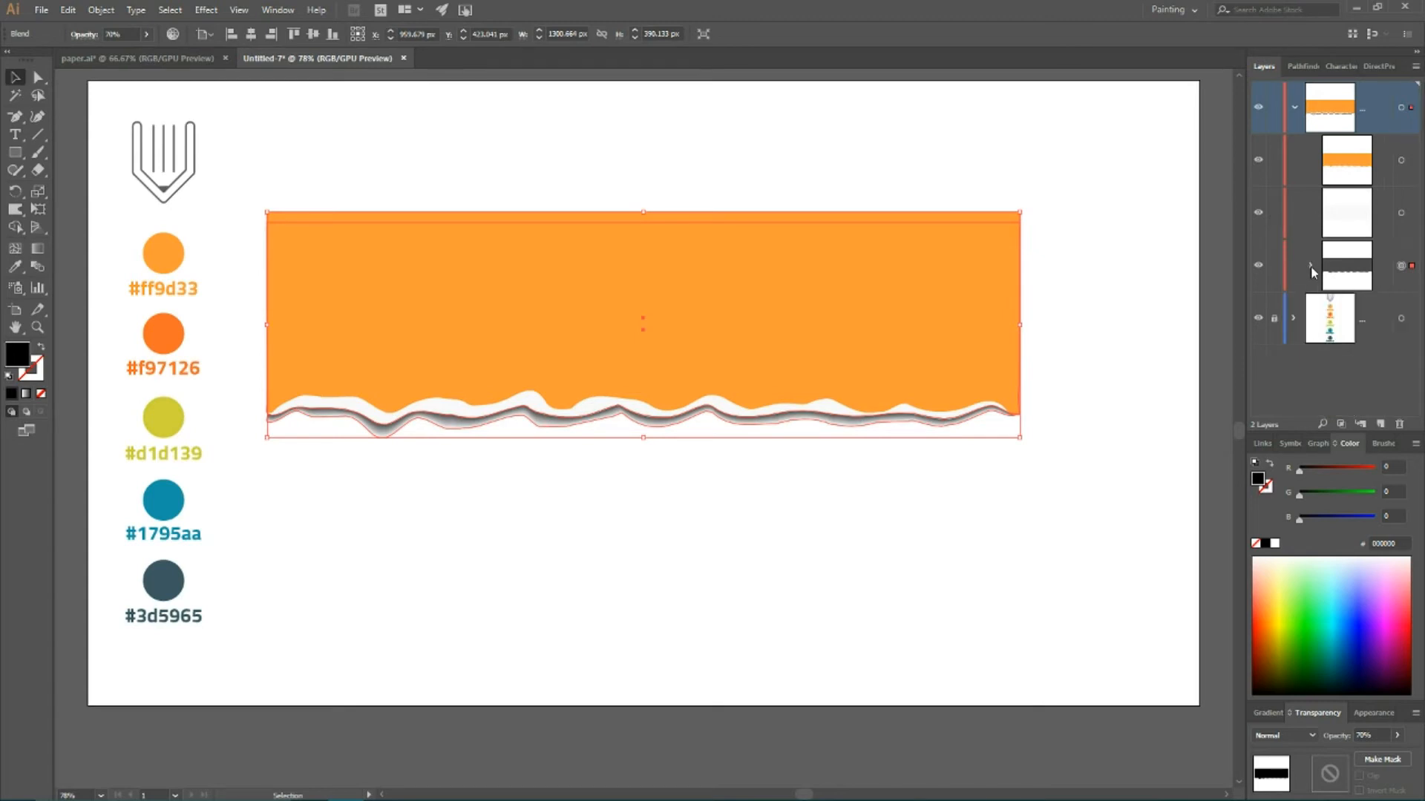
click(1402, 214)
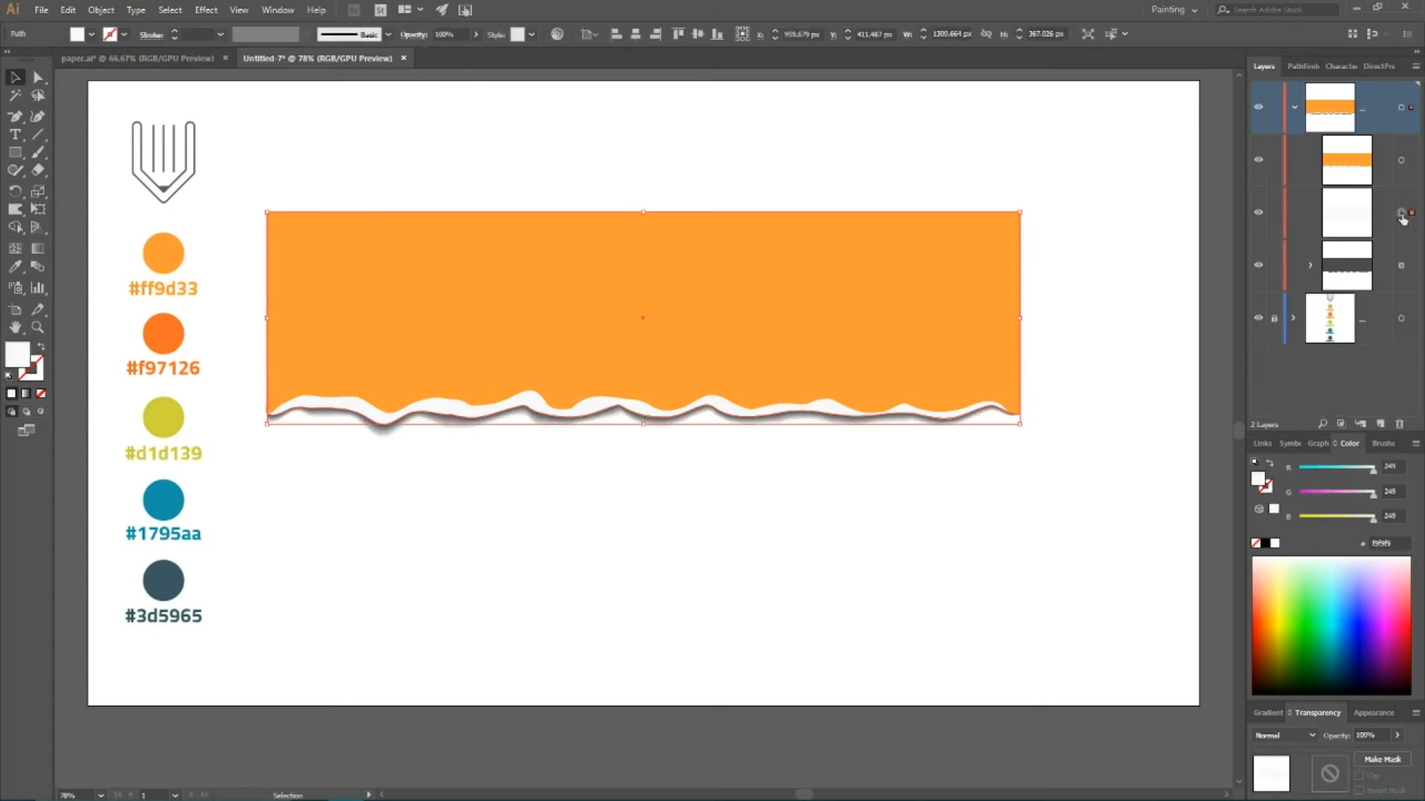
- Set up the Wrinkle tool with a 30 px wide, 30 px high brush at 30% intensity and adjust its complexity
click(16, 210)
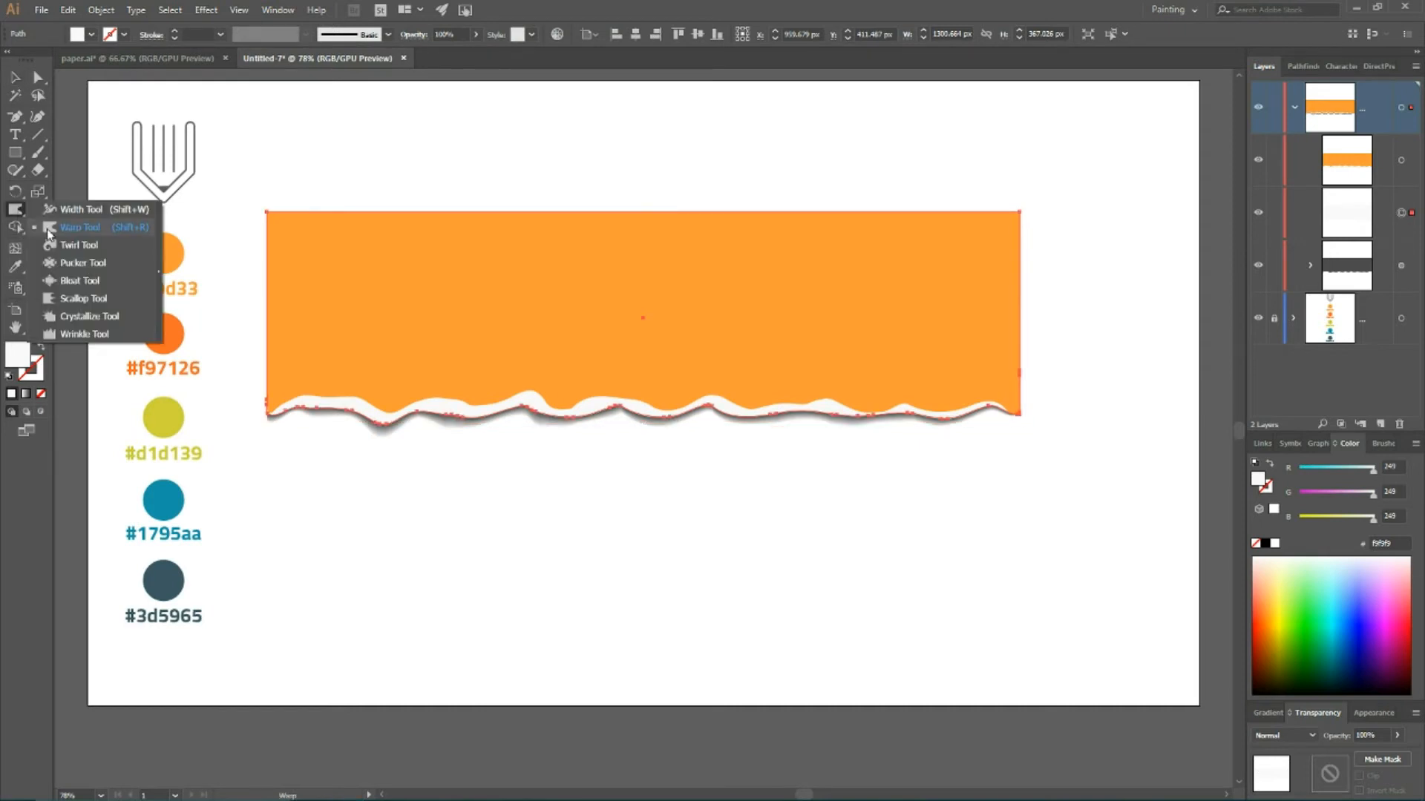
click(49, 334)
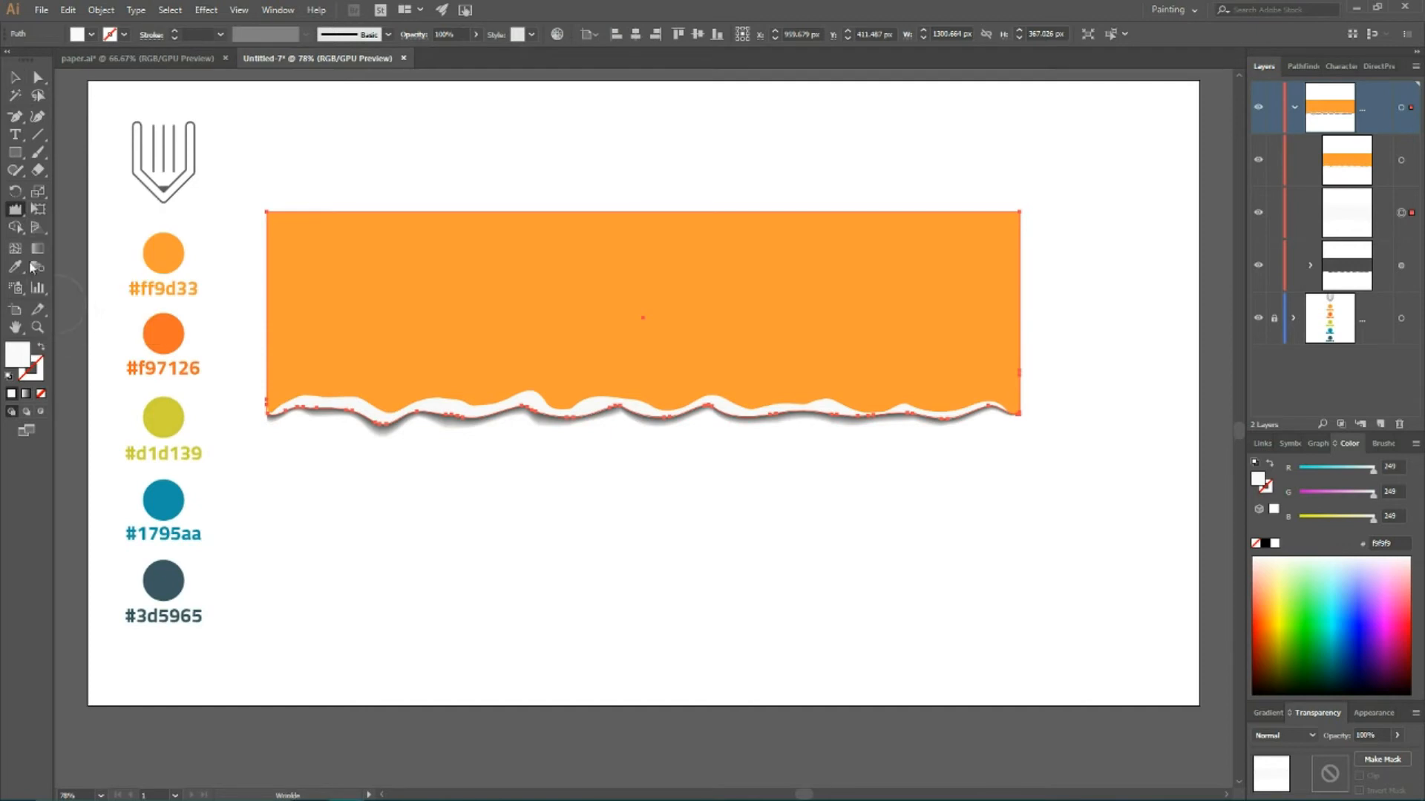
double_click(16, 211)
drag(407, 127, 588, 109)
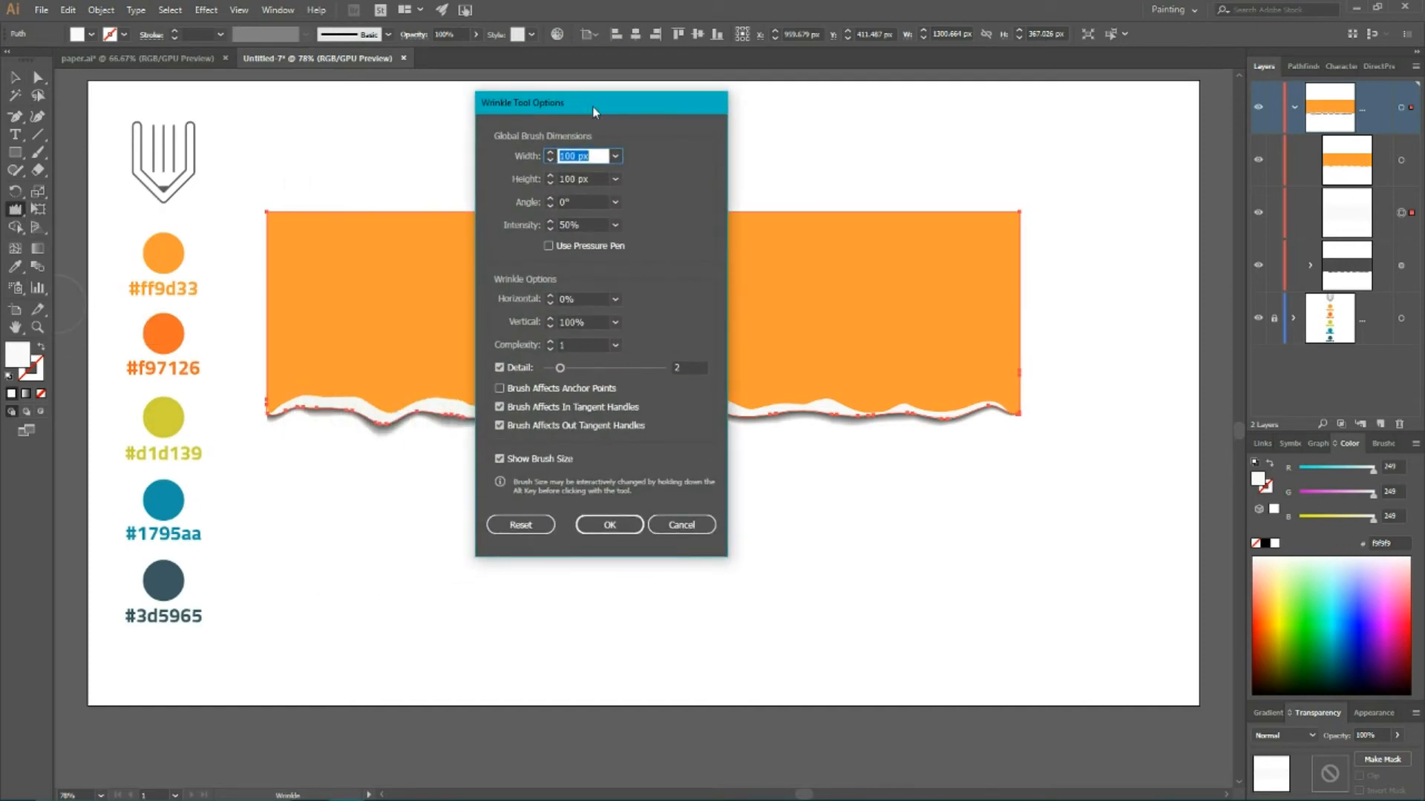
click(616, 157)
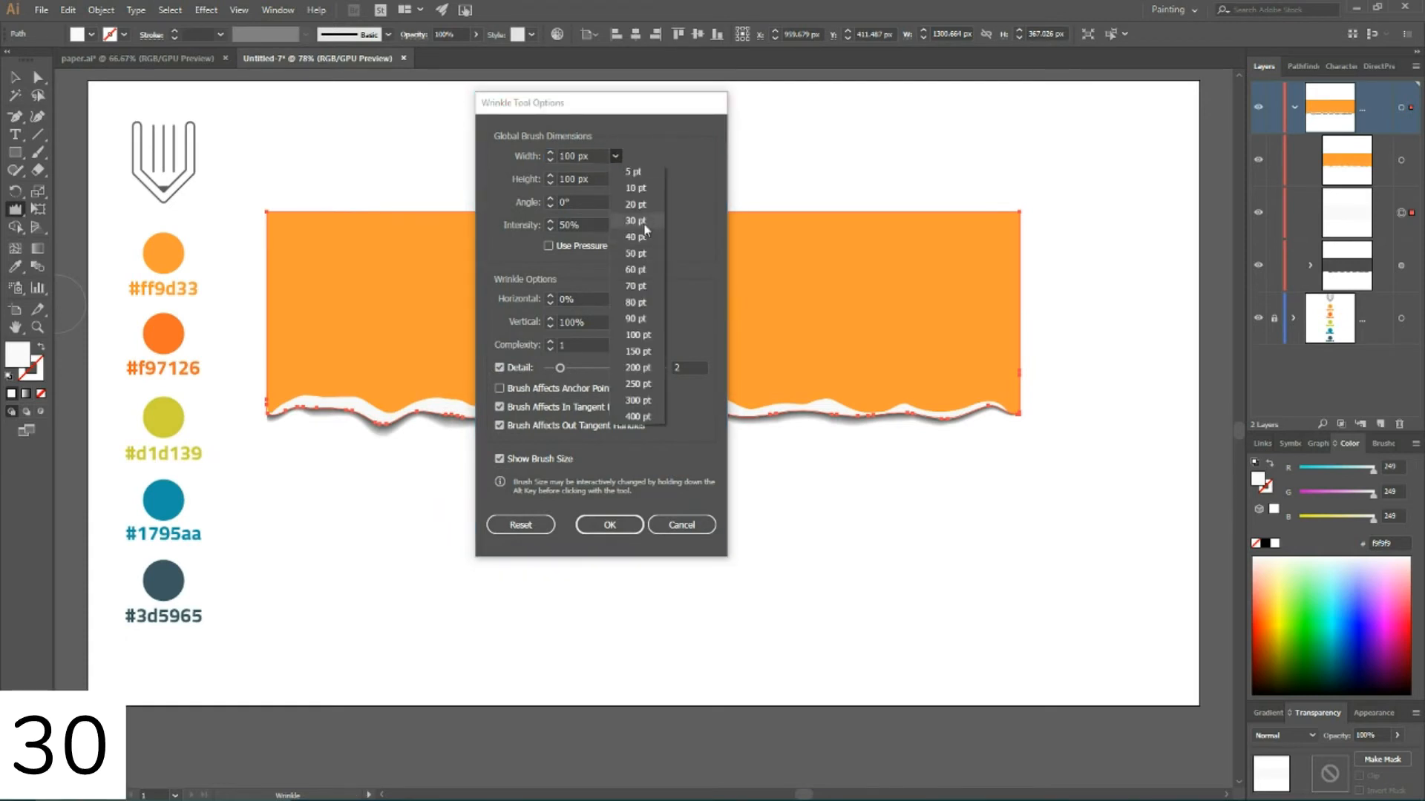
click(639, 221)
click(615, 178)
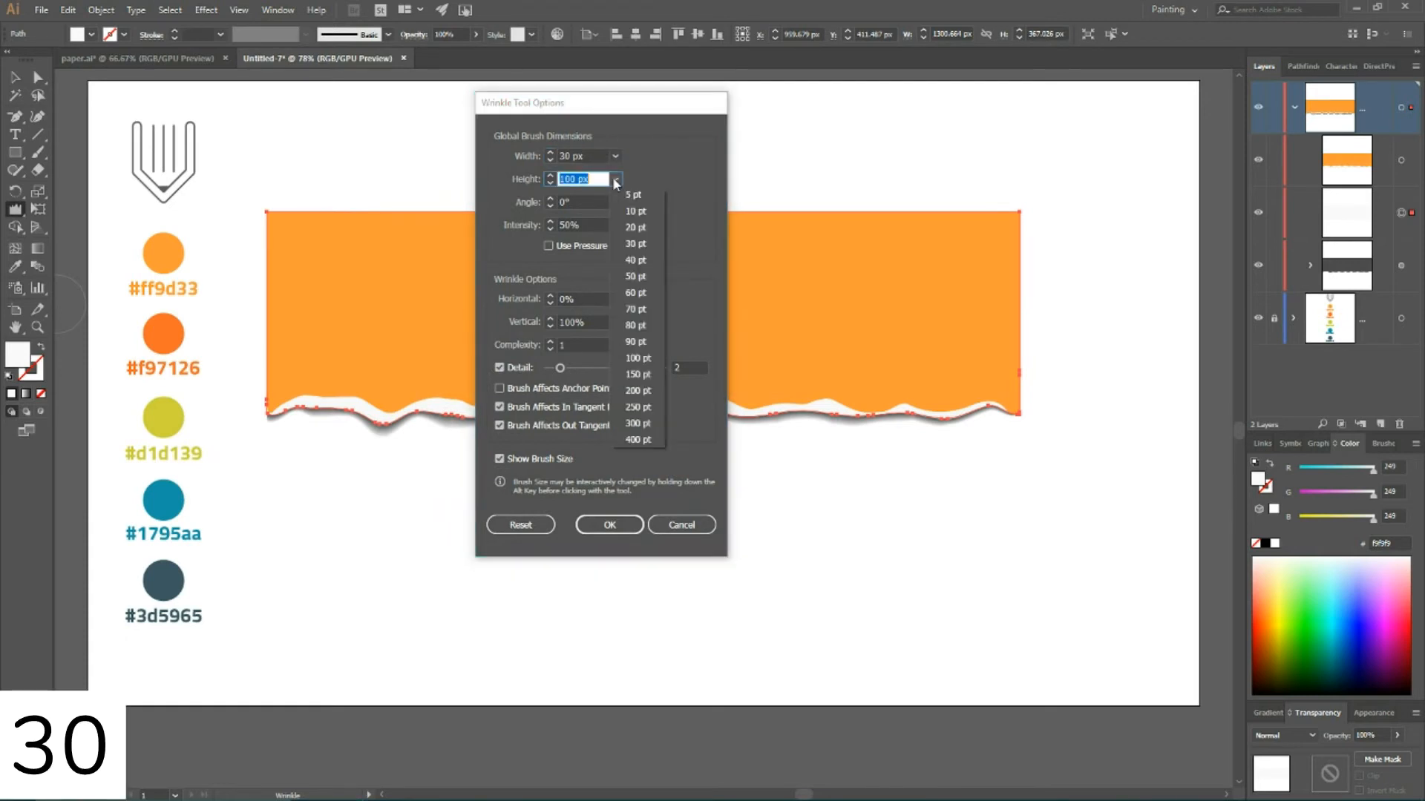
click(644, 247)
drag(567, 226, 557, 228)
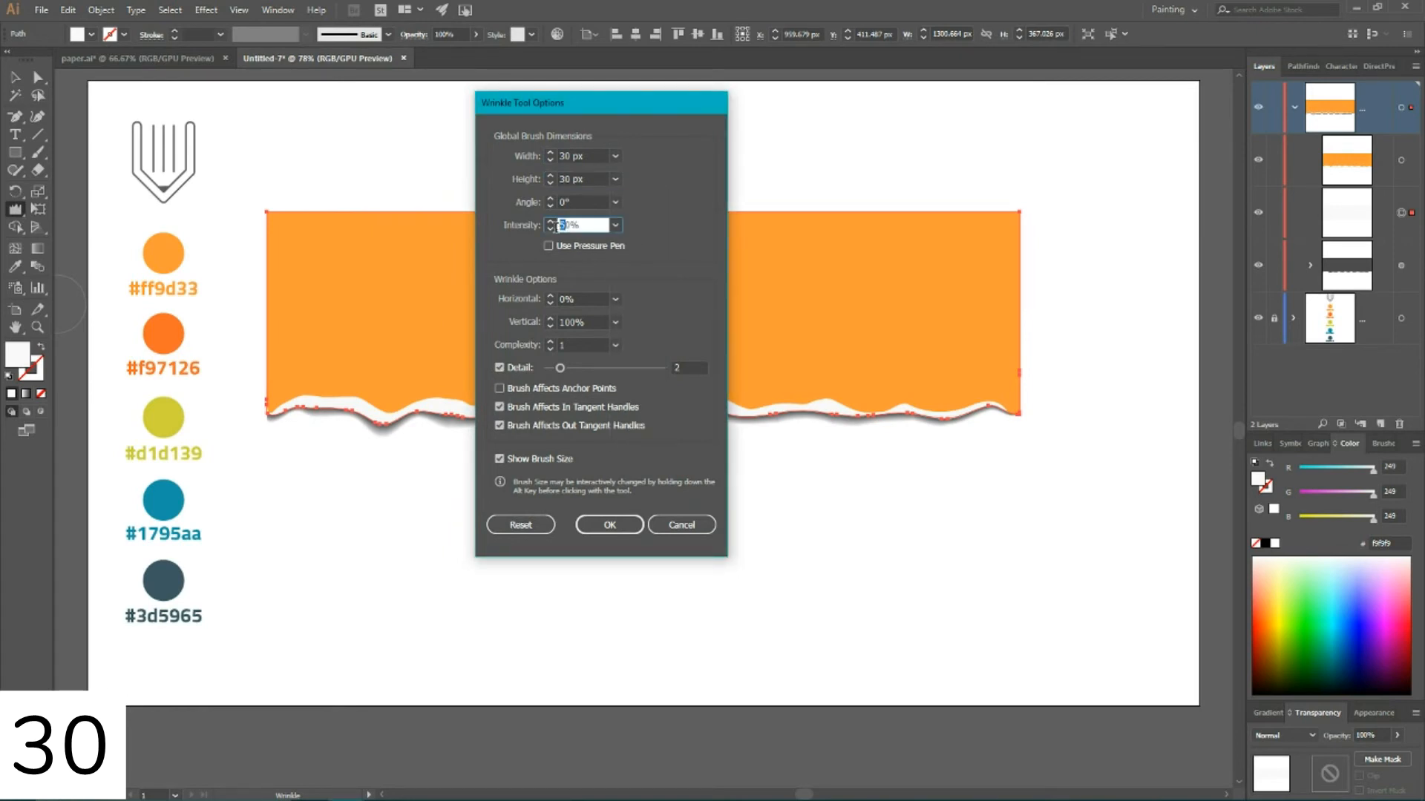
text(3)
click(553, 346)
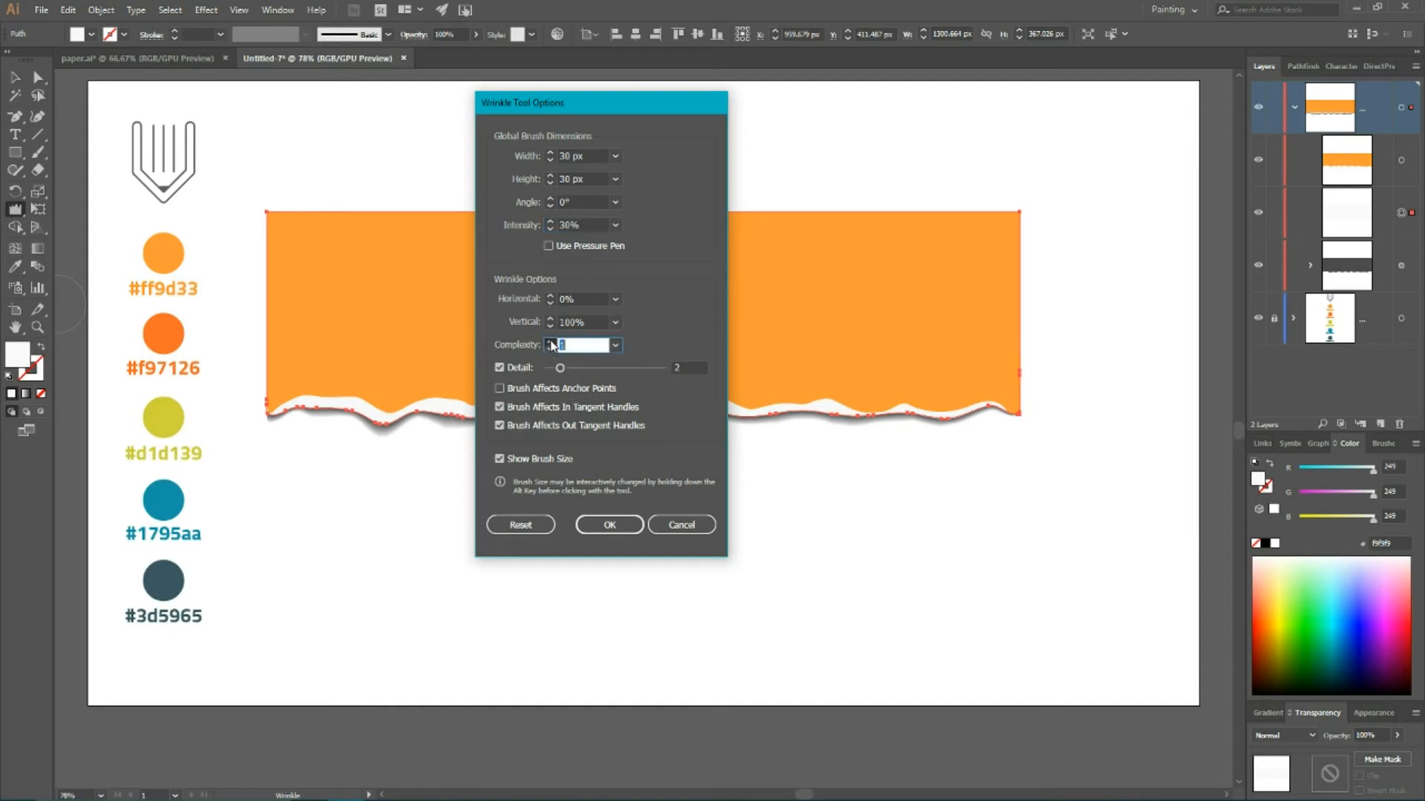
click(609, 524)
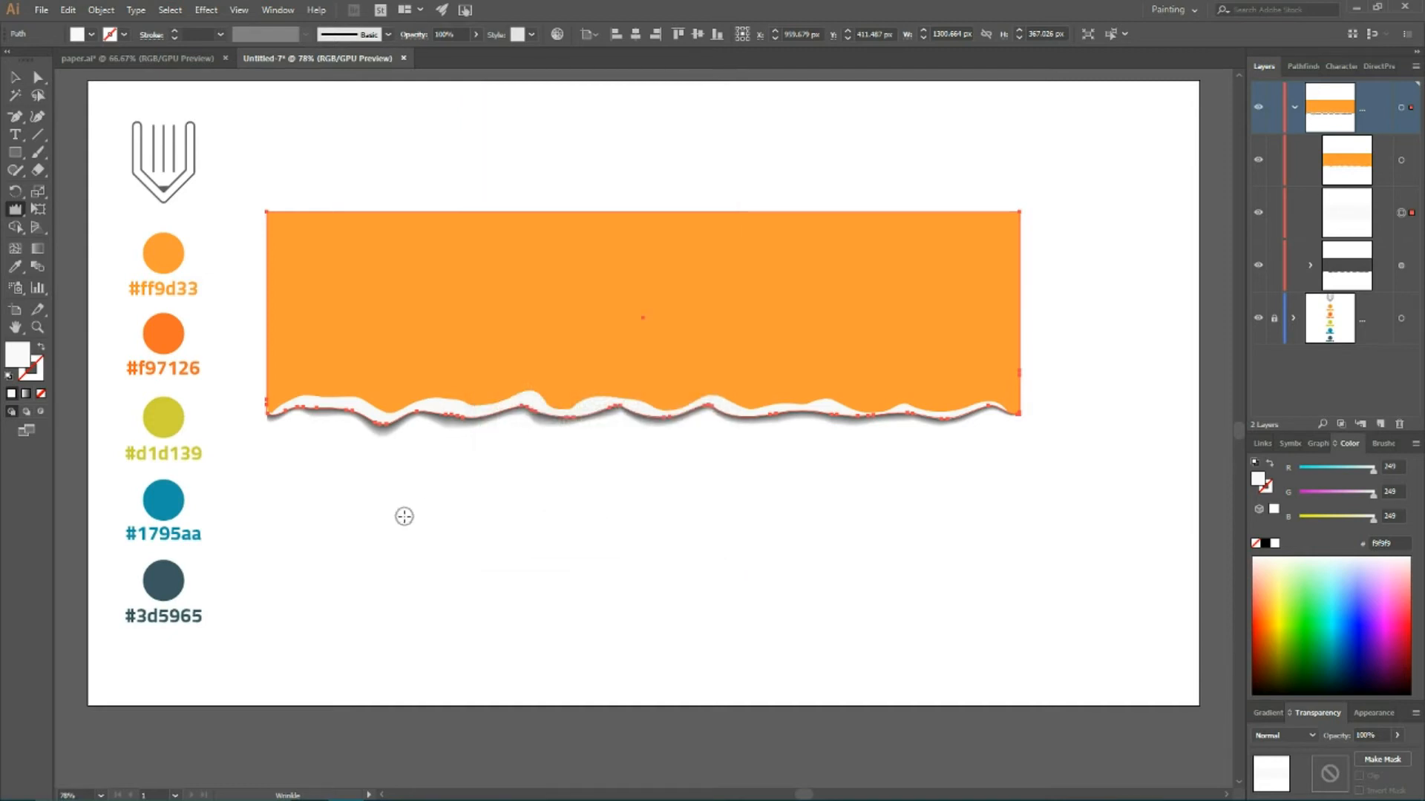
- Wrinkle the white path's lower edge along its full width to give it a rough torn texture
key(ctrl+1)
scroll(393, 516, down, 4)
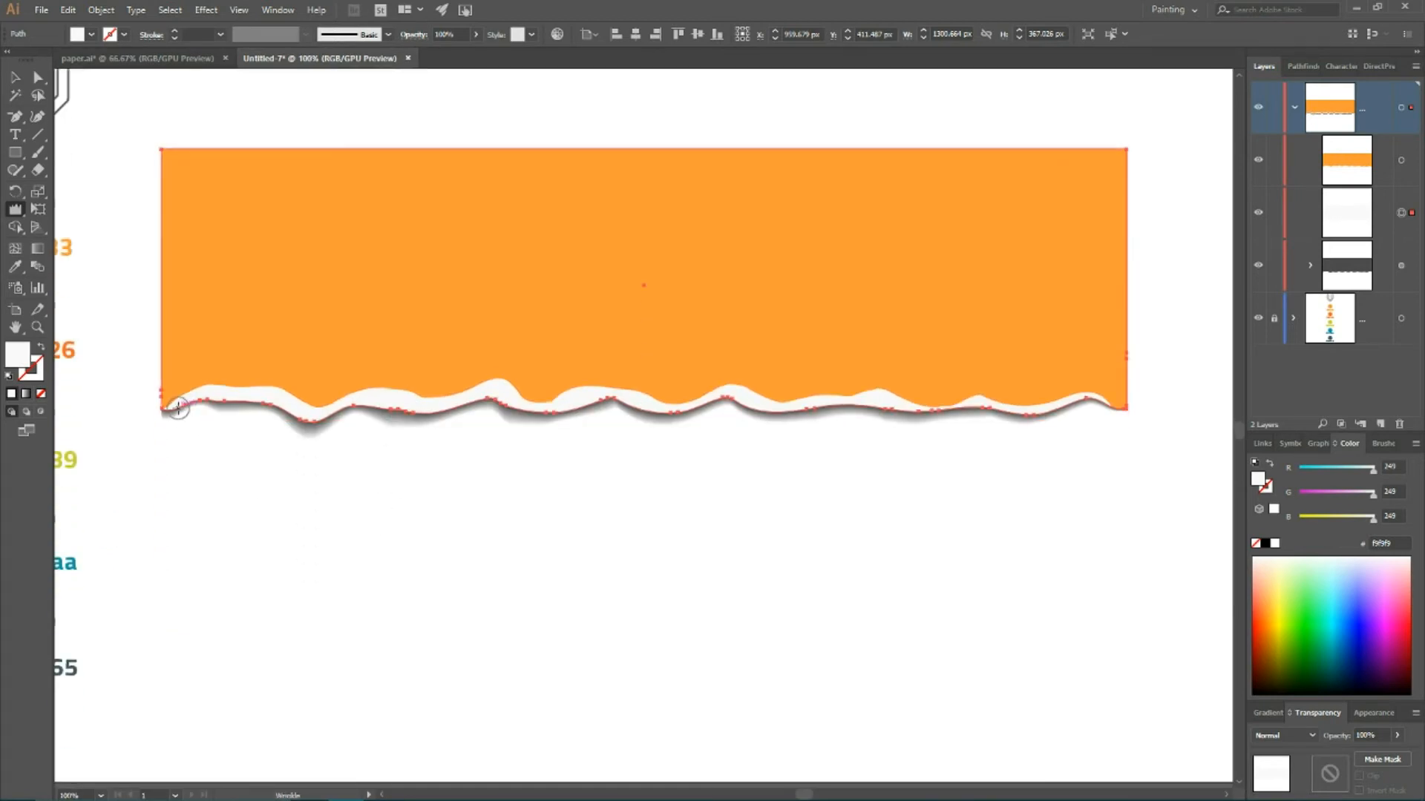
mouse_move(172, 412)
mouse_down()
mouse_move(273, 400)
mouse_move(315, 422)
mouse_move(367, 405)
mouse_move(506, 400)
mouse_move(536, 415)
mouse_move(624, 396)
mouse_move(648, 412)
mouse_move(722, 392)
mouse_move(805, 414)
mouse_move(961, 407)
mouse_move(1040, 420)
mouse_move(1112, 413)
mouse_up()
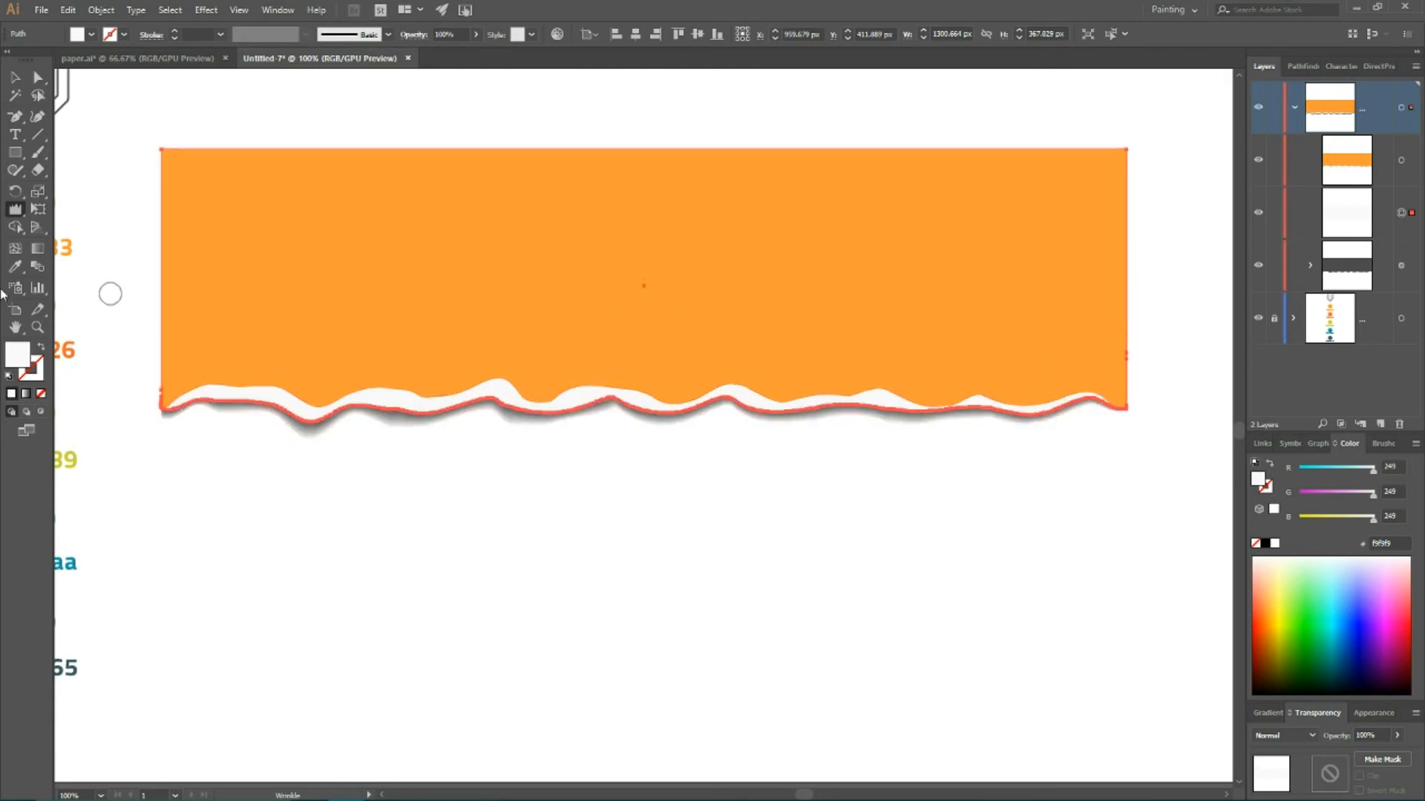
key(v)
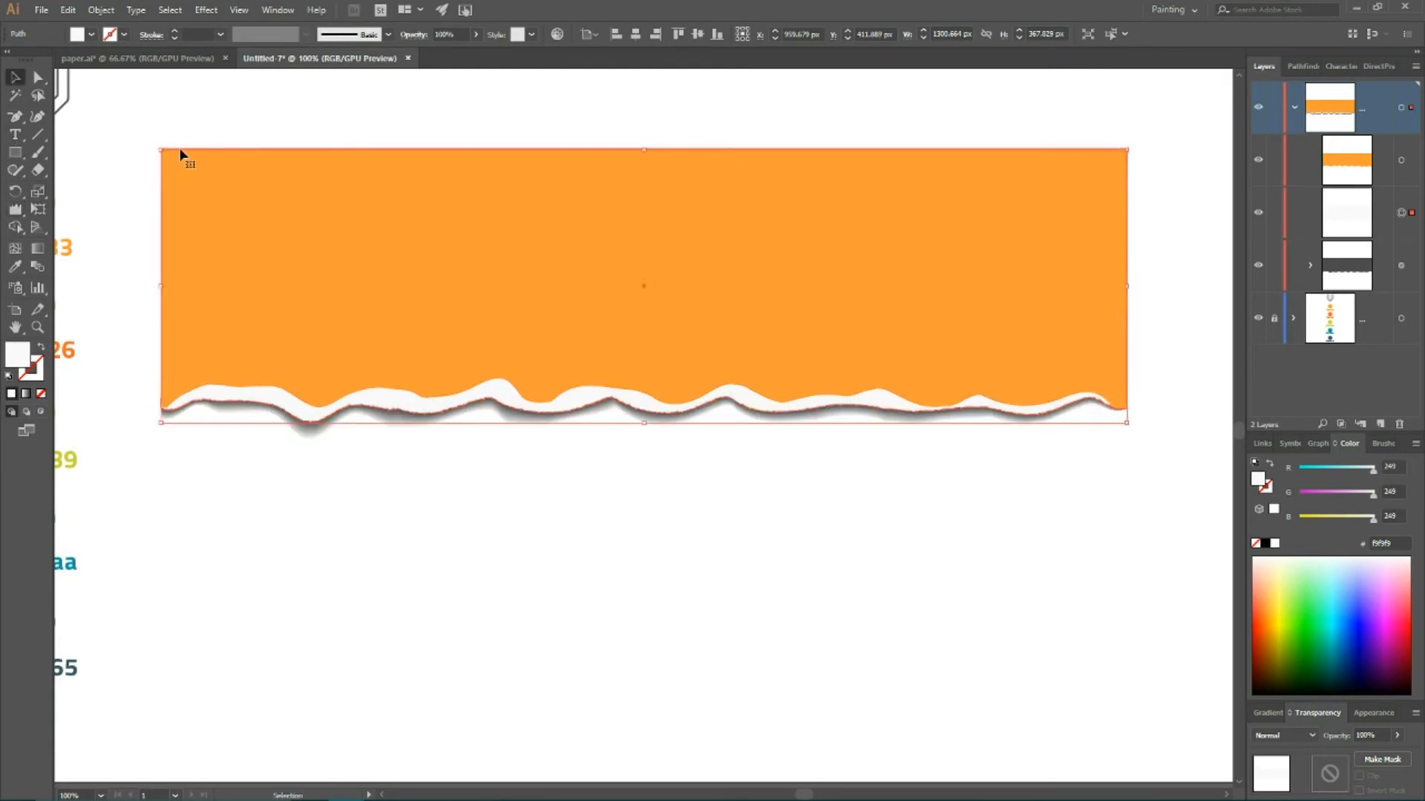
- Wrinkle the orange shape's lower edge along its full width and deselect it
click(329, 340)
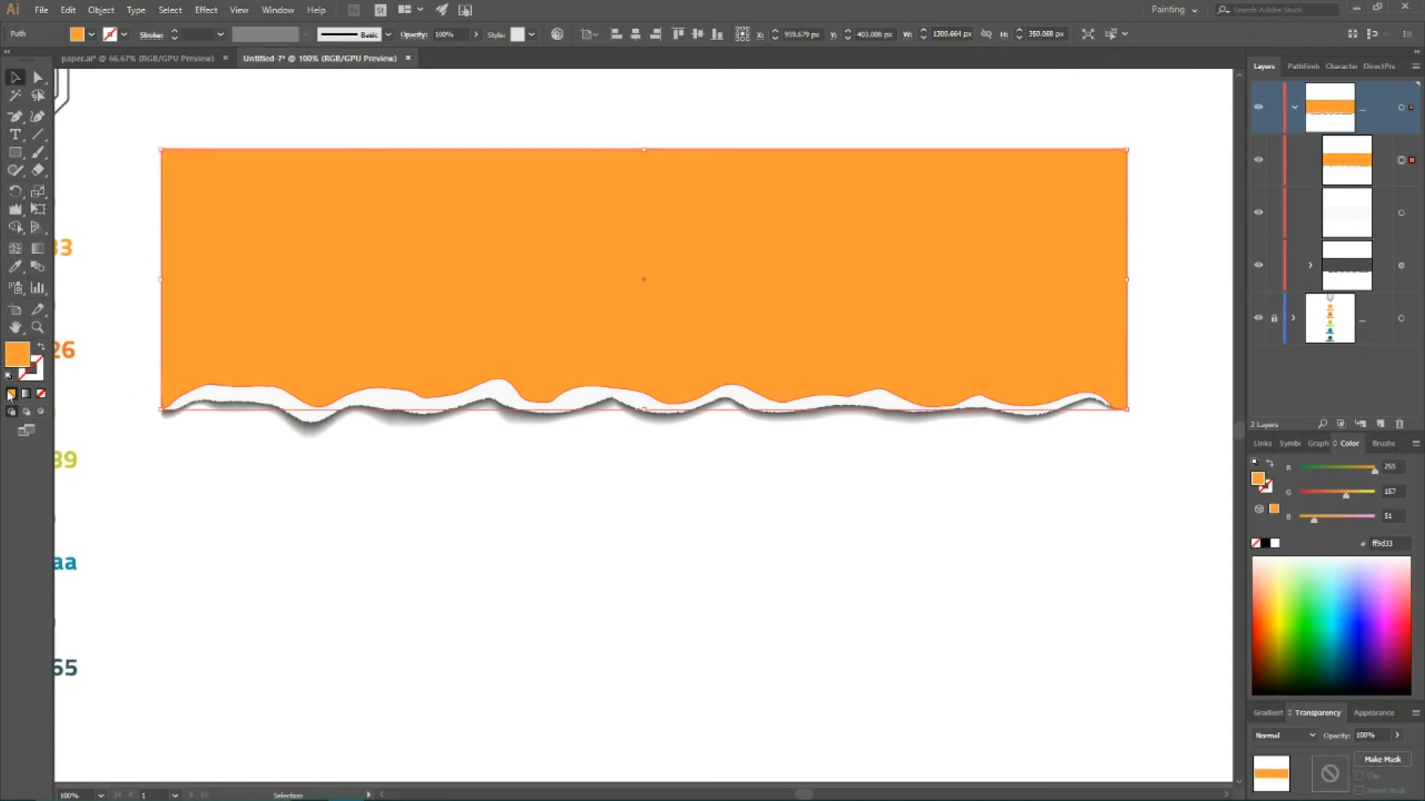
click(15, 209)
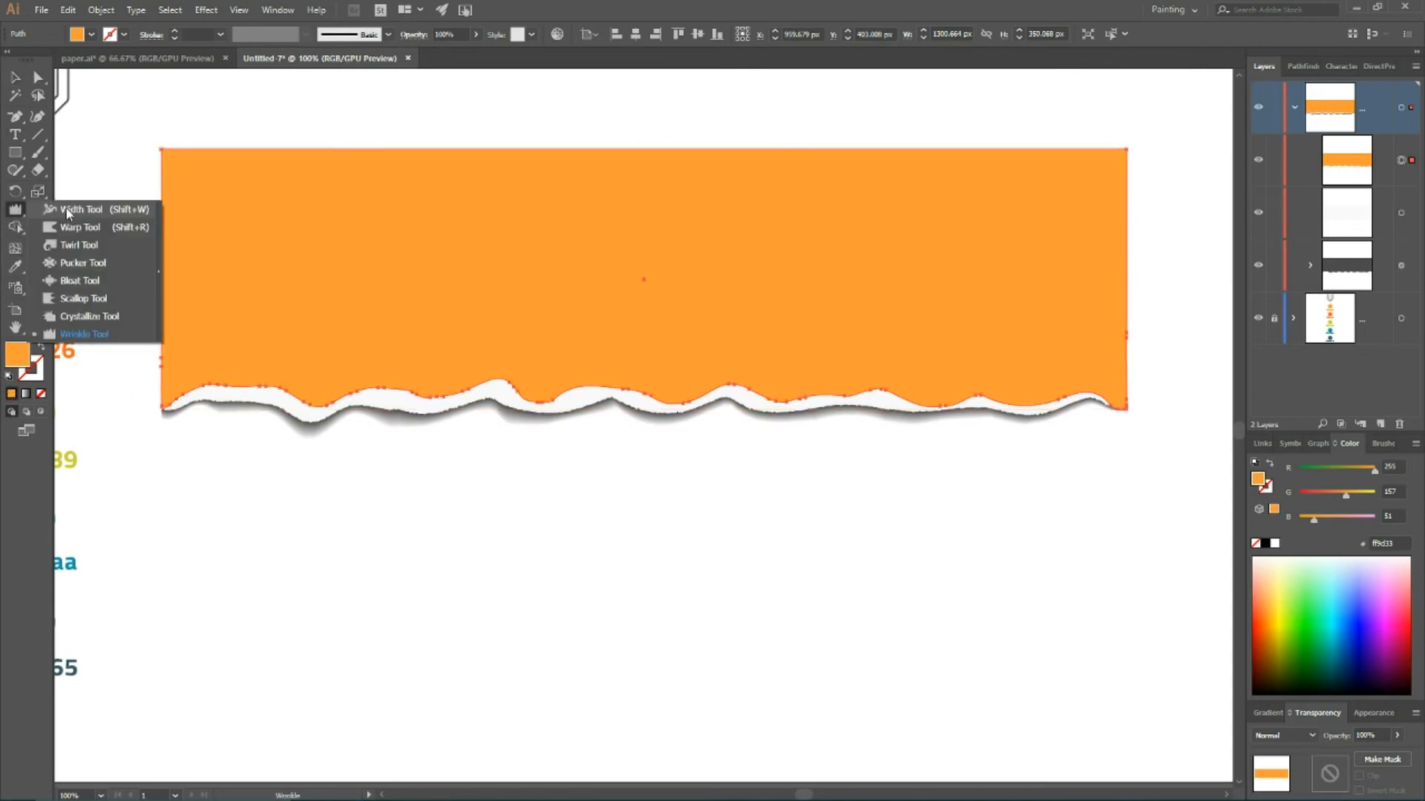
mouse_move(181, 406)
mouse_down()
mouse_move(188, 379)
mouse_move(333, 401)
mouse_move(521, 381)
mouse_move(666, 401)
mouse_move(739, 385)
mouse_move(797, 400)
mouse_move(901, 385)
mouse_move(1061, 402)
mouse_move(1093, 387)
mouse_move(1137, 403)
mouse_up()
click(15, 77)
click(126, 123)
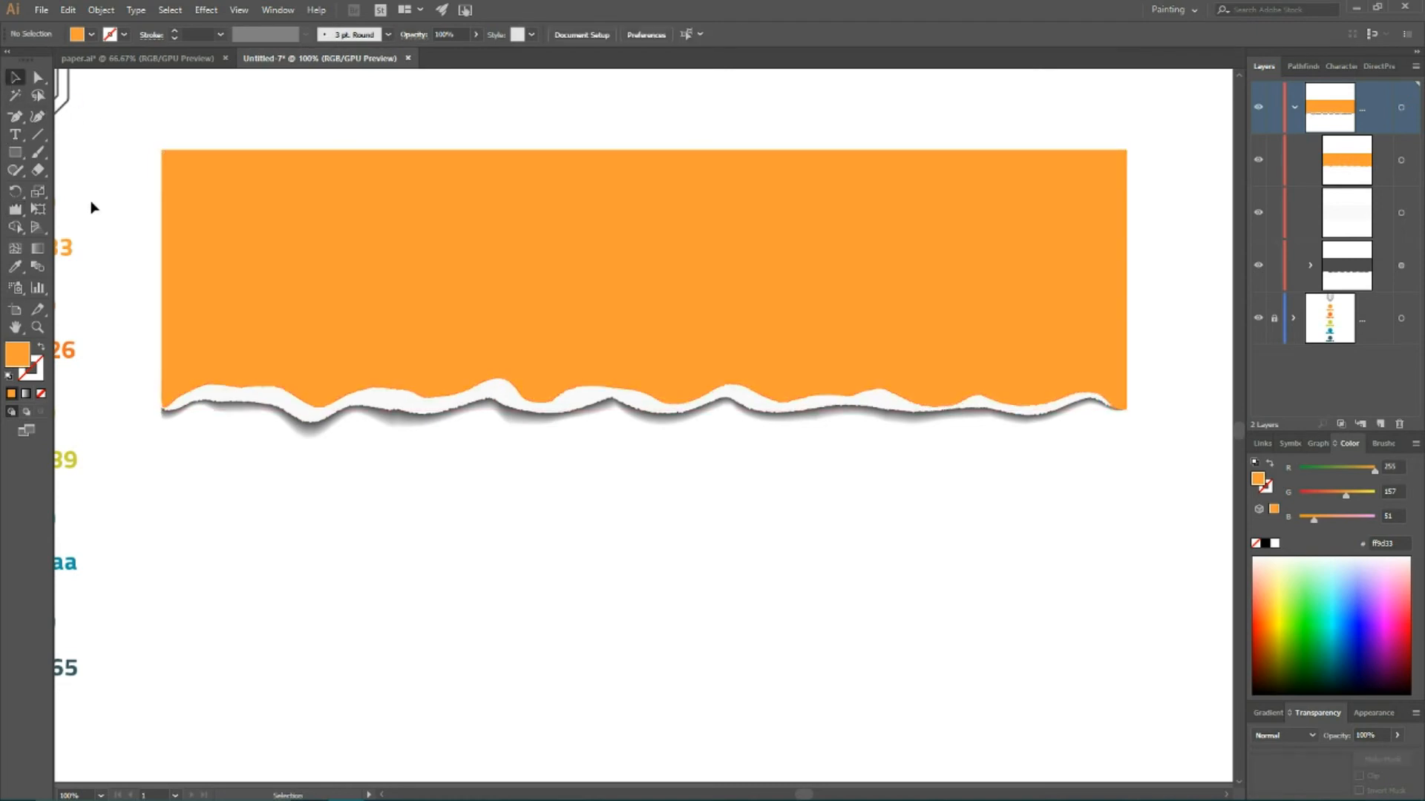
- Draw a rectangle about 344 by 481 px across the left part of the banner and fill it with the artboard's white
drag(15, 152, 116, 149)
drag(330, 115, 586, 471)
click(15, 77)
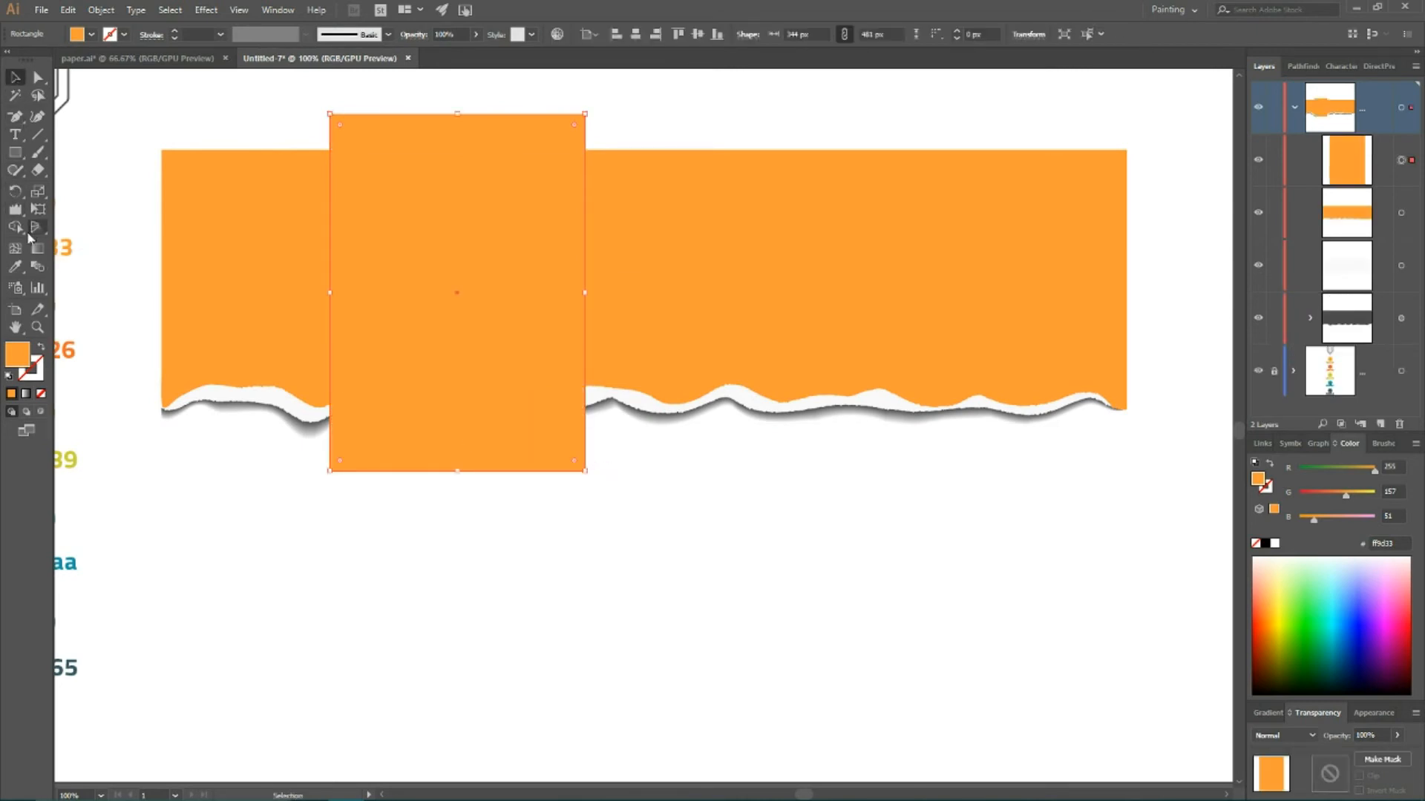
click(15, 267)
click(142, 118)
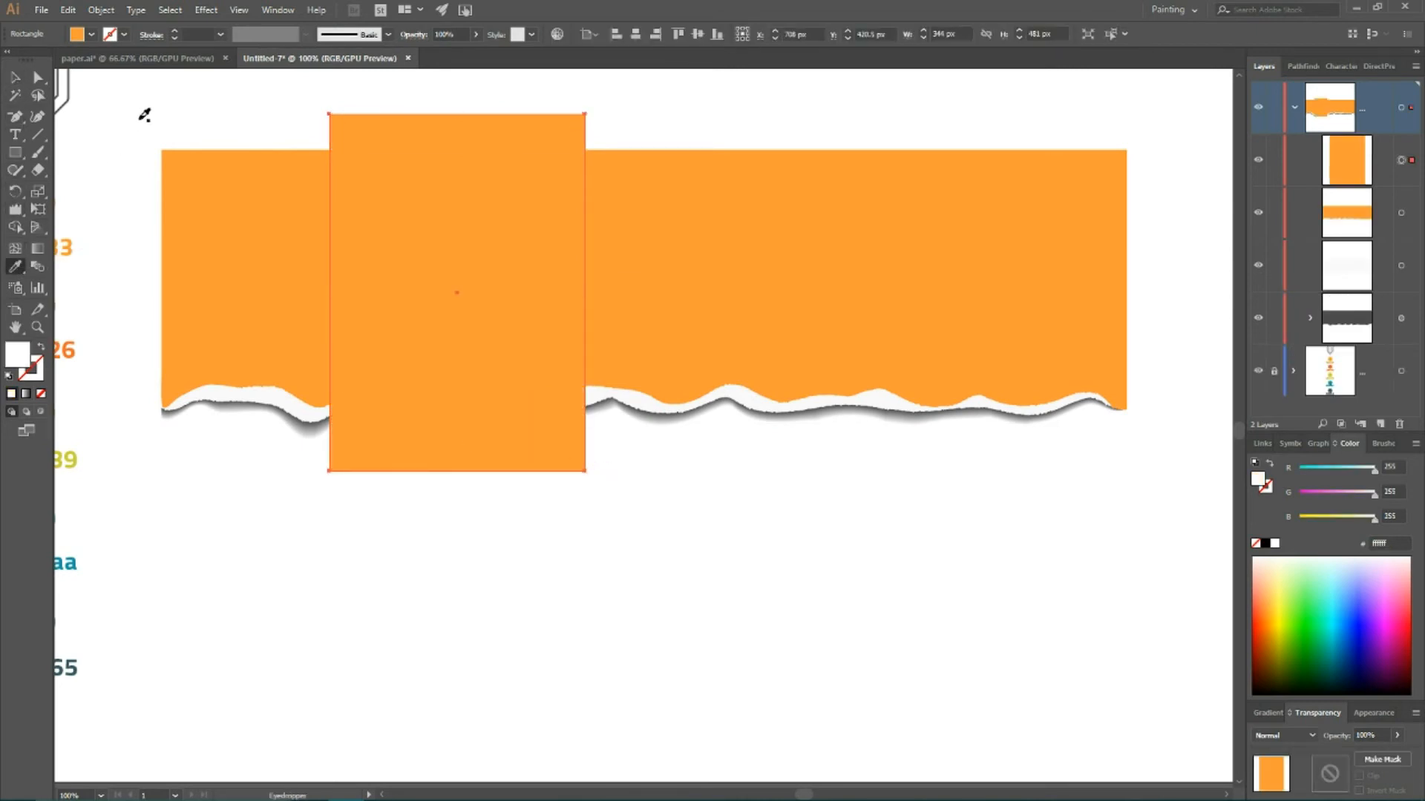
click(15, 77)
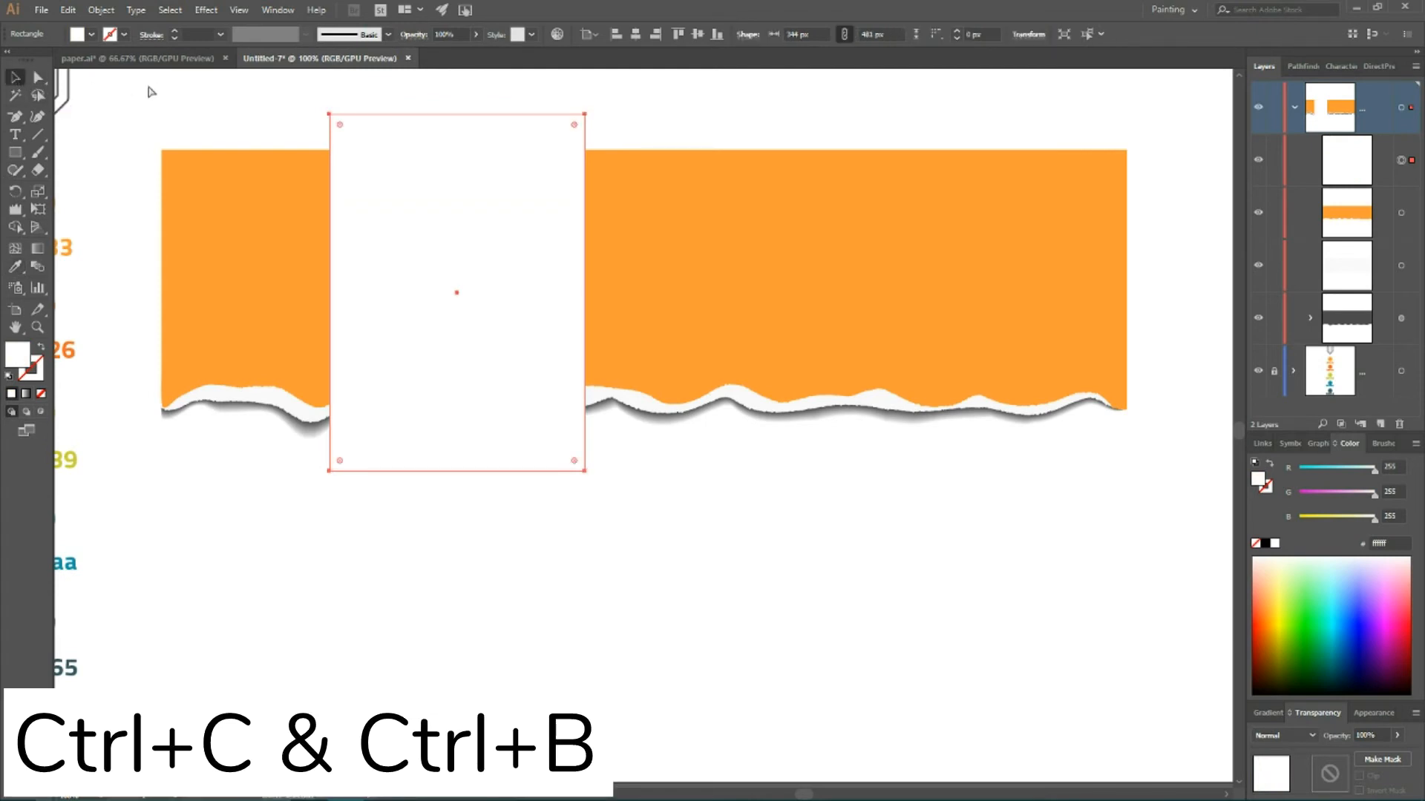
- Paste a copy of the white rectangle directly behind it and give the copy a linear gradient fill
key(ctrl+c)
key(ctrl+b)
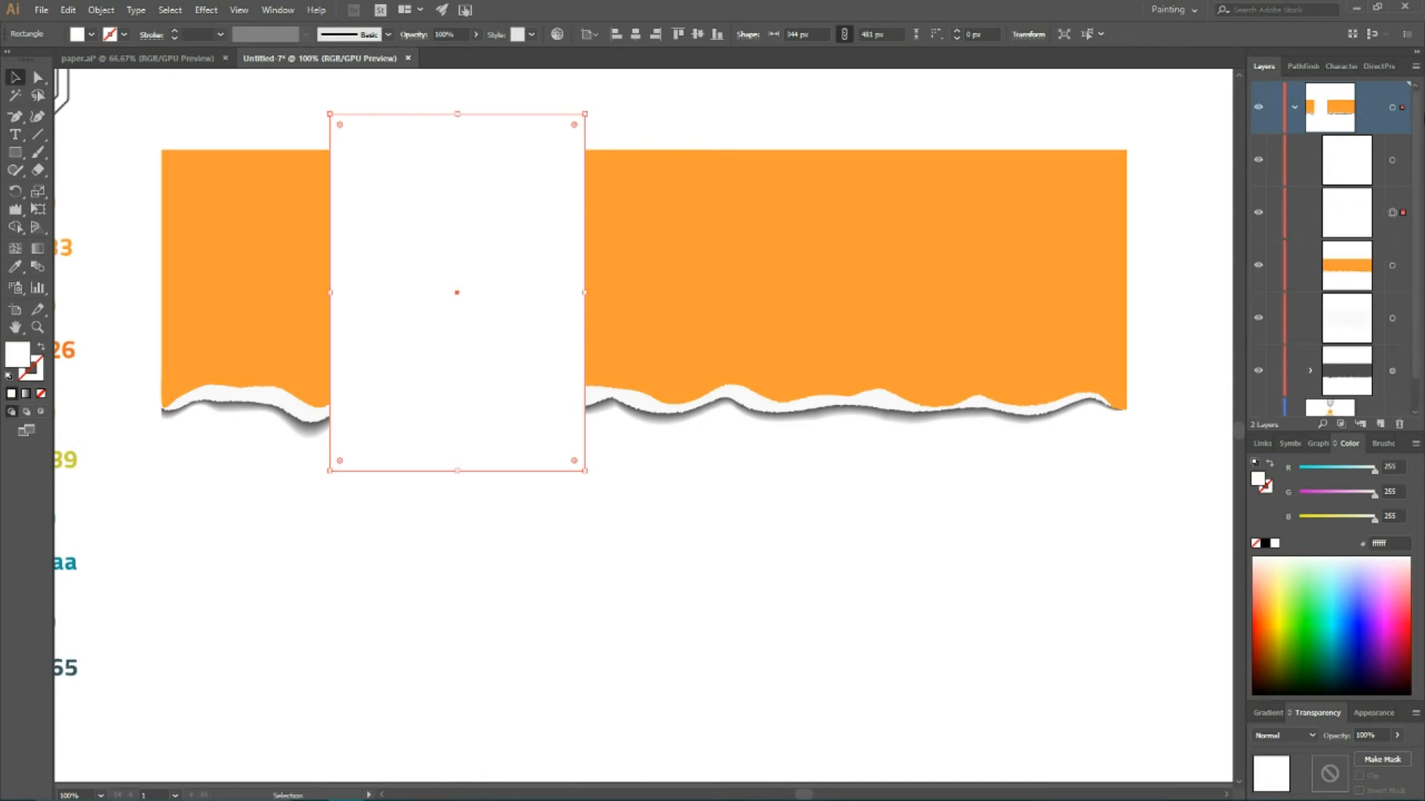
click(1267, 713)
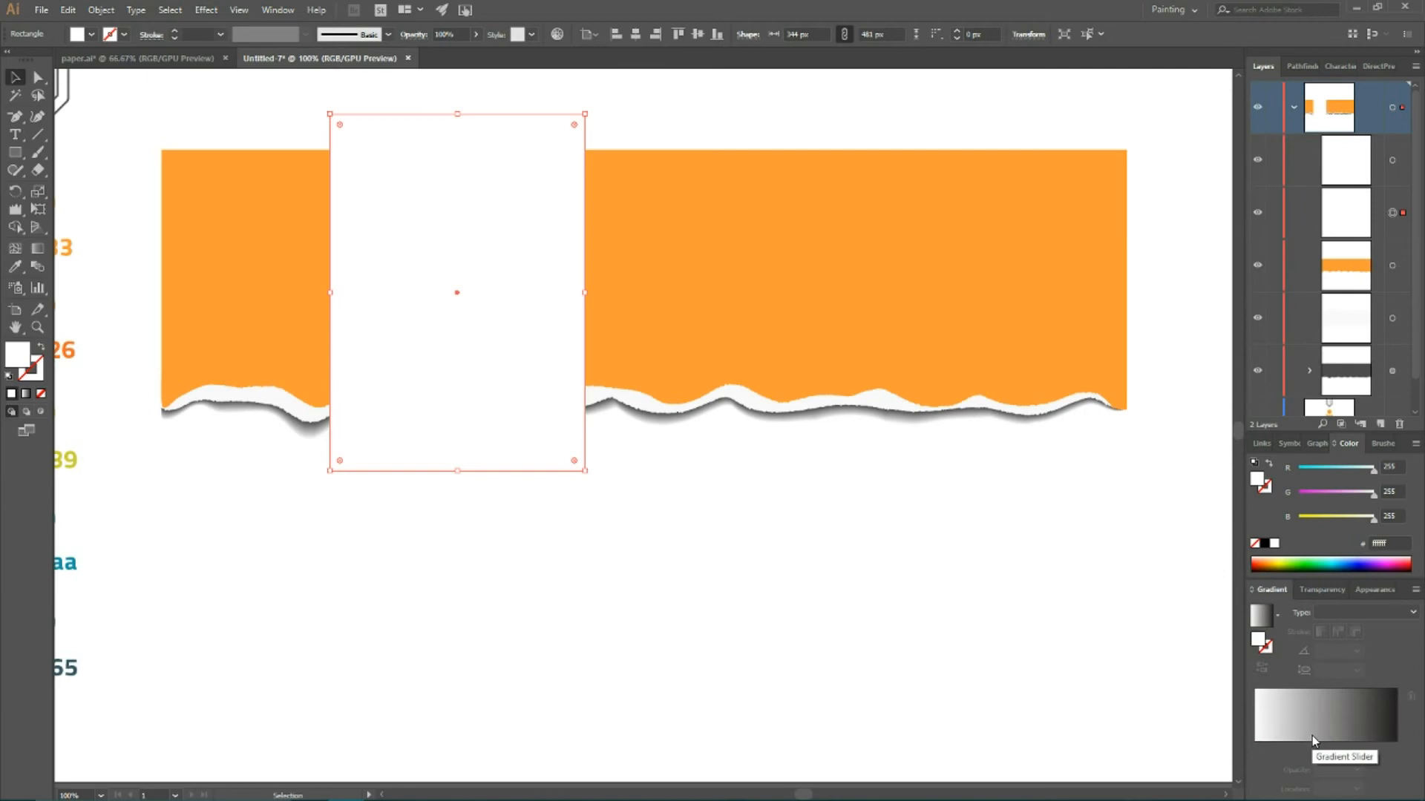
click(281, 13)
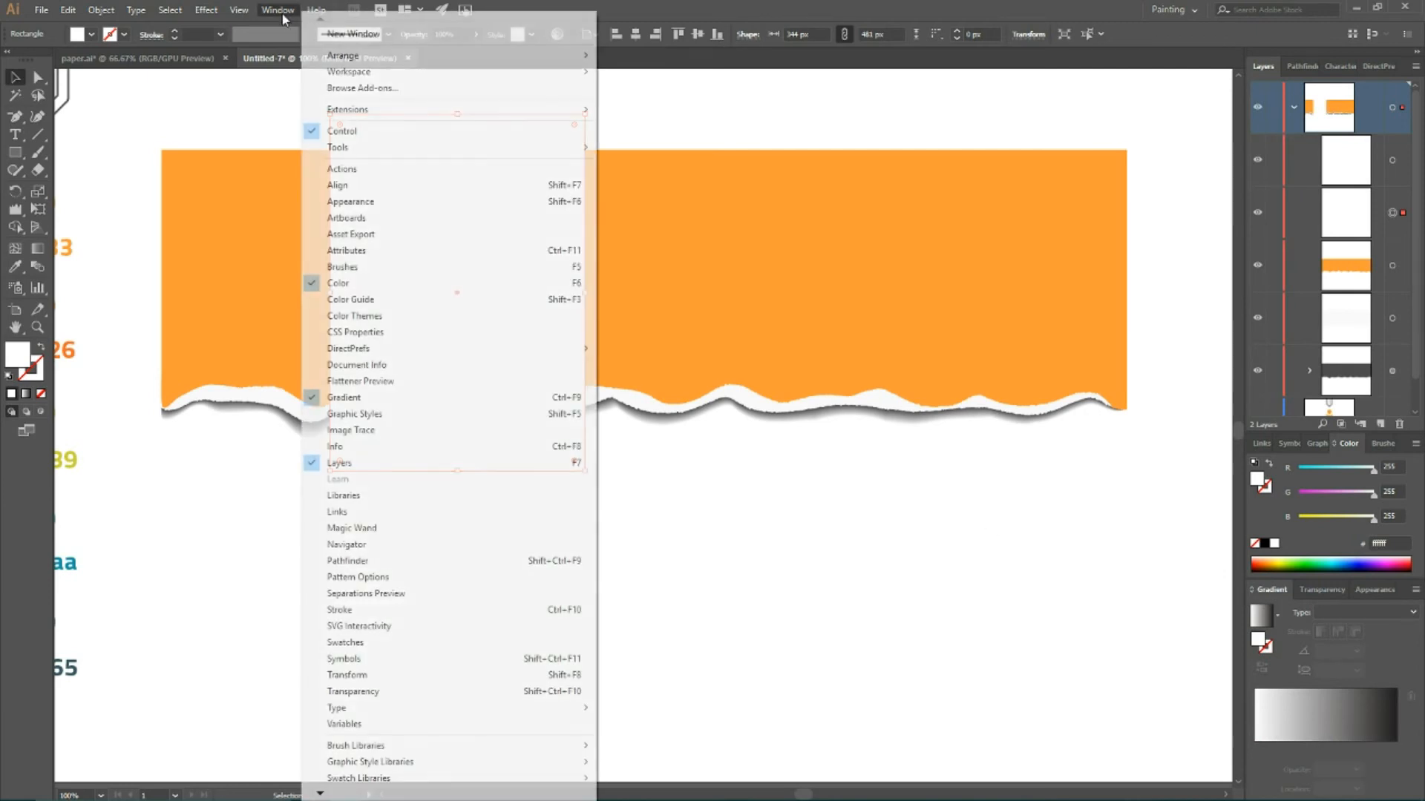
click(280, 13)
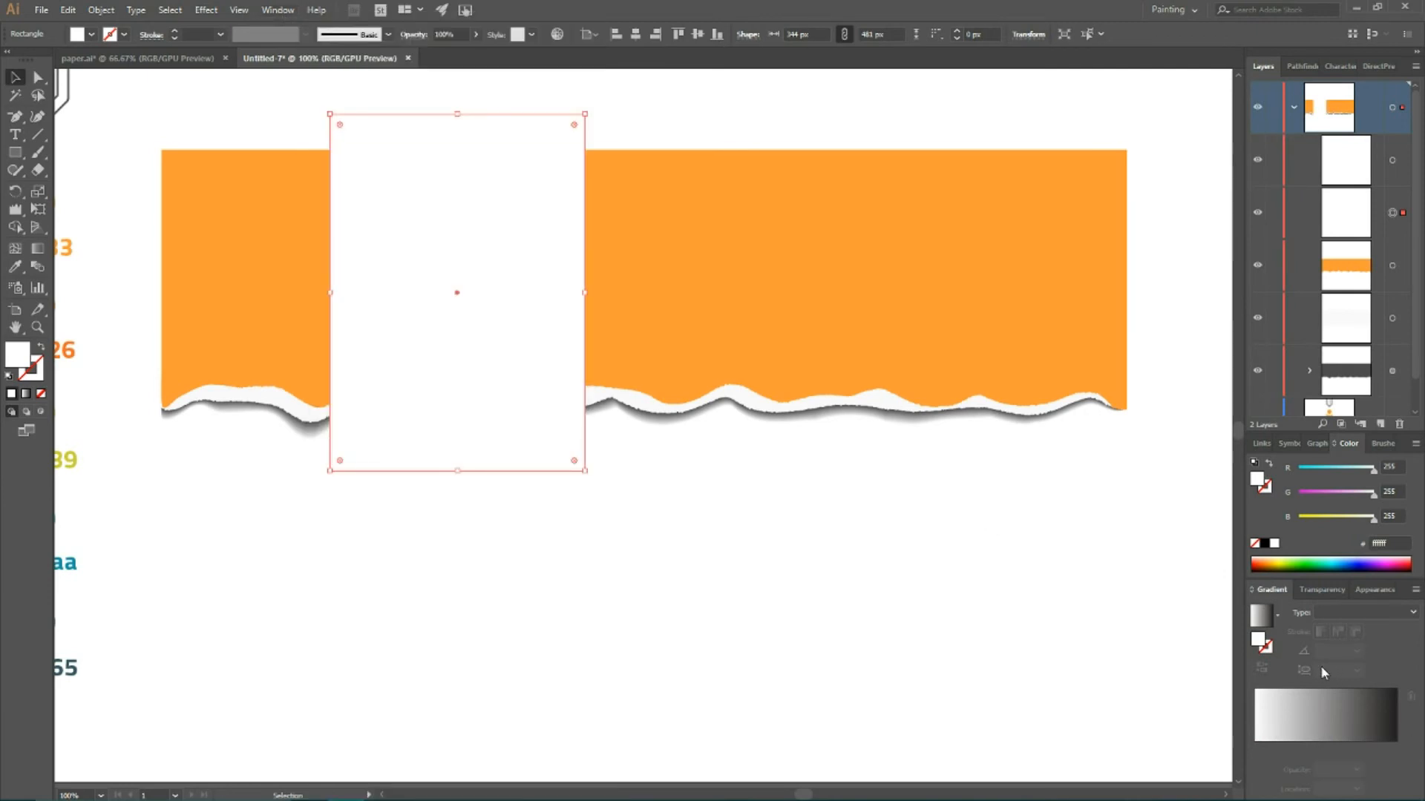
click(1324, 714)
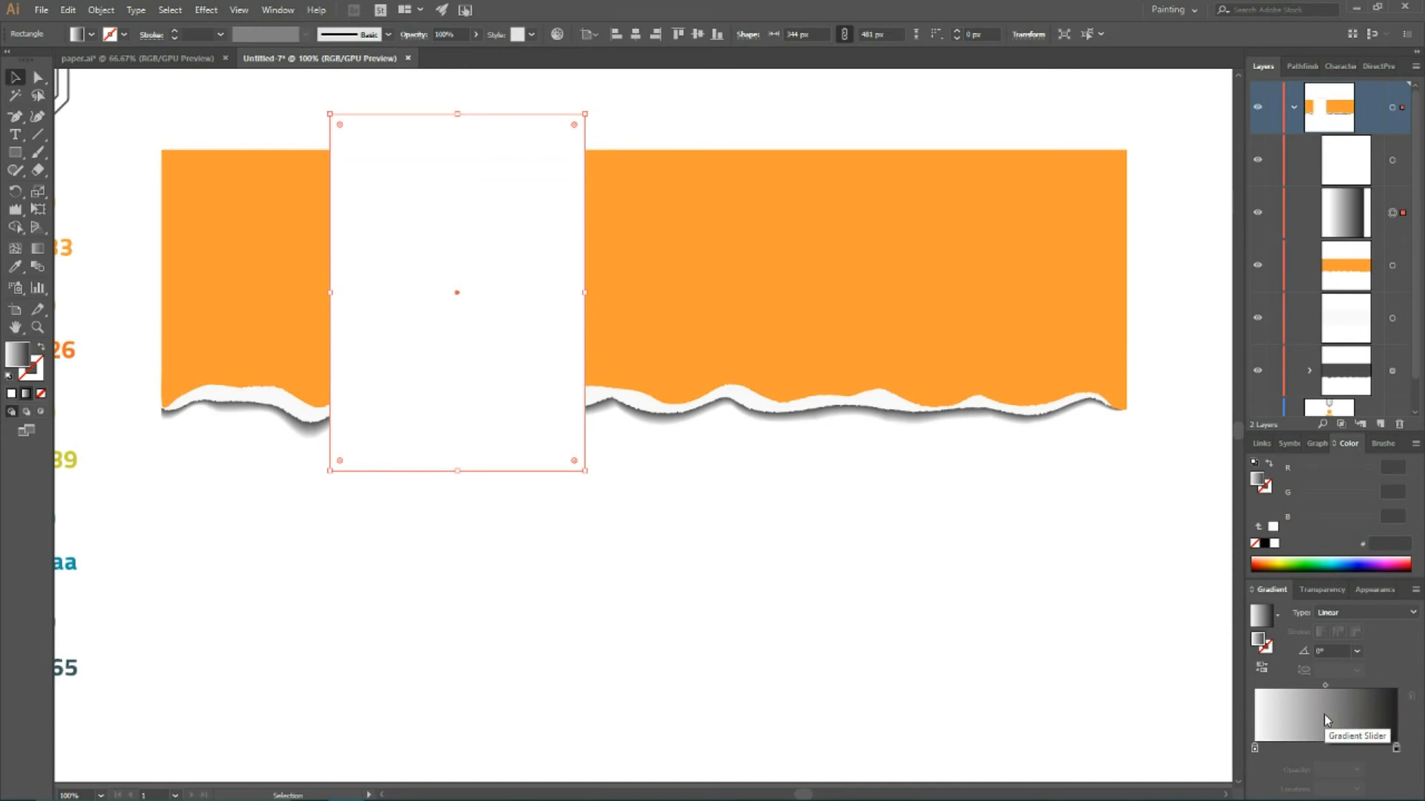
- Change the gradient's white stop to black and move it to the middle of the gradient
click(1255, 750)
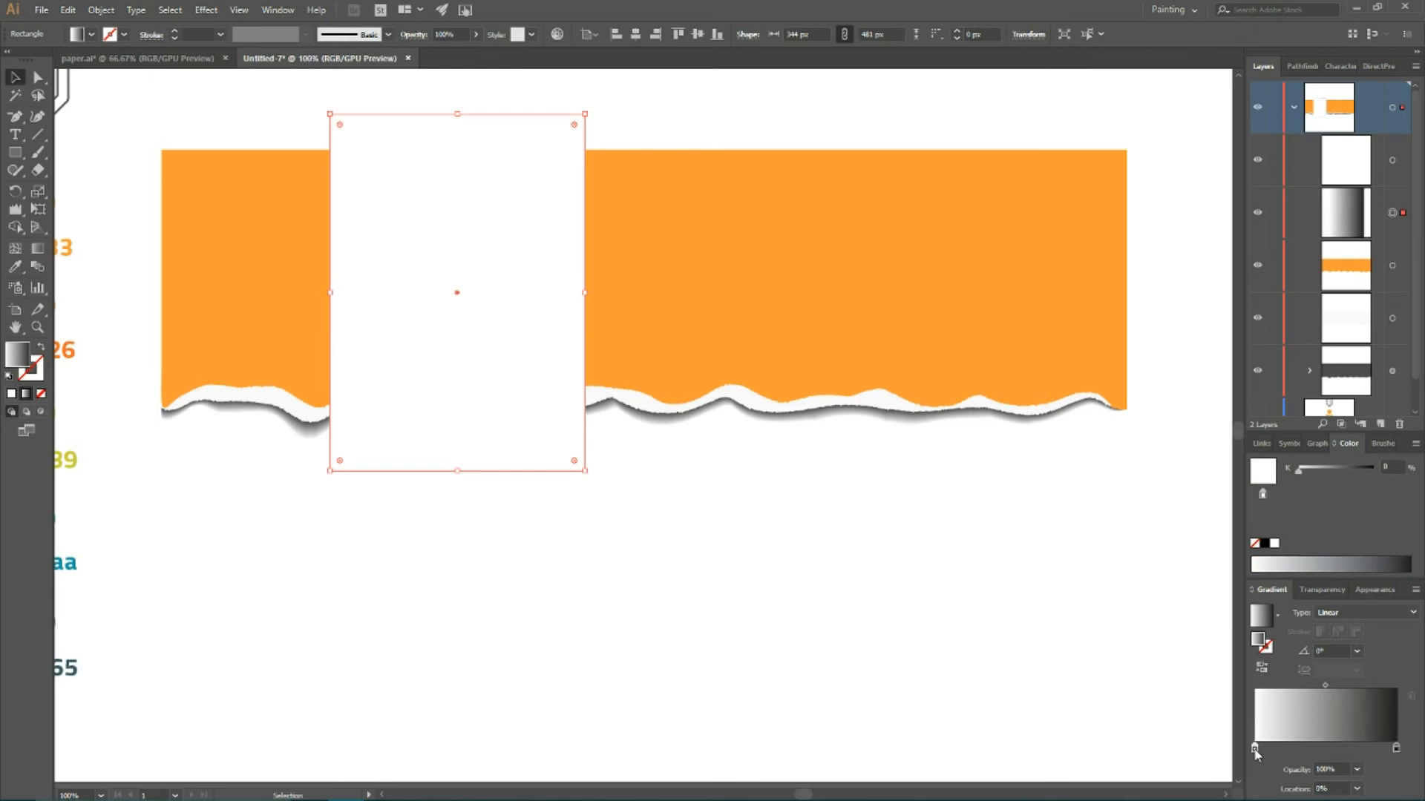
double_click(1255, 750)
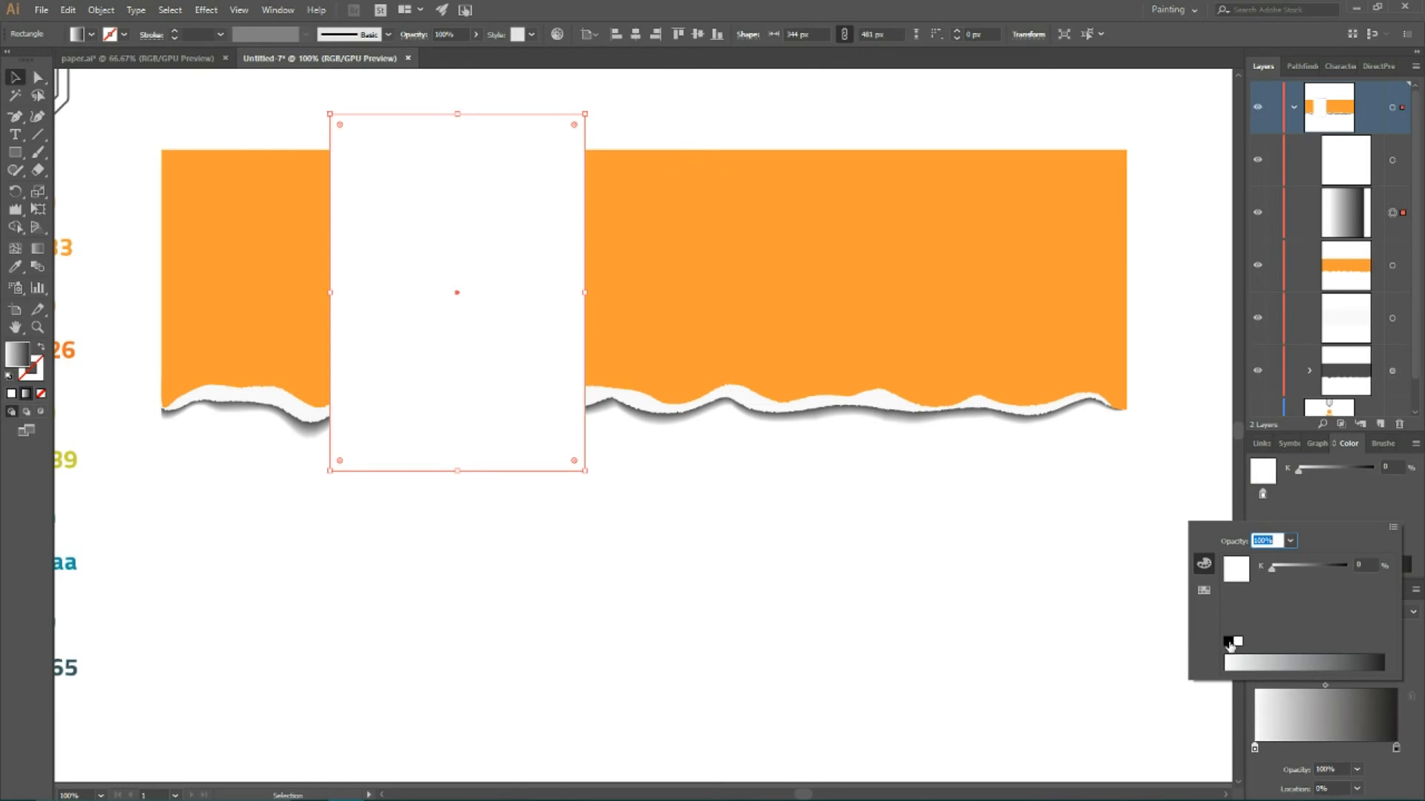
click(1228, 642)
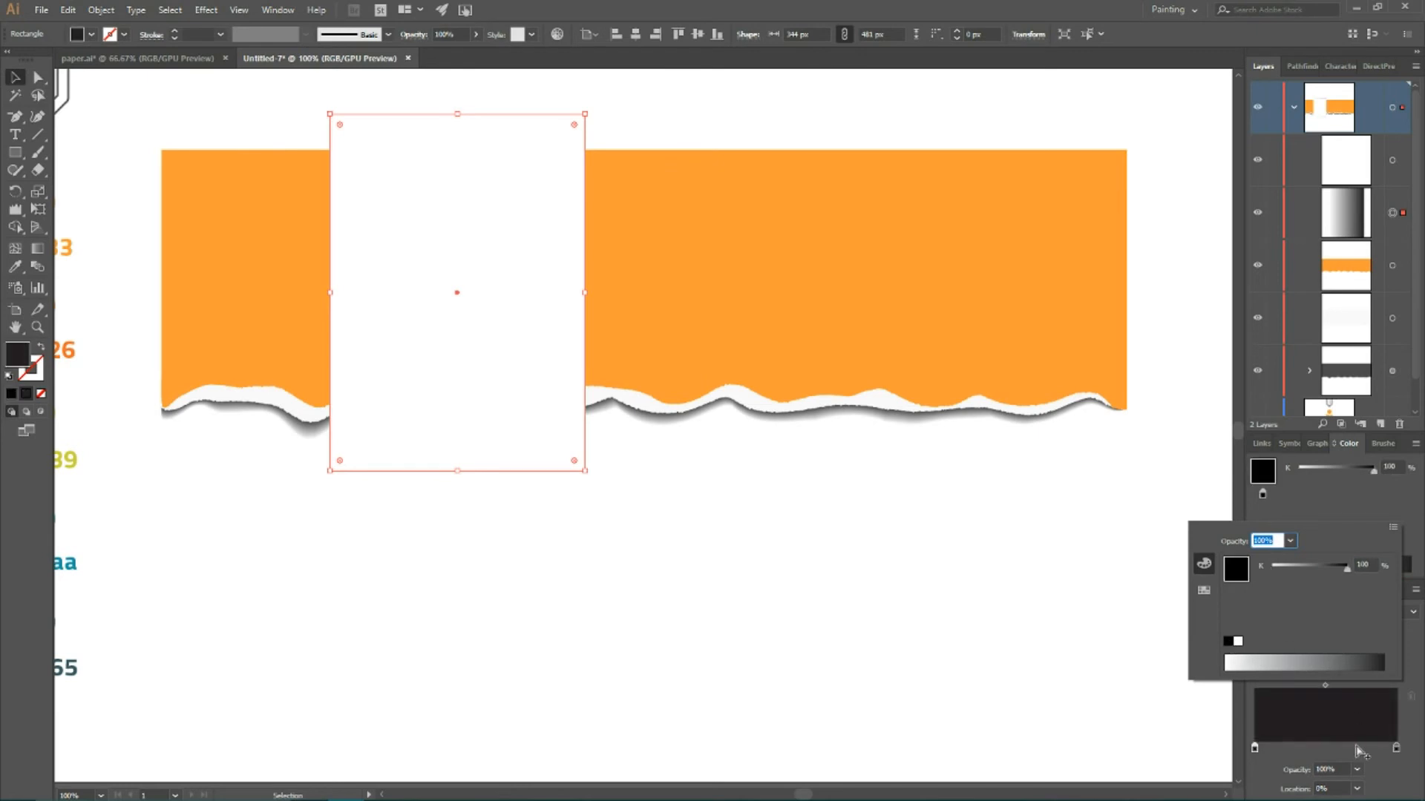
click(1423, 689)
drag(1256, 751, 1330, 753)
- Make the gradient's end stop 0% opaque, duplicate it at the gradient's start and set the duplicate's opacity to 0%
click(1396, 748)
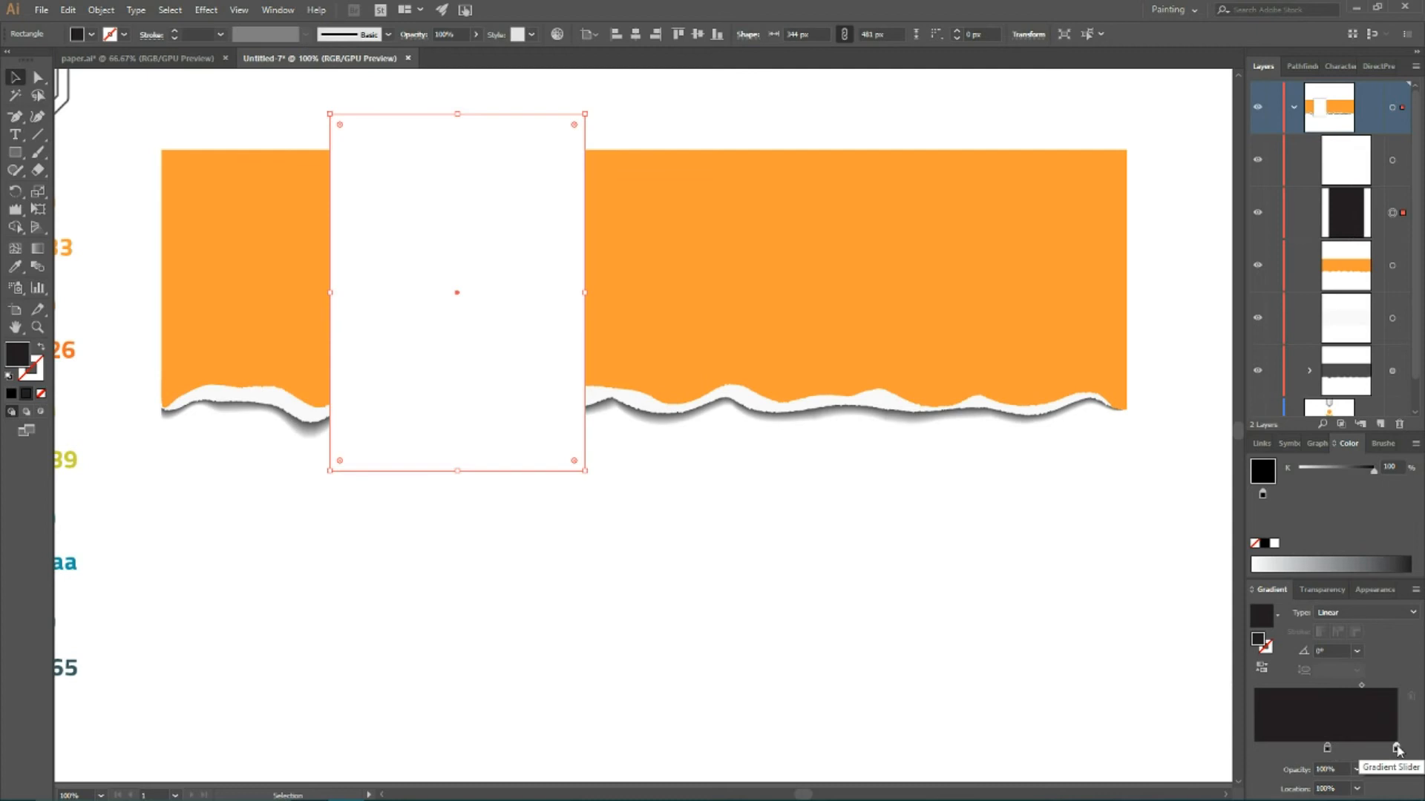
click(1357, 771)
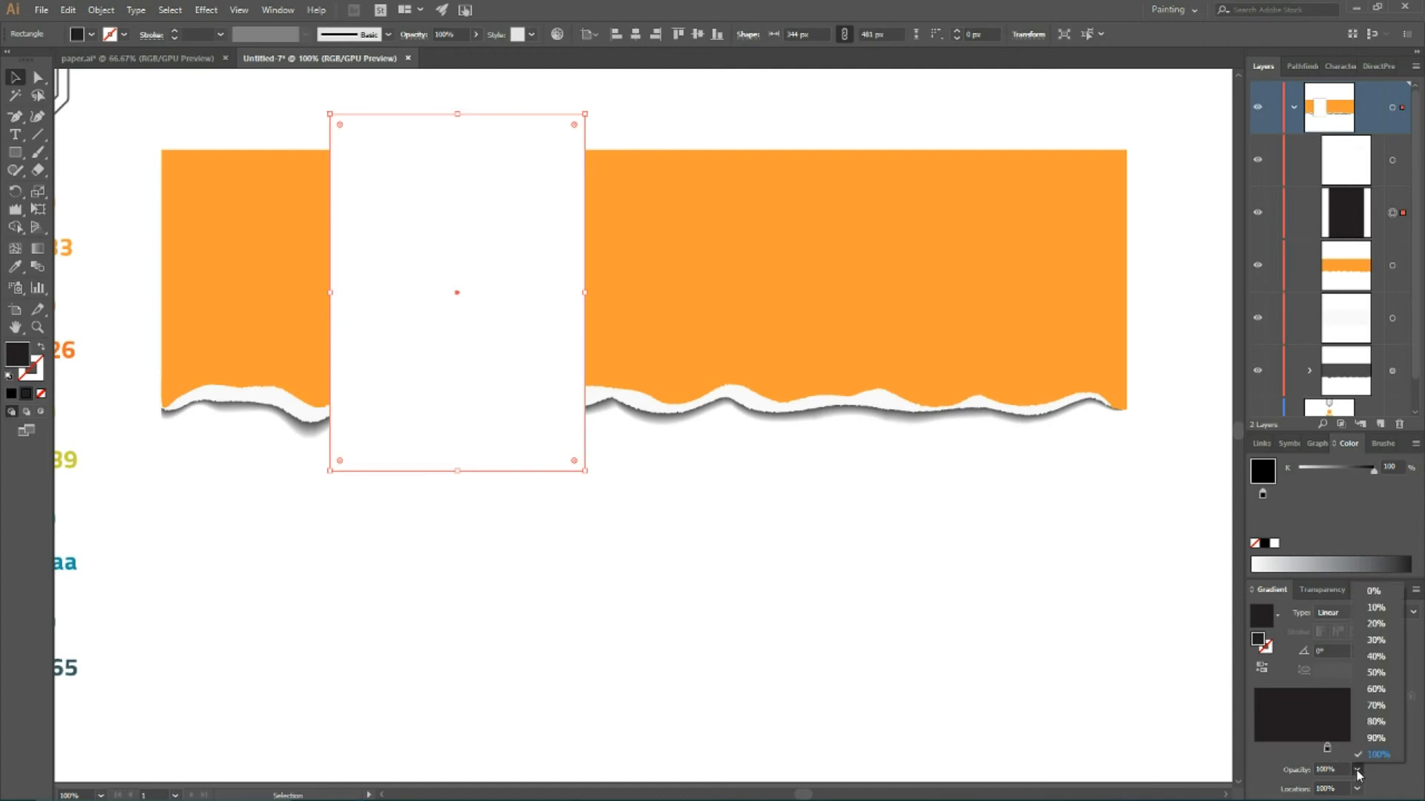
click(1375, 592)
drag(1396, 749, 1253, 751)
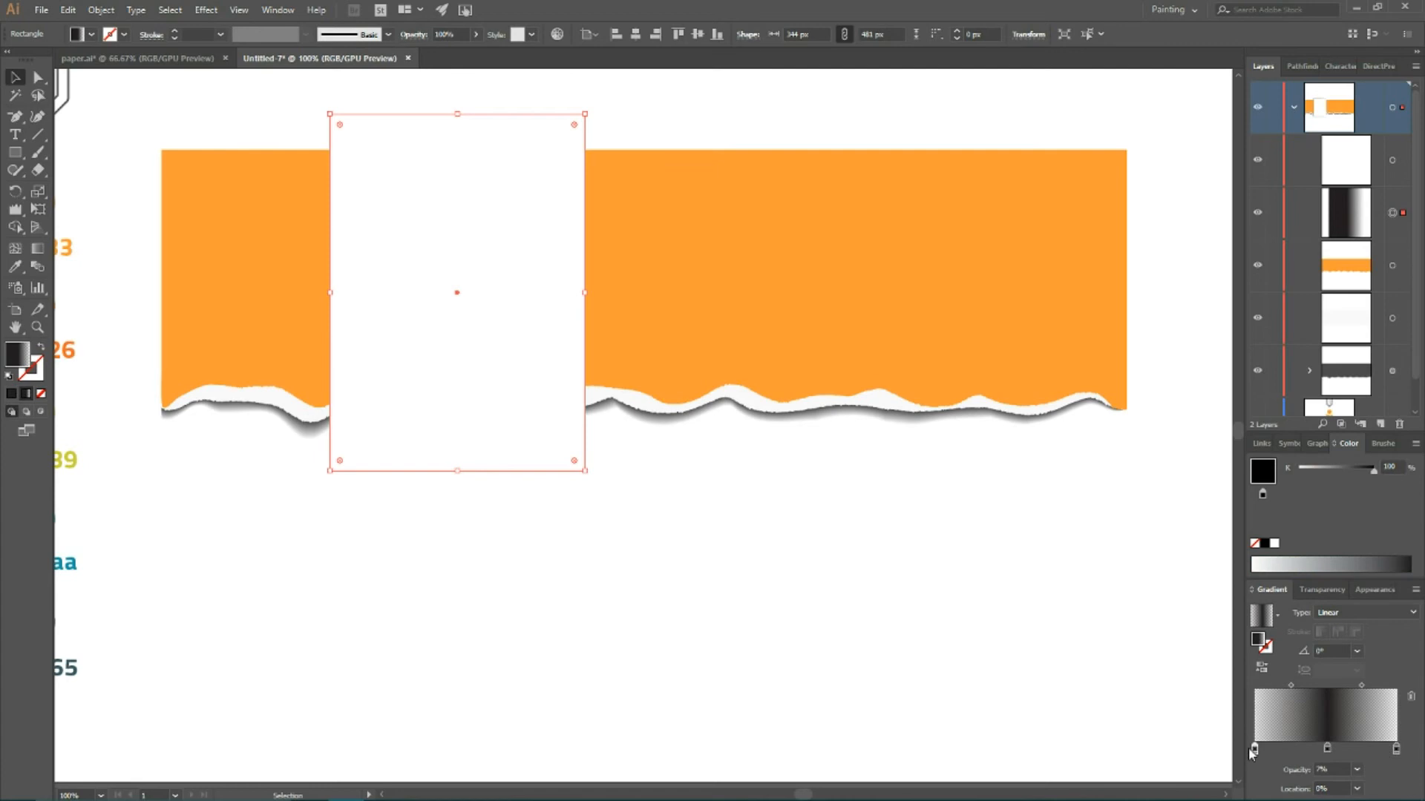
click(1356, 770)
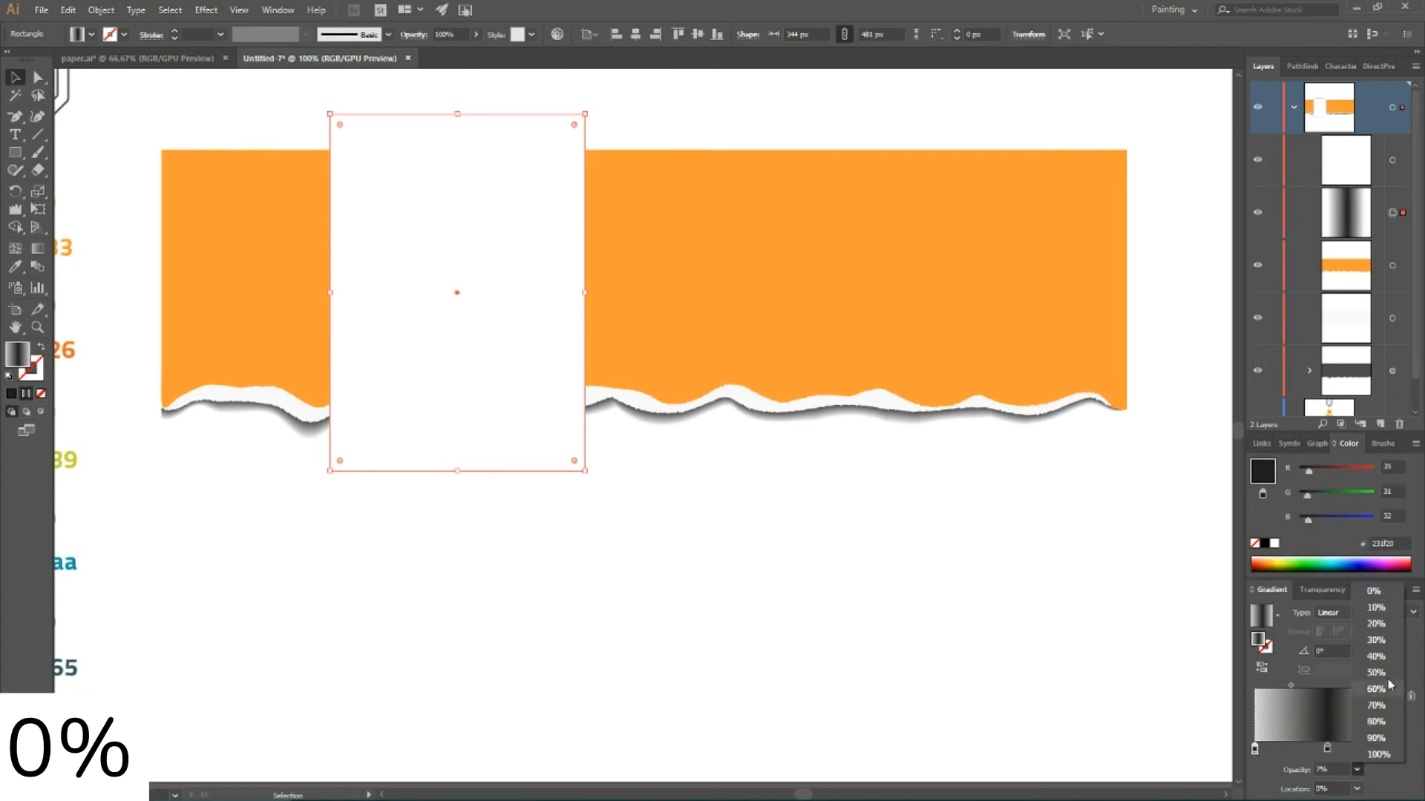
click(1379, 594)
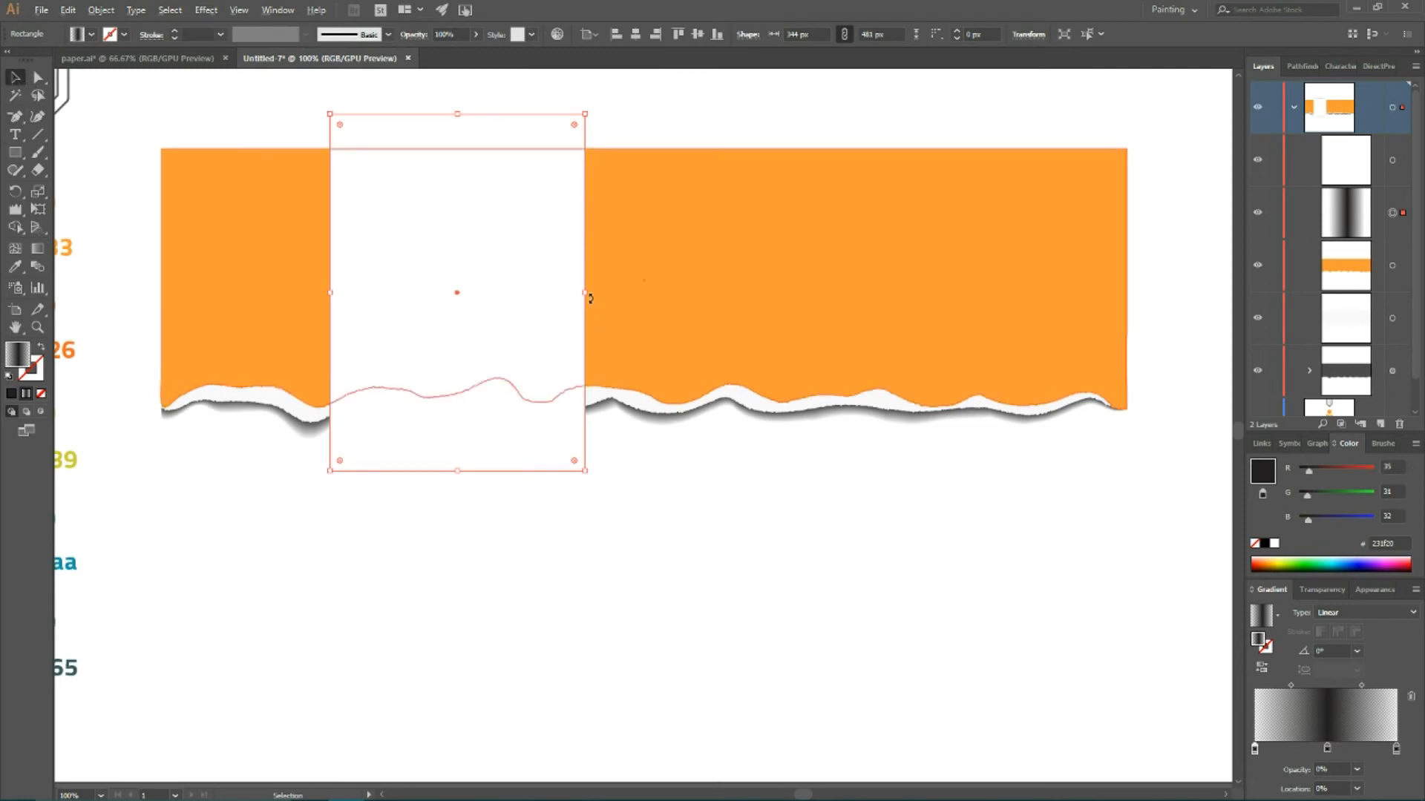
- Widen the gradient rectangle symmetrically so its shadow extends slightly beyond both sides of the white panel
drag(587, 293, 598, 292)
click(423, 558)
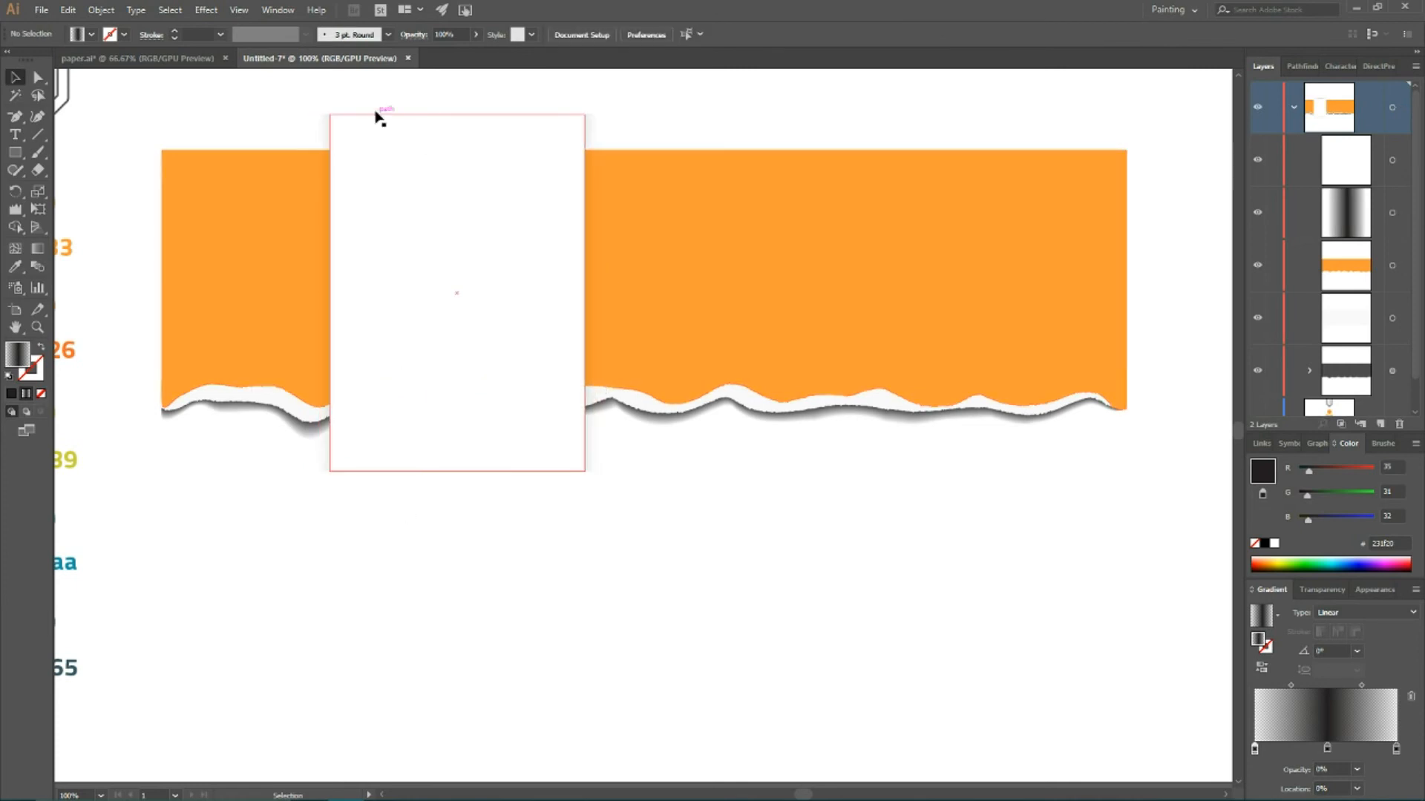
drag(241, 241, 236, 180)
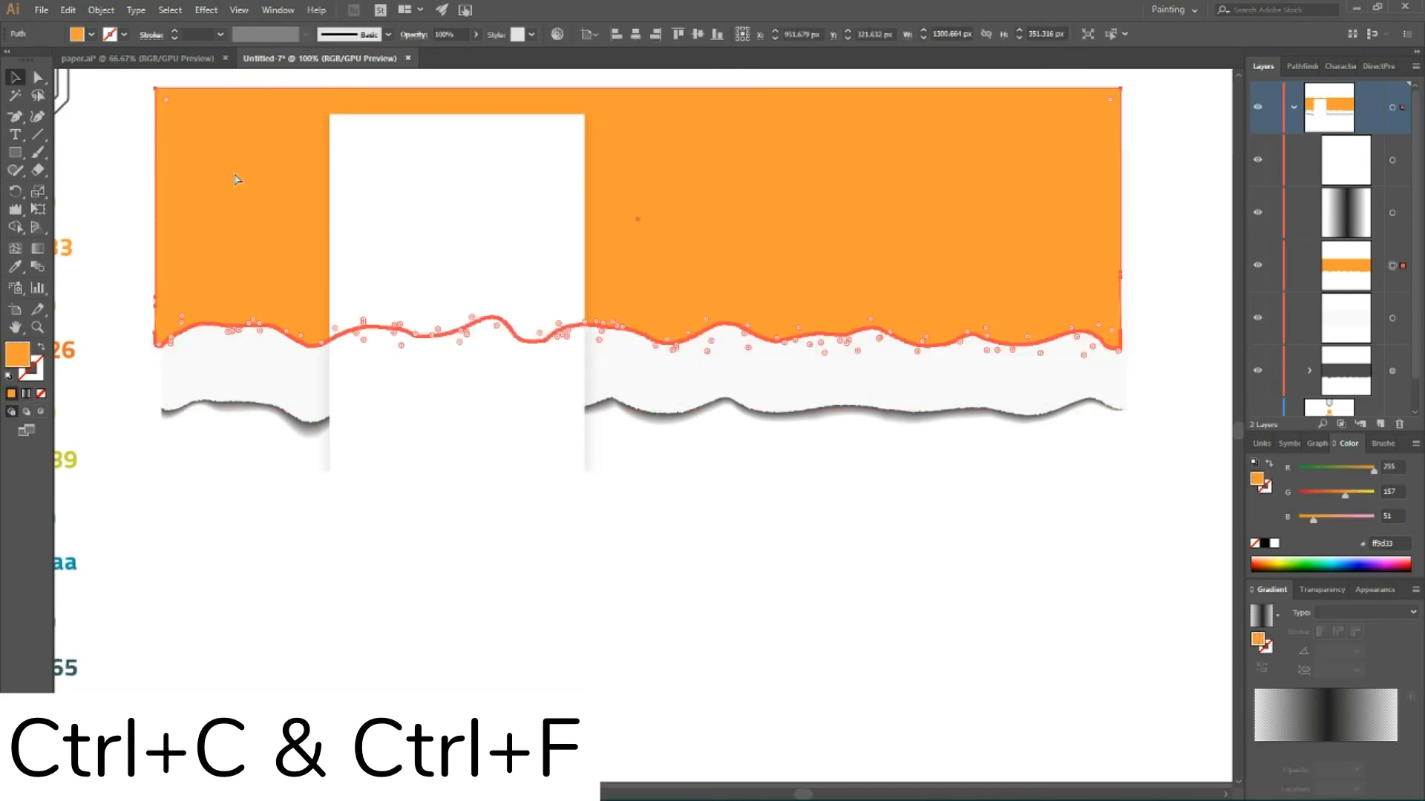
key(ctrl+z)
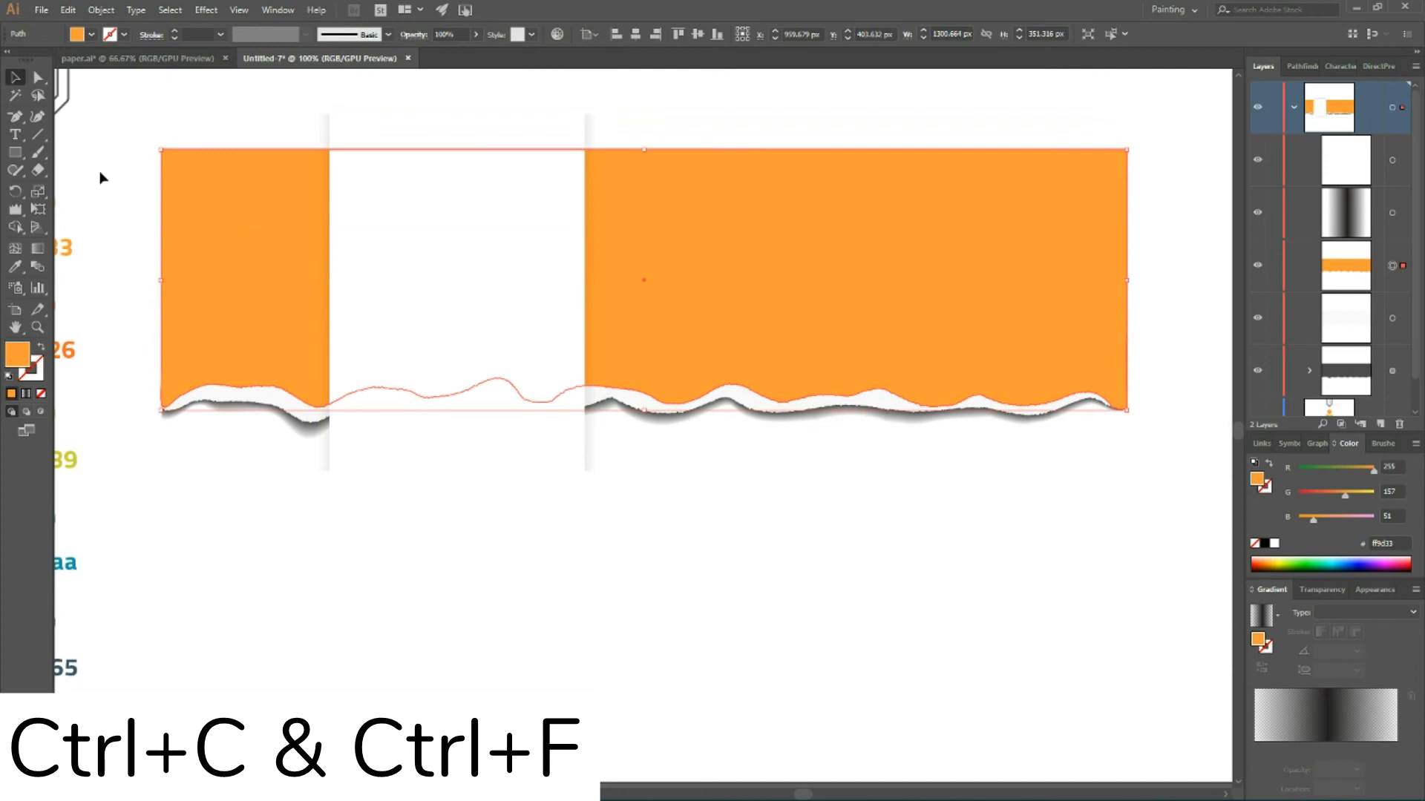
- Paste a copy of the orange torn shape in place and bring it to the front
key(a)
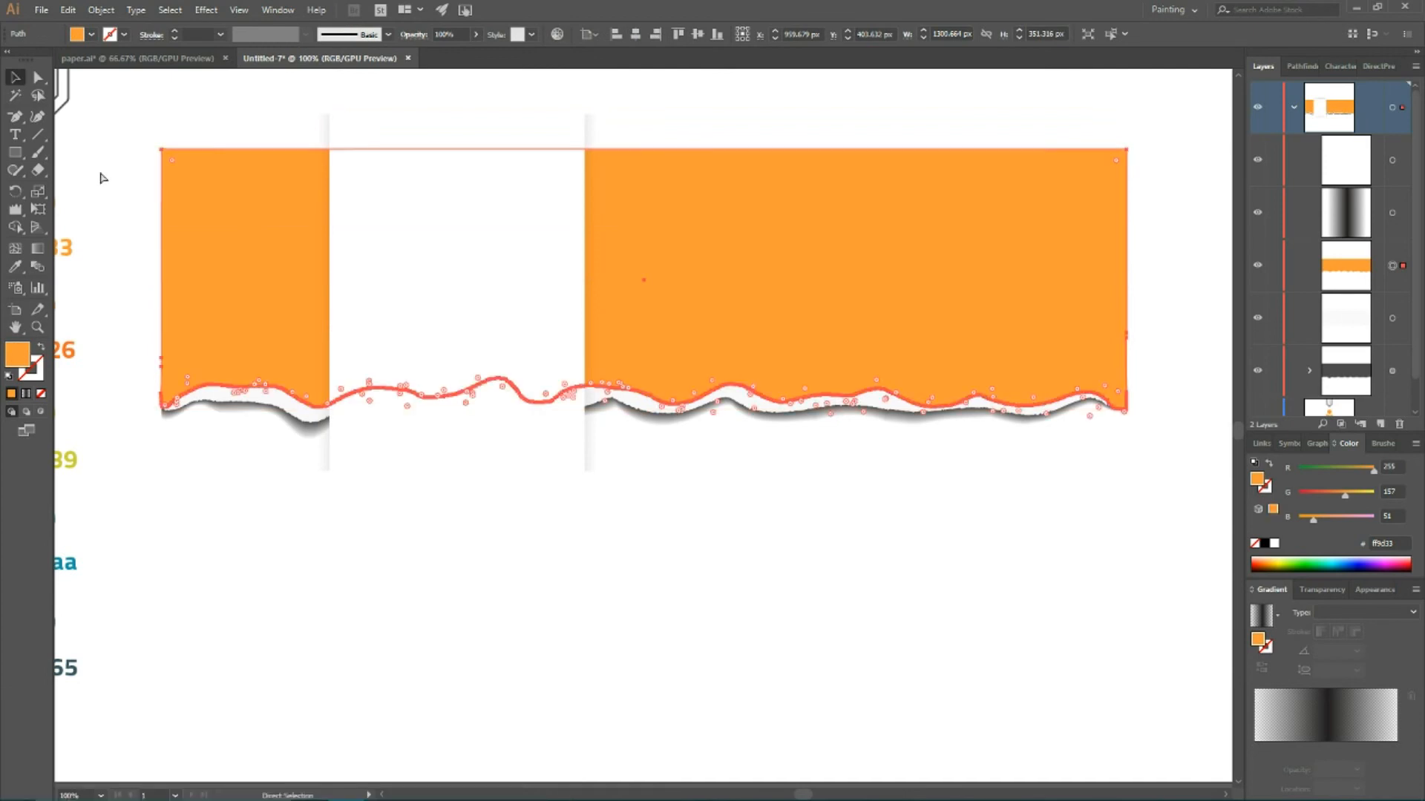
key(v)
key(ctrl+shift+bracketleft)
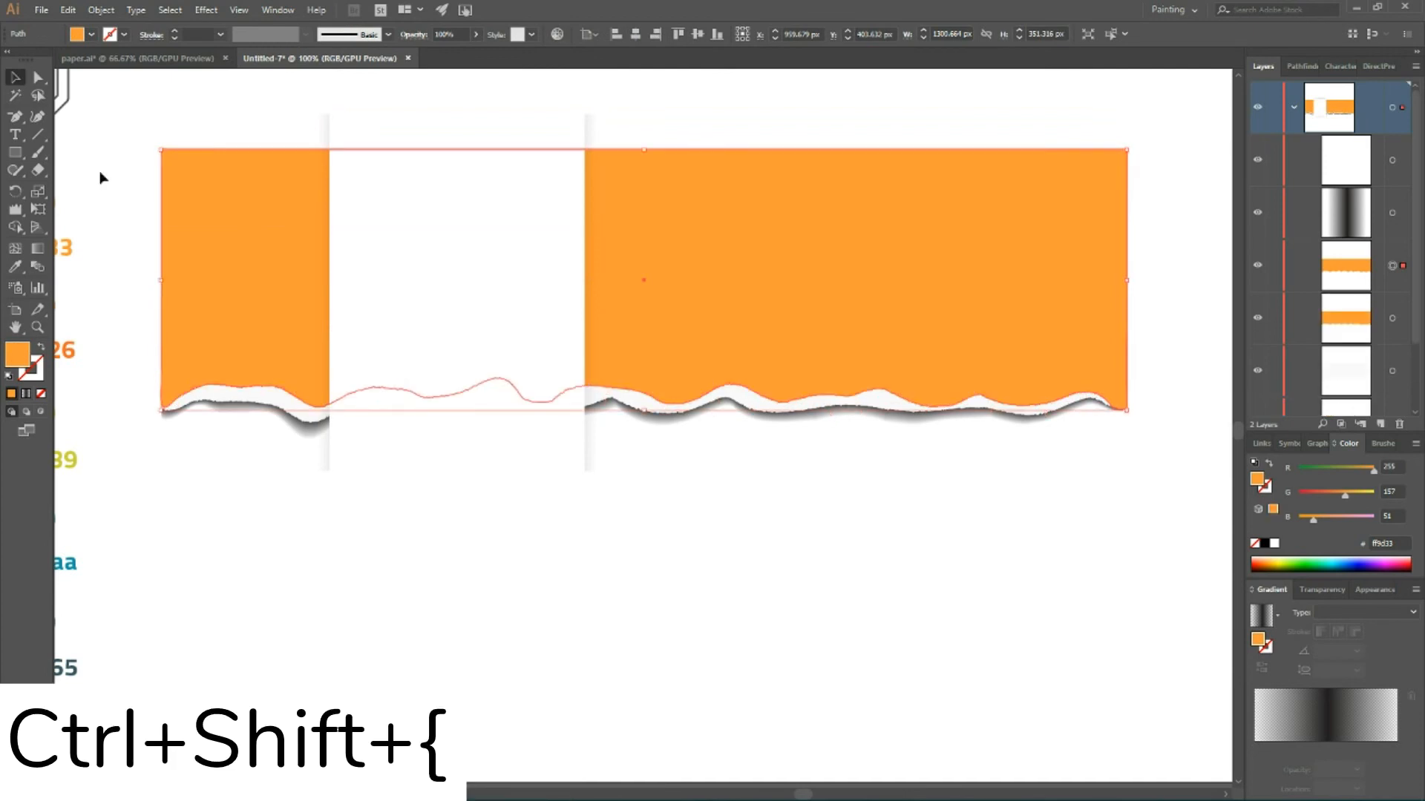
key(a)
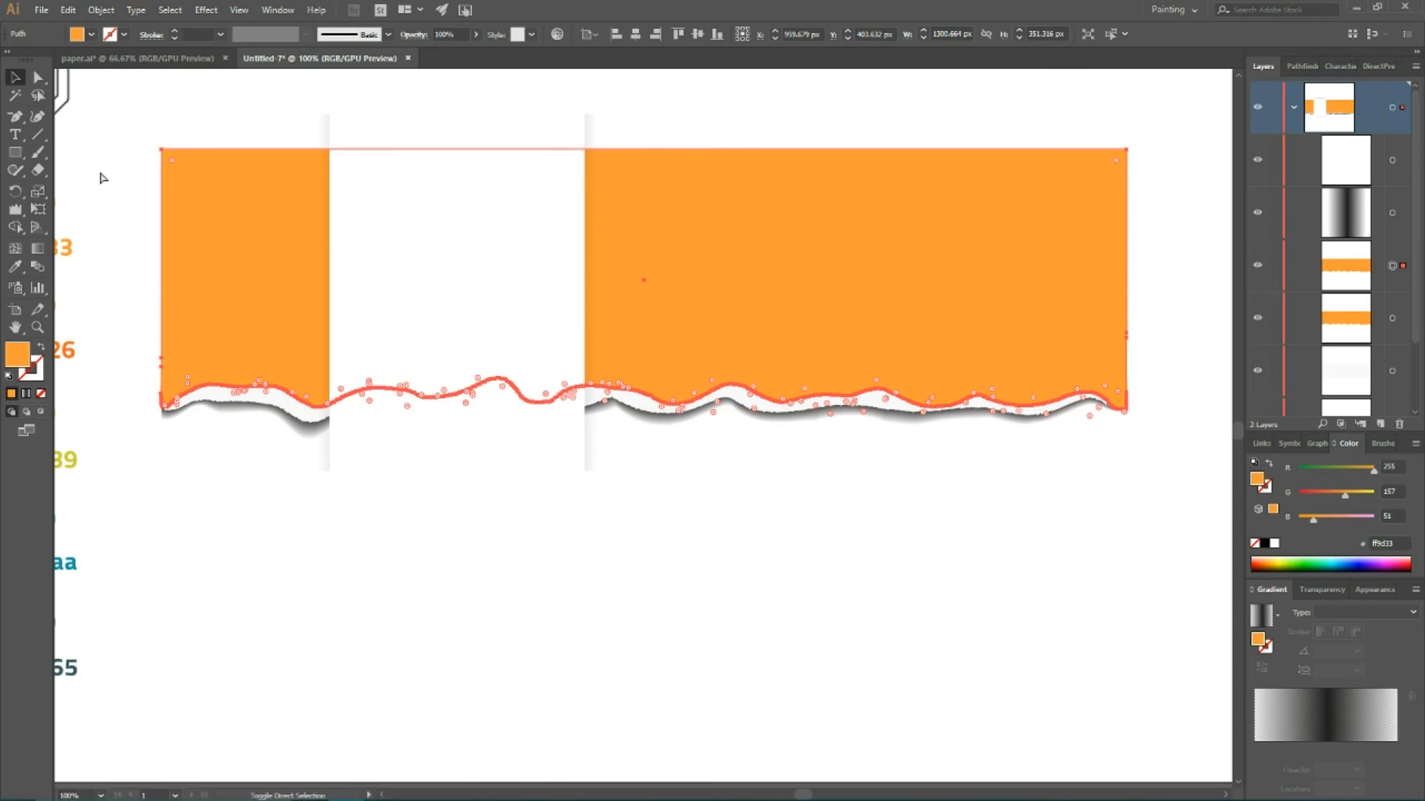
key(ctrl+shift+bracketright)
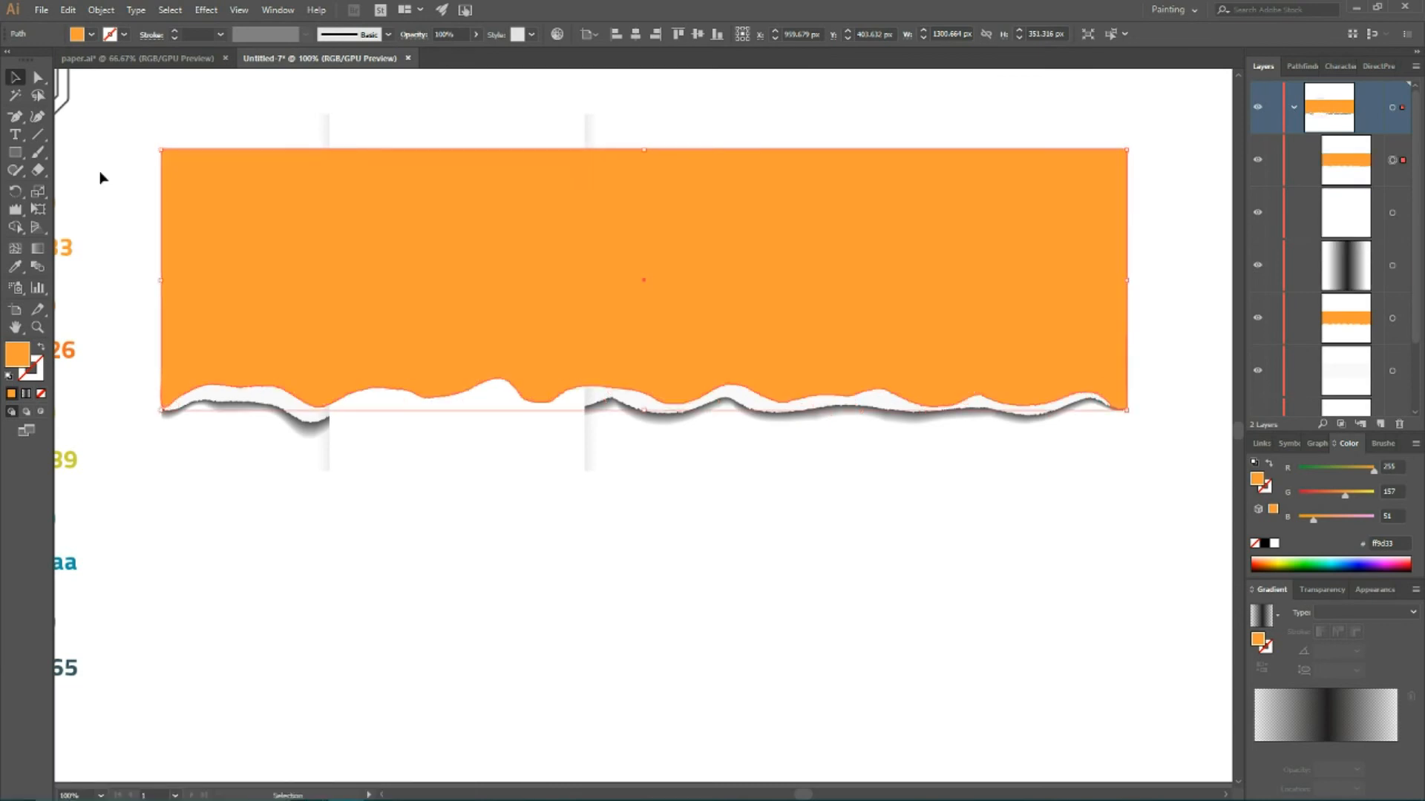
- Clip the white panel and its gradient shadow with a clipping mask made from the front orange copy
drag(287, 97, 649, 136)
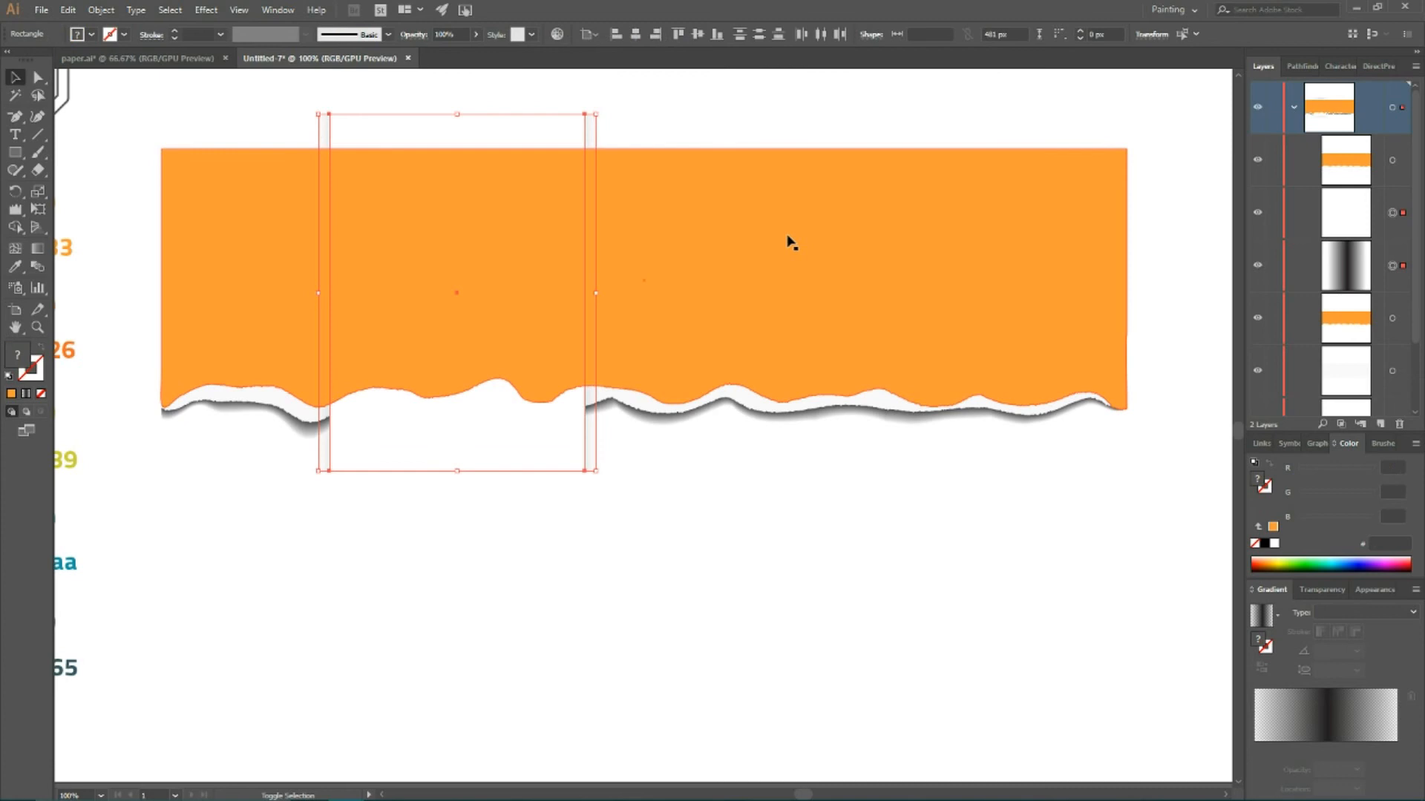
shift+click(763, 226)
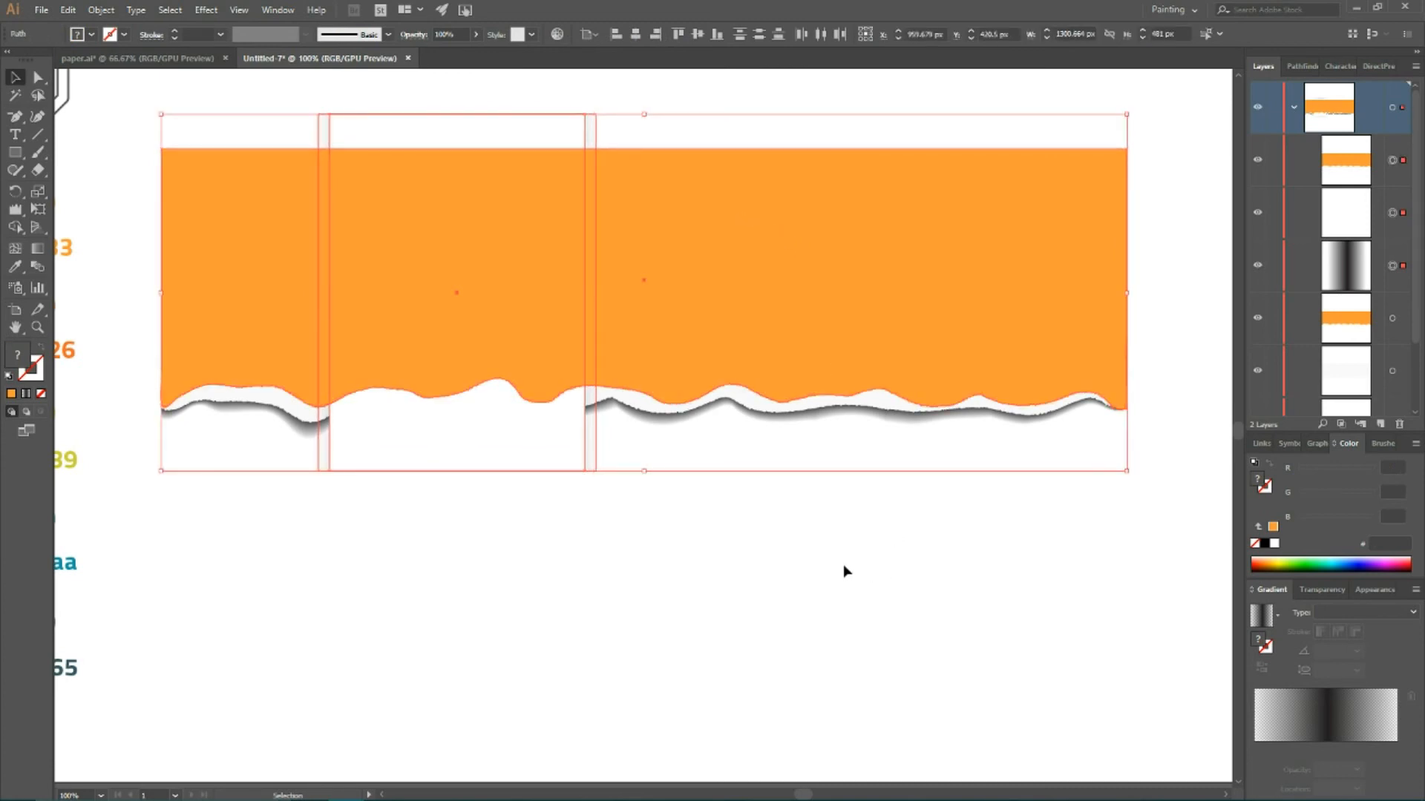
right_click(688, 272)
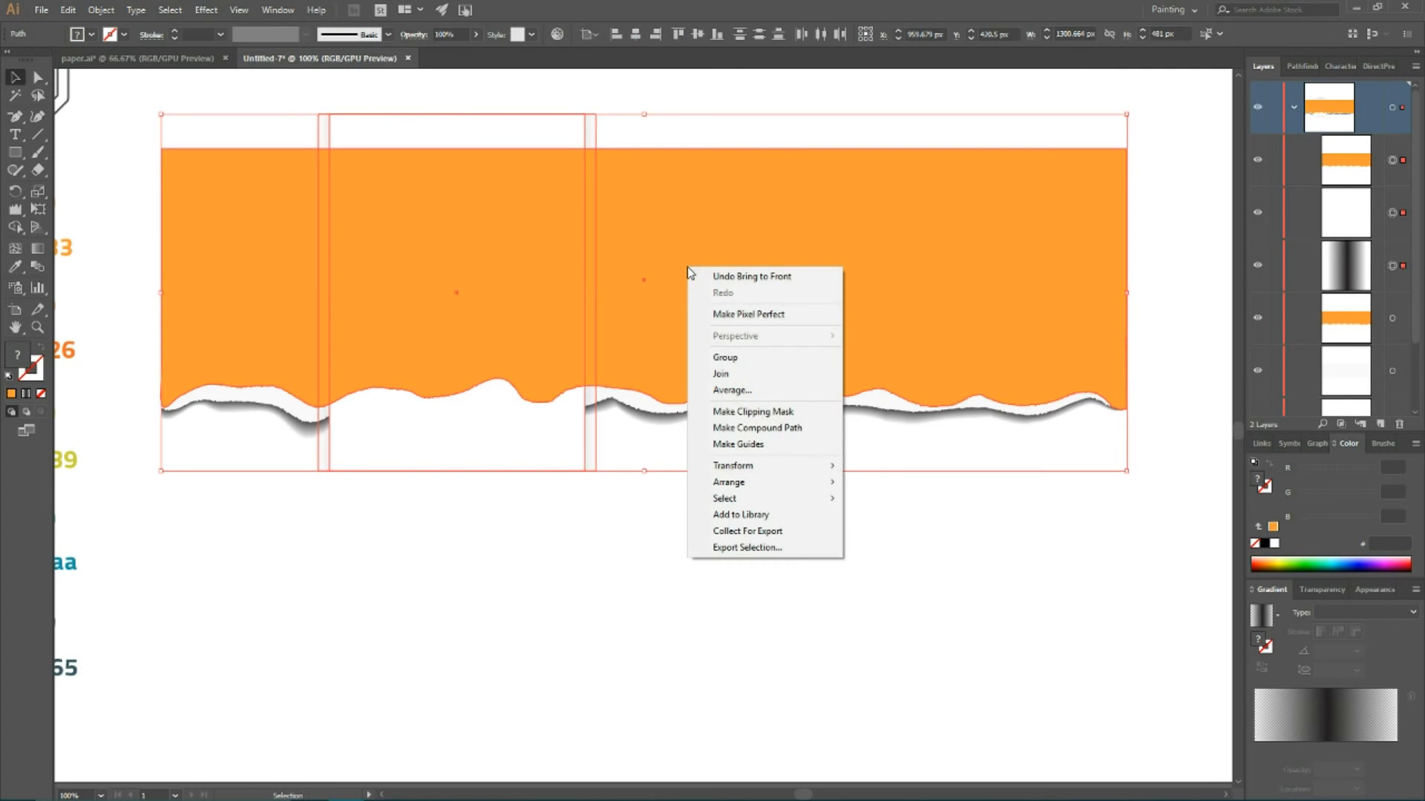
click(747, 412)
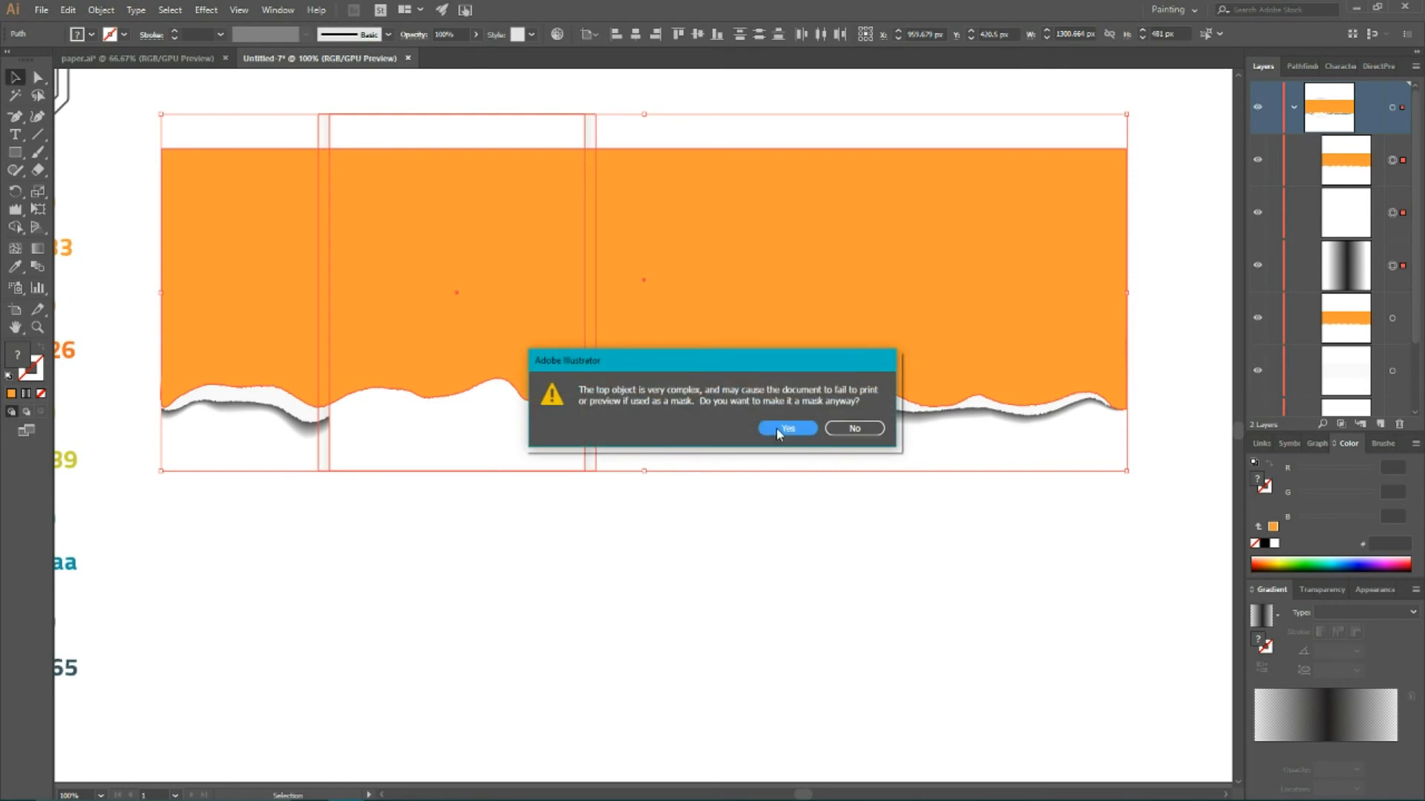
click(786, 428)
click(711, 486)
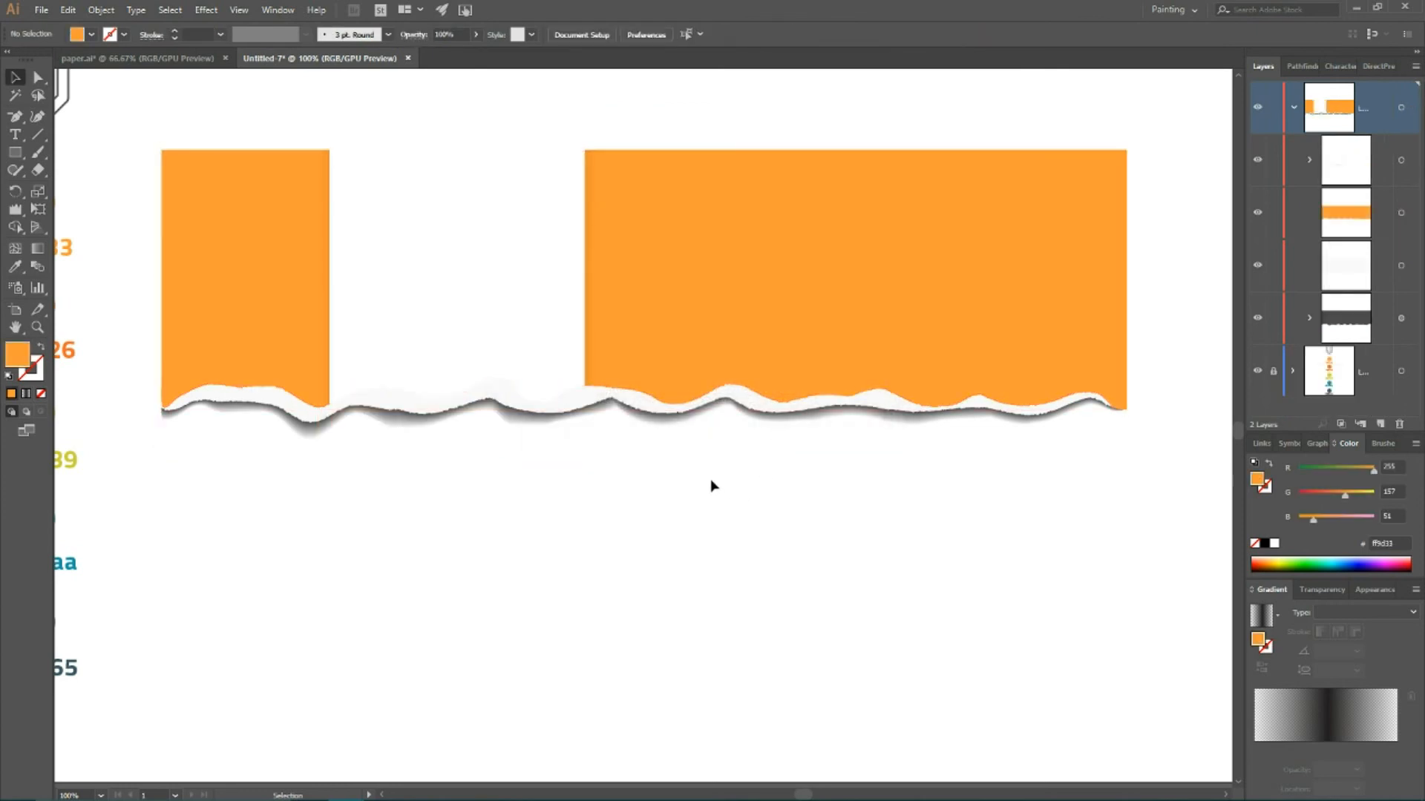
- Add a line of placeholder text to the white panel and enlarge it to about 50 pt
click(461, 316)
drag(15, 134, 126, 136)
click(426, 202)
key(ctrl)
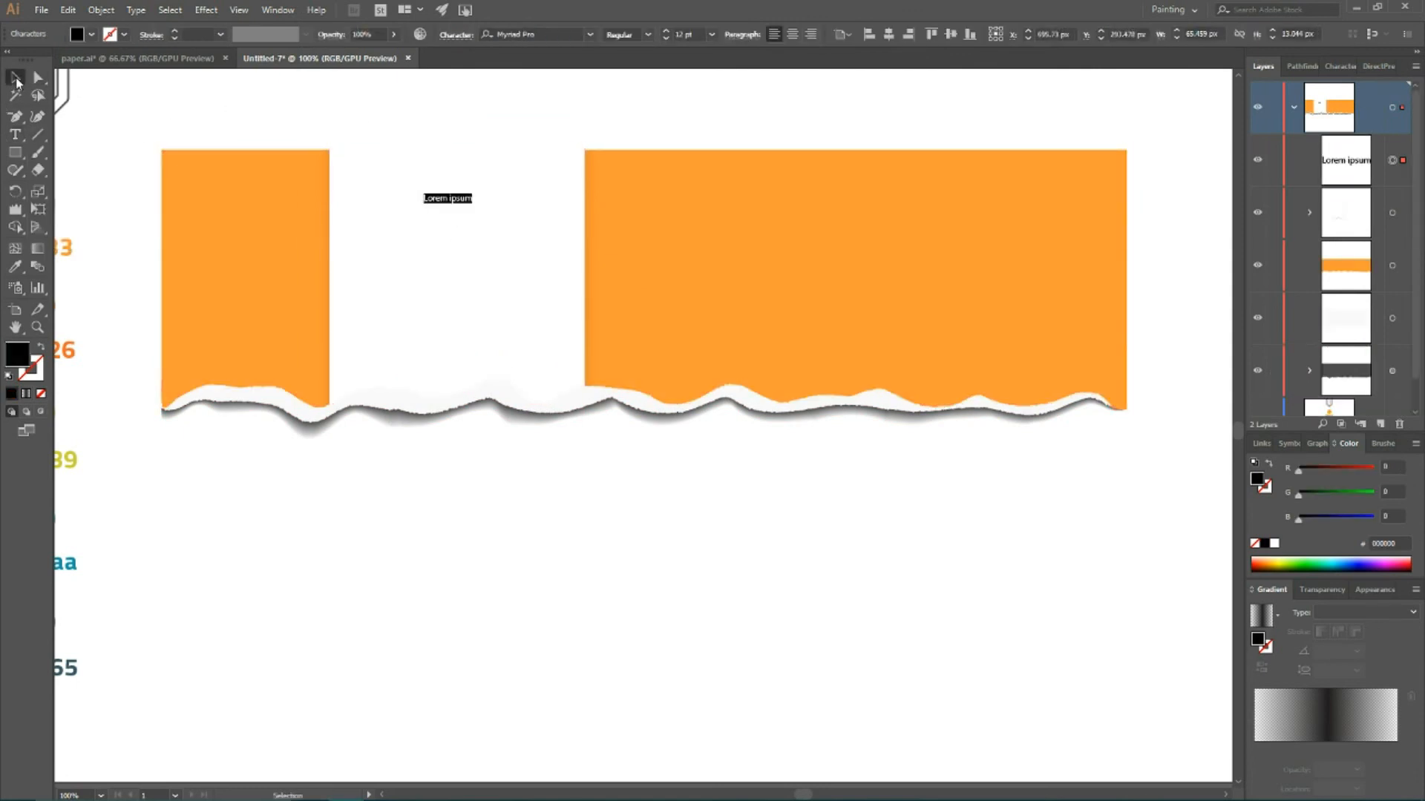
drag(465, 208, 568, 223)
- Set the placeholder text's font to Bebas Neue Bold
click(530, 34)
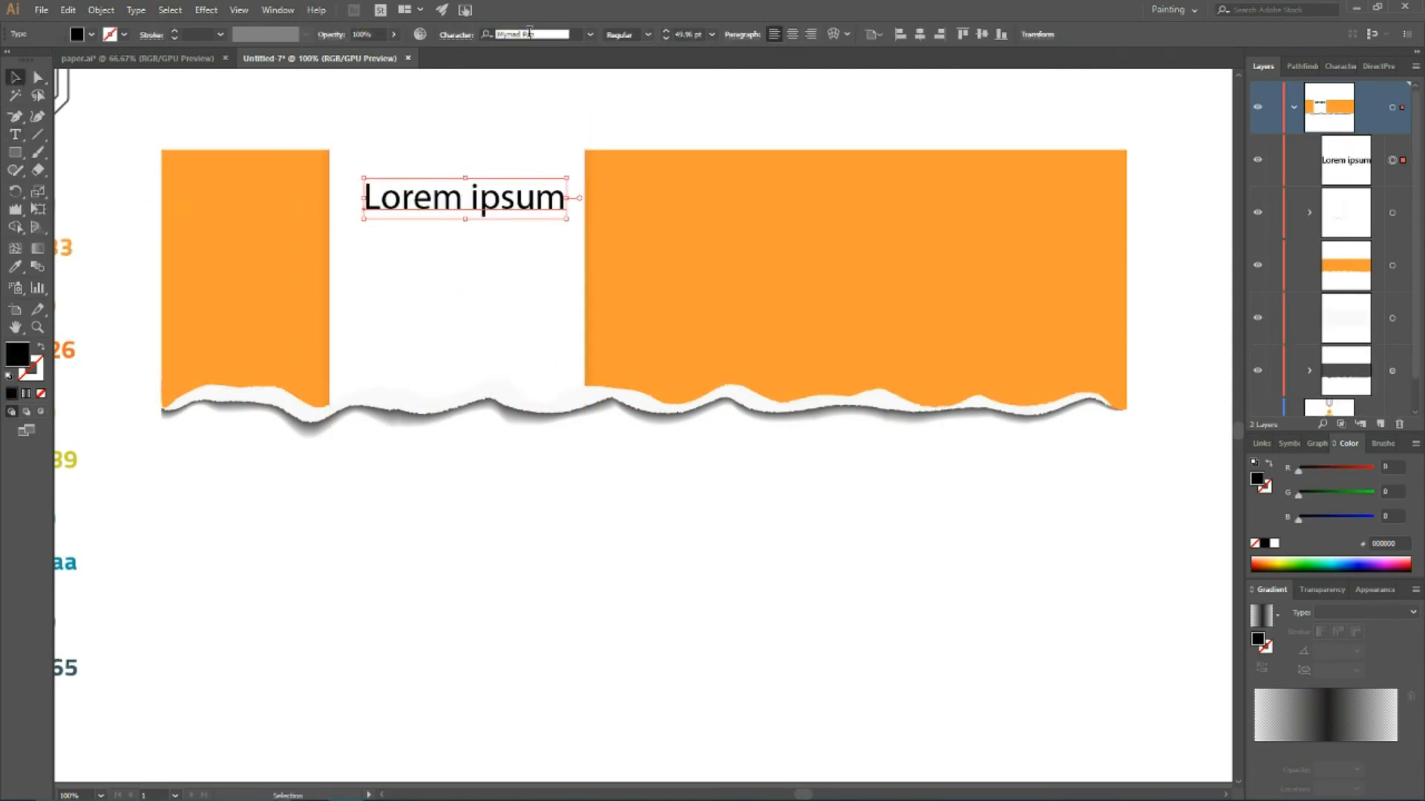
key(BackSpace)
text(beb)
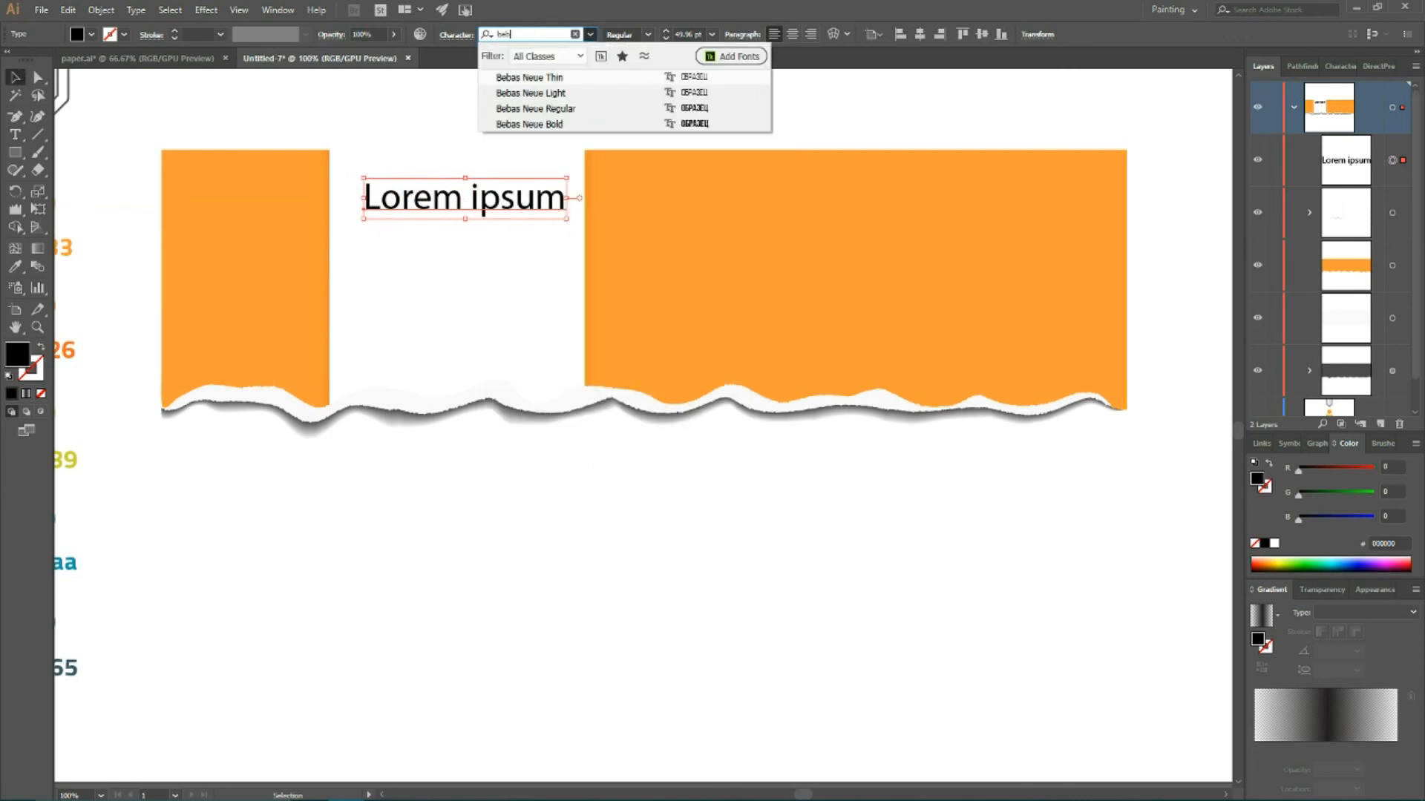
text(as)
click(531, 124)
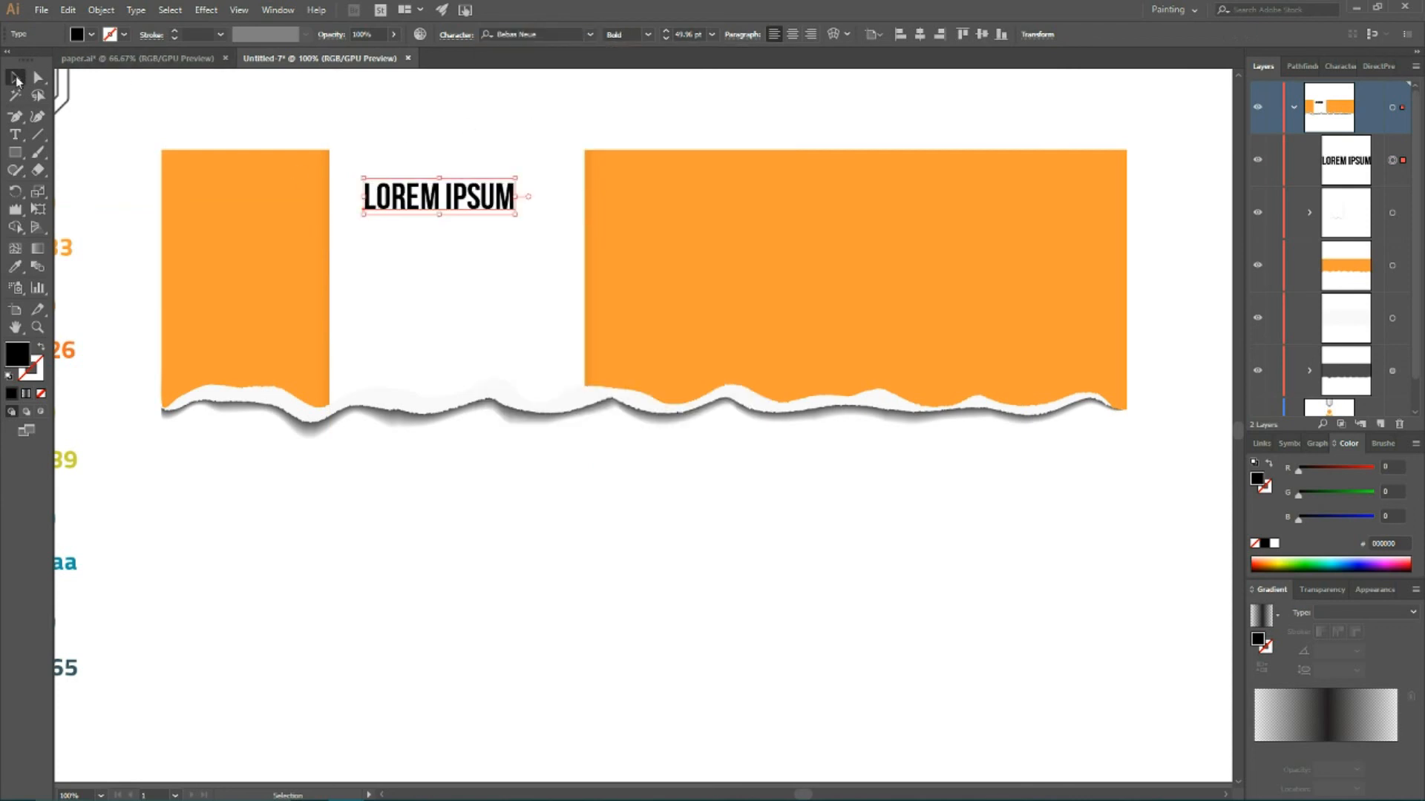
- Replace the placeholder text with OPTION, enlarged and placed in the upper part of the white panel
drag(454, 201, 470, 205)
double_click(470, 208)
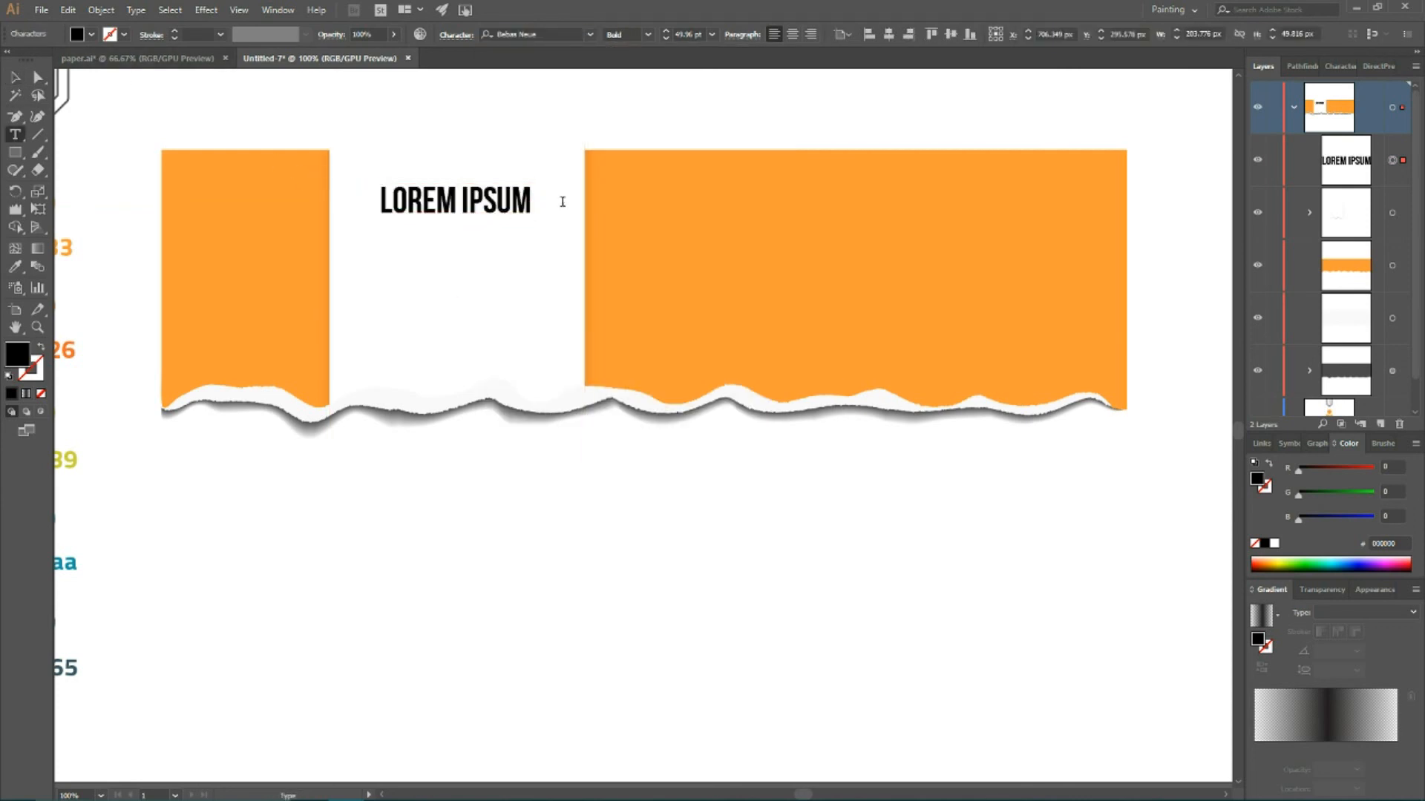
key(ctrl+a)
key(BackSpace)
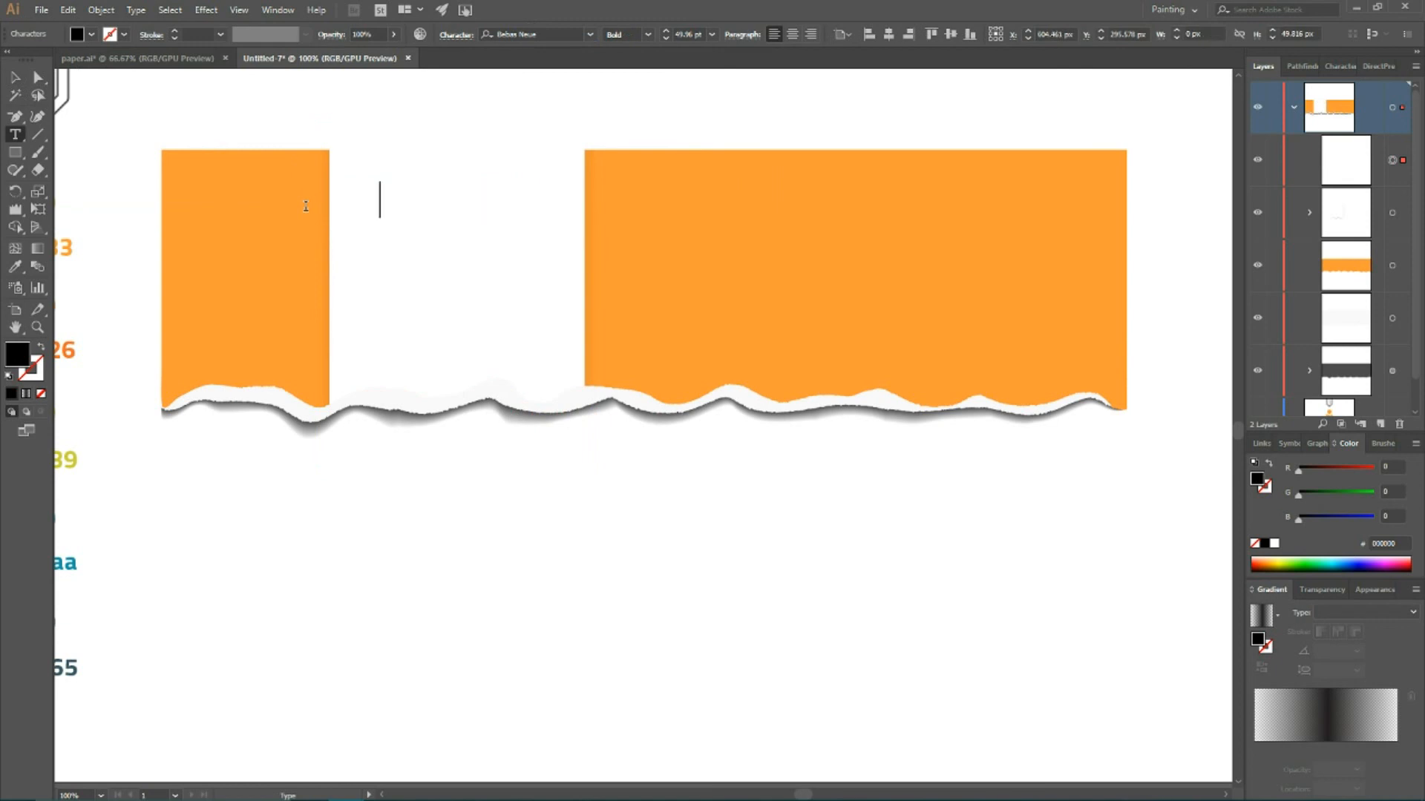
text(OPTION)
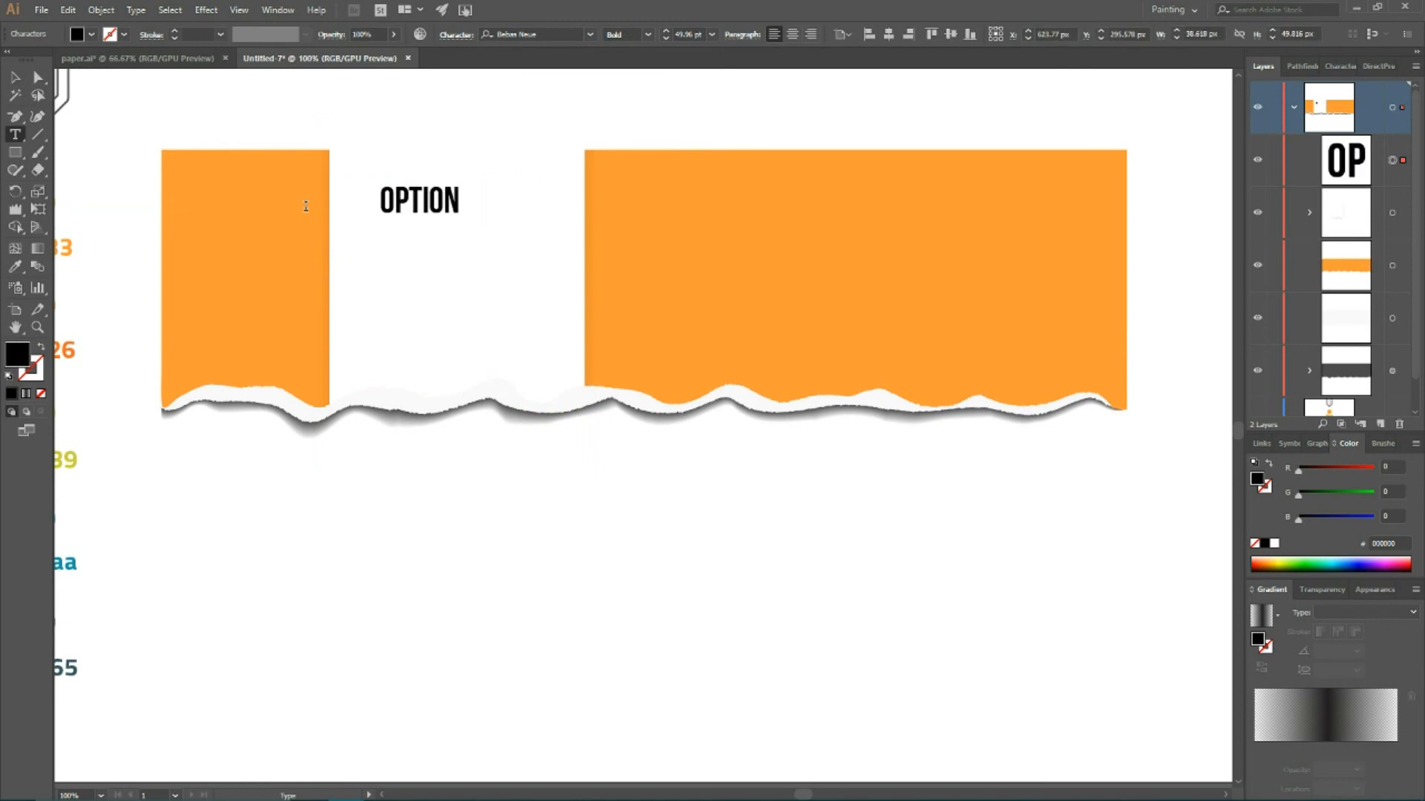
click(12, 80)
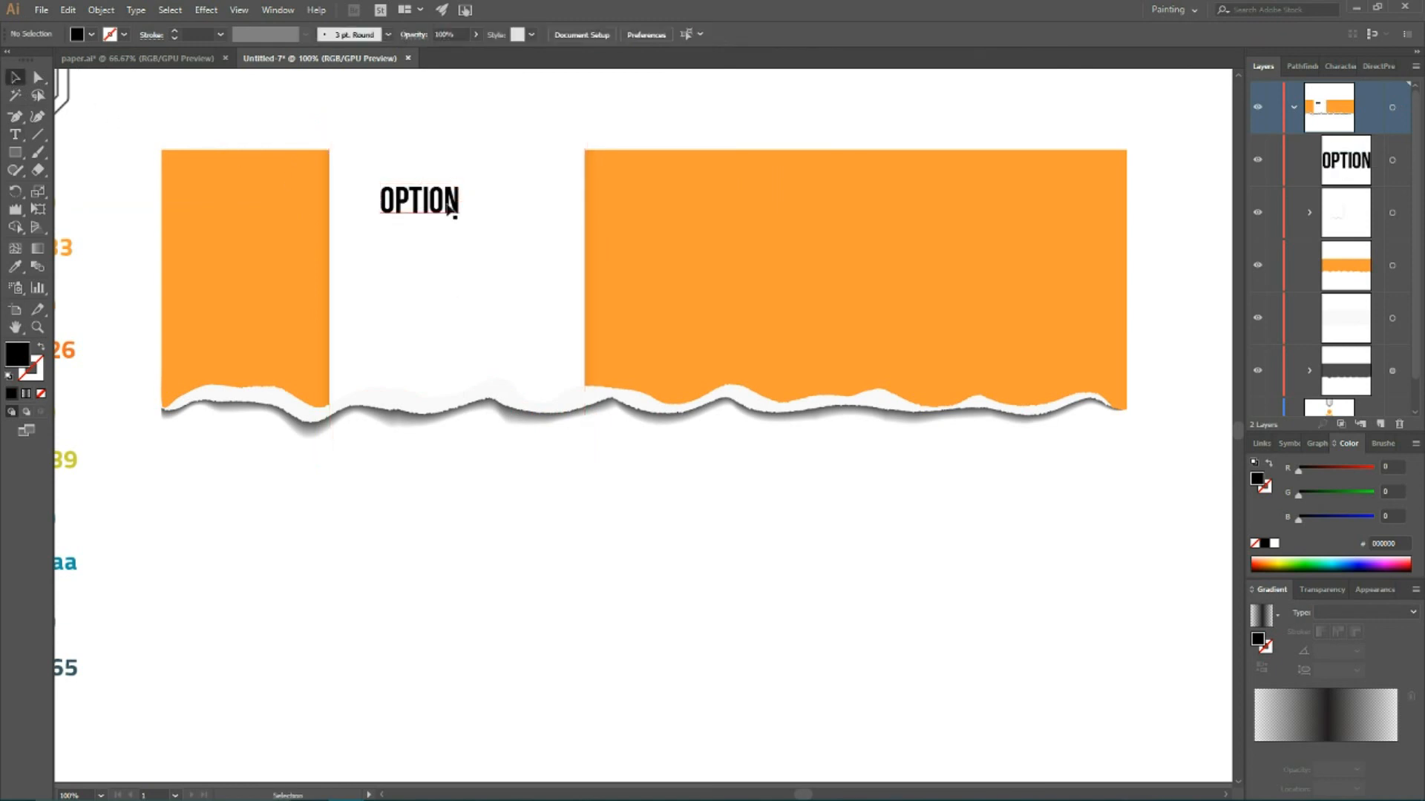
drag(461, 219, 516, 267)
drag(468, 215, 480, 198)
- Duplicate the OPTION text below itself, change the copy to 01 and position it under OPTION
drag(479, 198, 480, 283)
double_click(482, 281)
key(ctrl+a)
key(BackSpace)
text(01)
key(Escape)
drag(437, 316, 479, 293)
- Shrink OPTION to about the width of the 01 and move it down just above the number
click(523, 182)
drag(523, 165, 506, 173)
drag(472, 198, 476, 217)
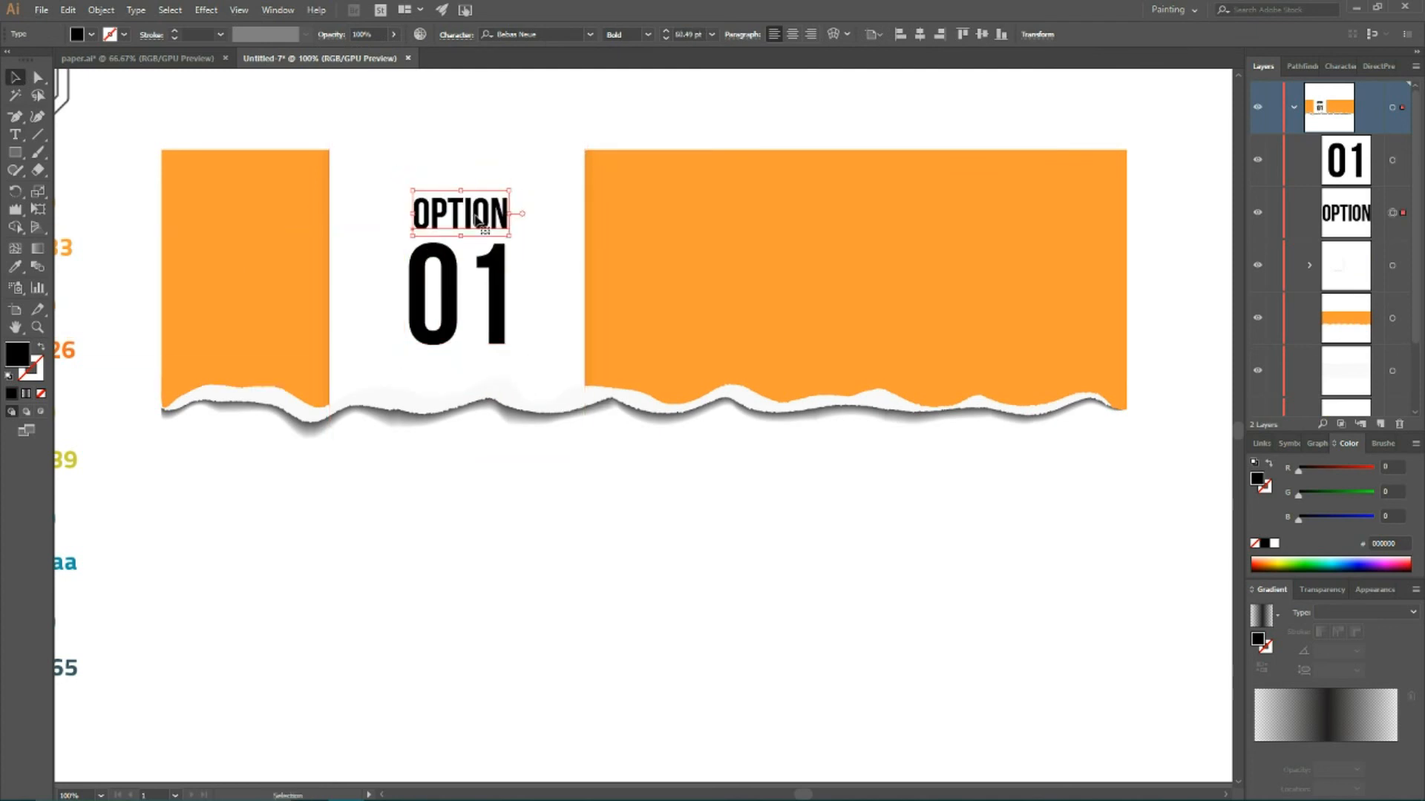
- Sample the banner's orange for both OPTION and 01, and darken their fill to #f4891e
shift+click(491, 256)
click(11, 267)
click(249, 282)
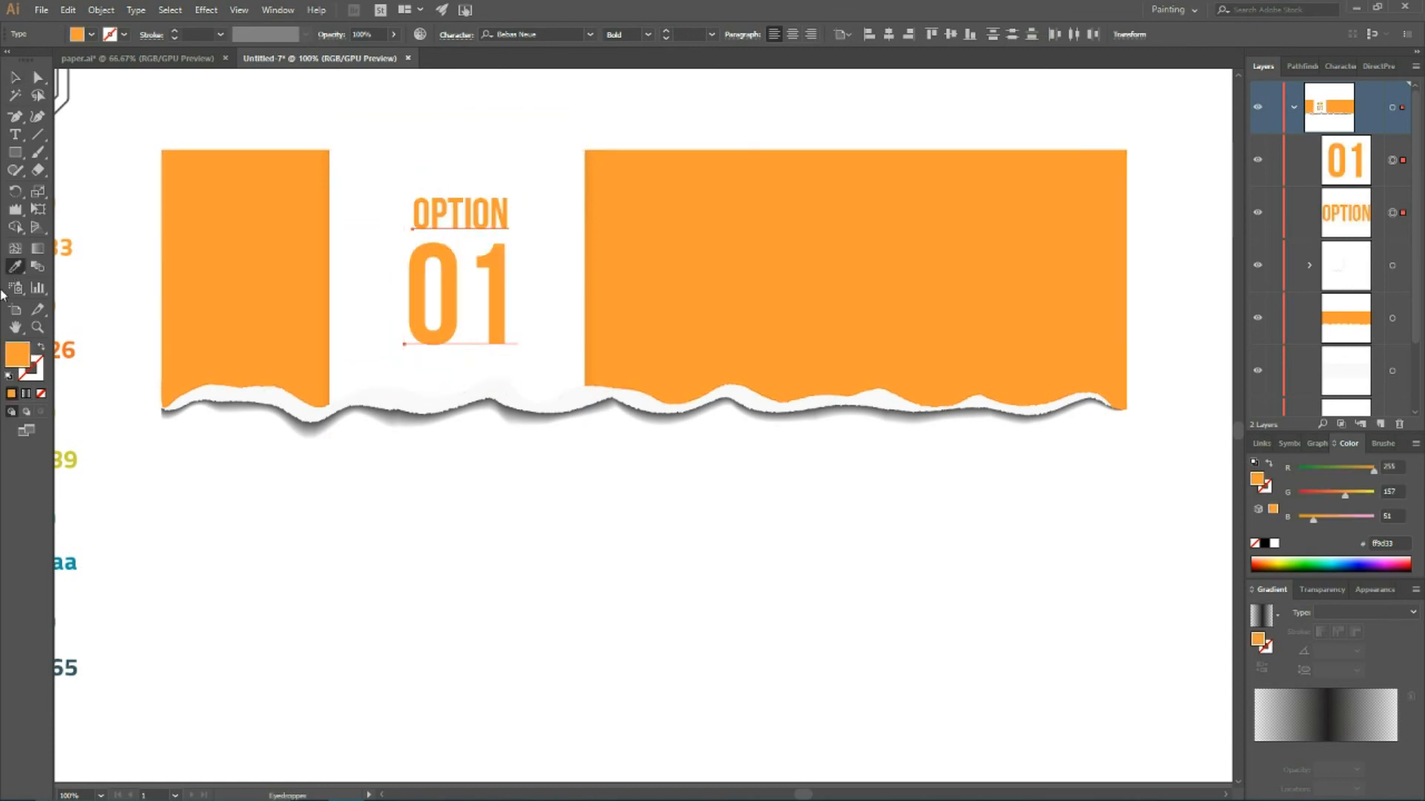
double_click(17, 354)
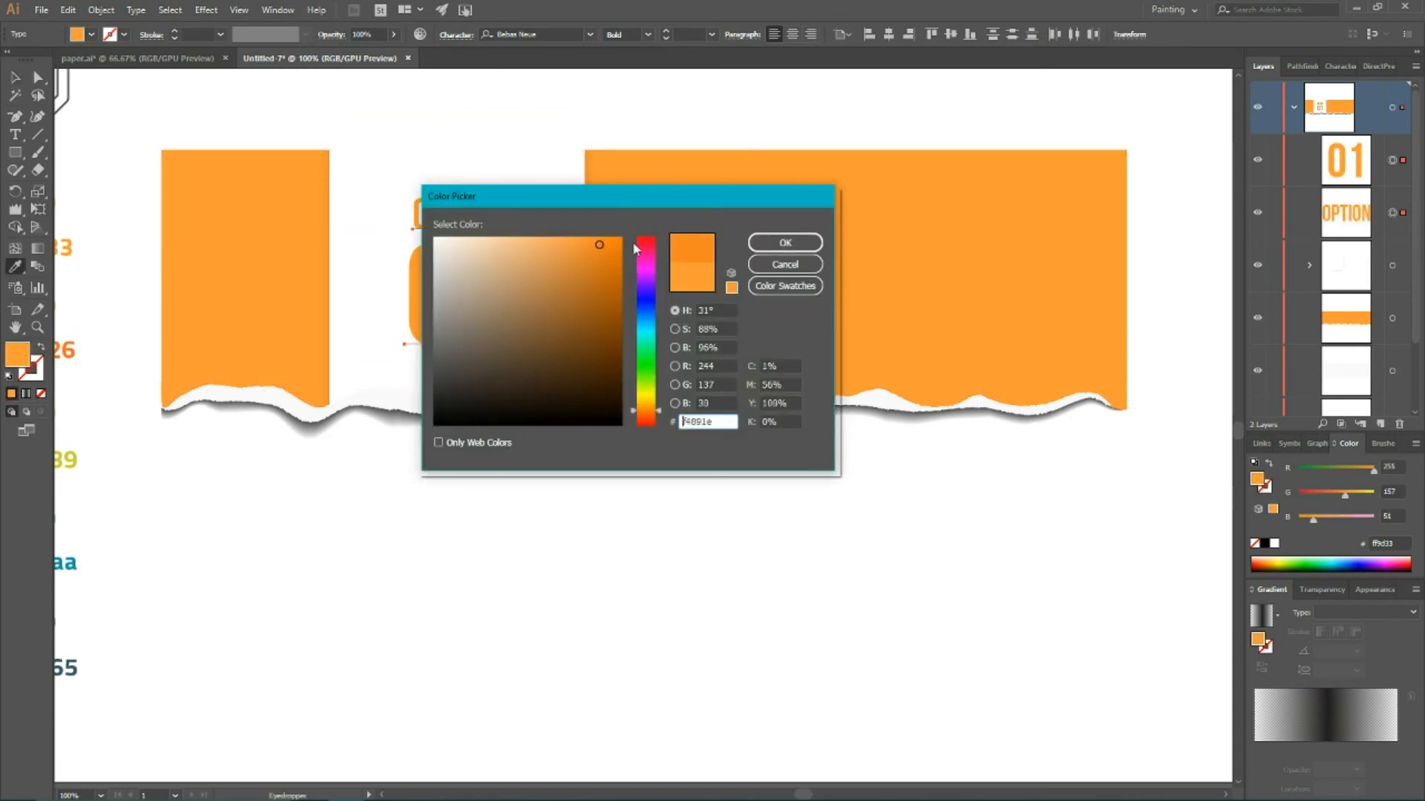
click(765, 241)
- Group all parts of the banner and place the group in the upper part of the artboard
click(14, 78)
drag(137, 124, 1277, 447)
right_click(327, 274)
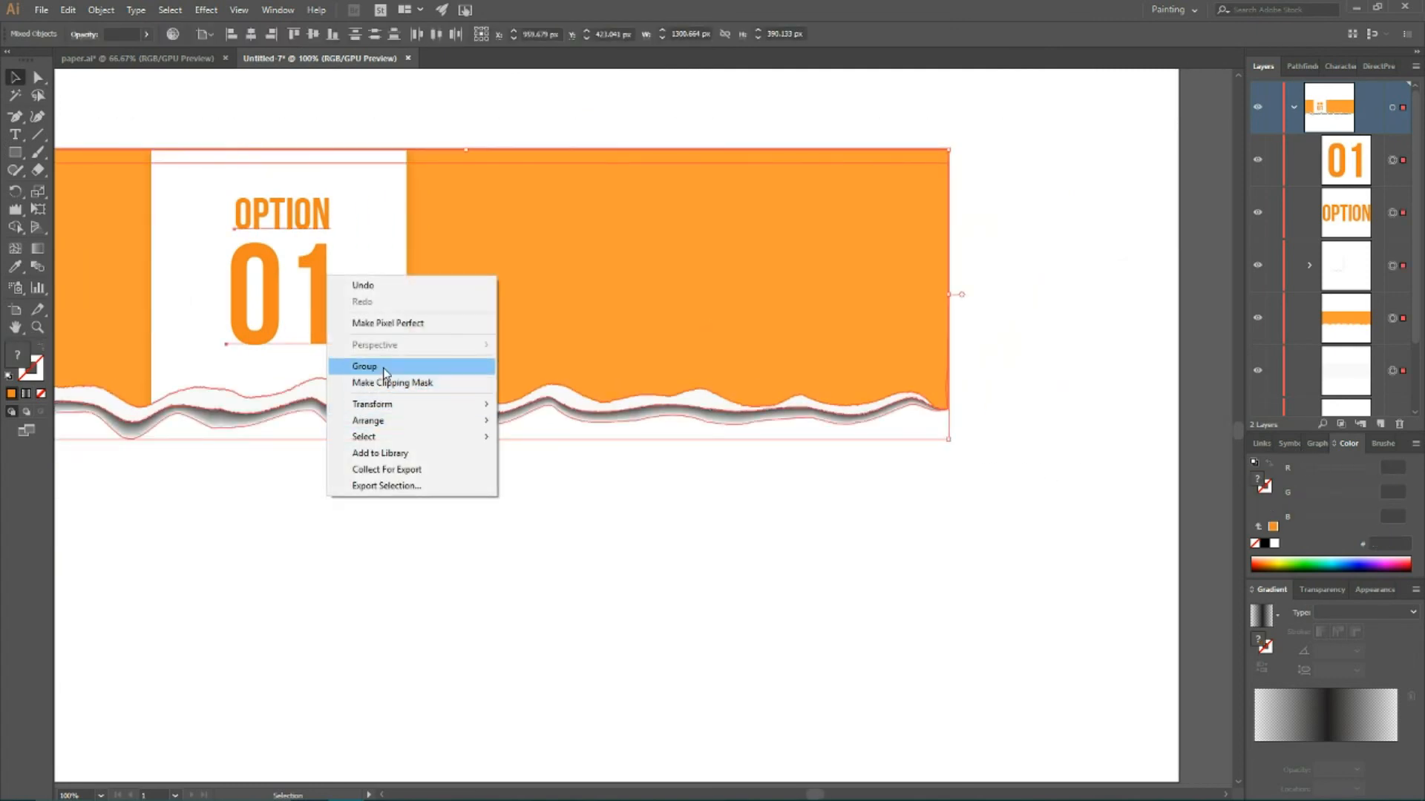
click(420, 366)
key(ctrl+minus)
key(ctrl+minus)
drag(692, 401, 698, 365)
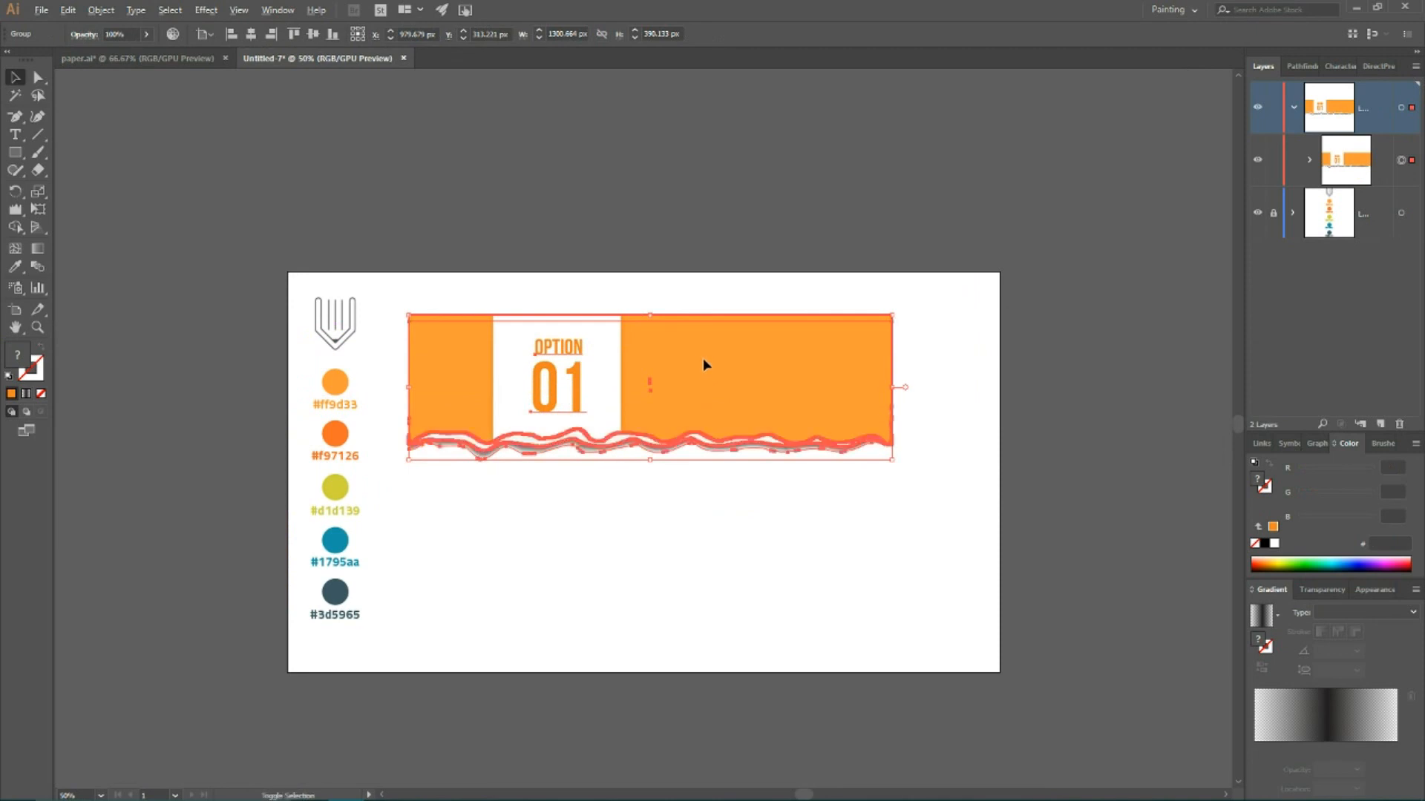
- Copy the banner group straight down by about 343 px and repeat the copy for a third banner
drag(698, 365, 698, 488)
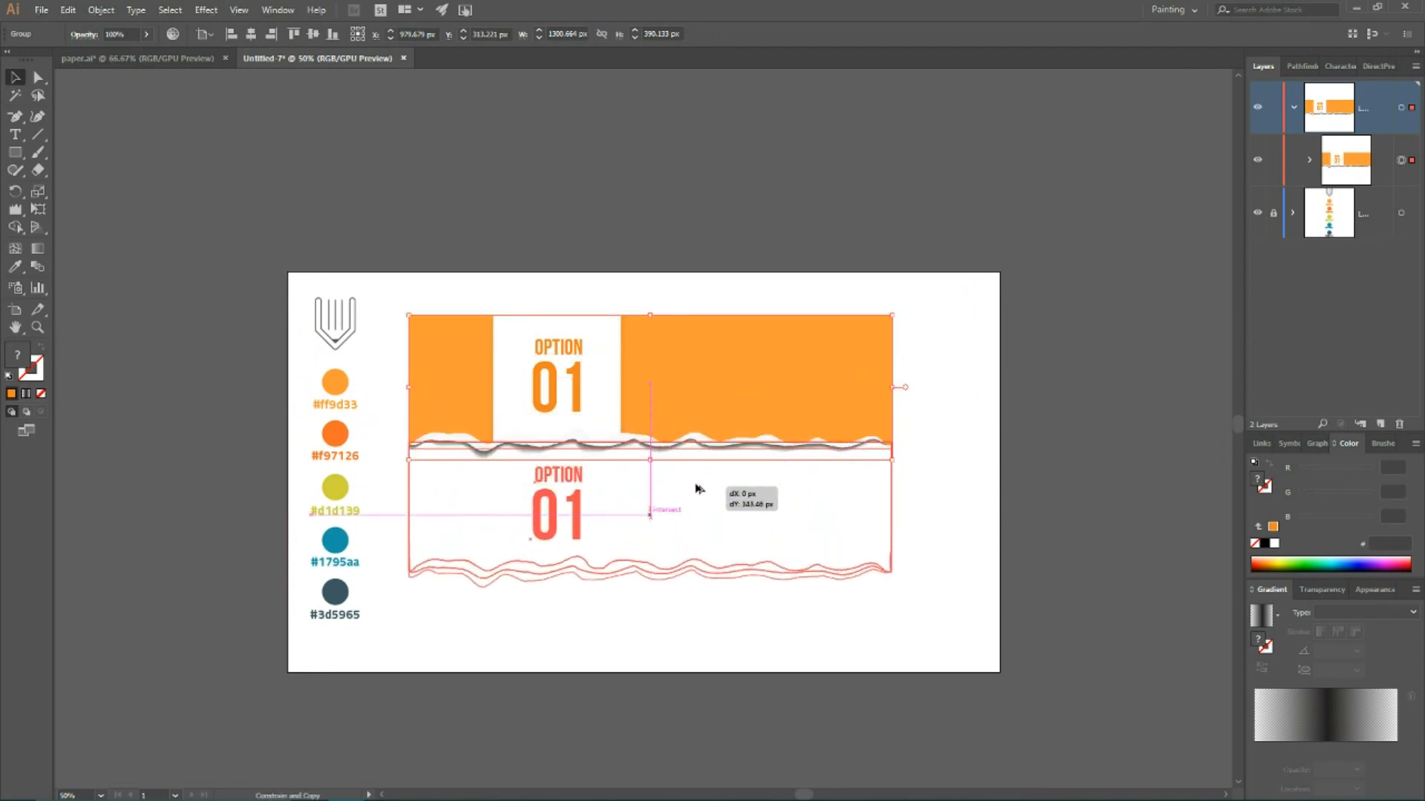
drag(698, 488, 698, 488)
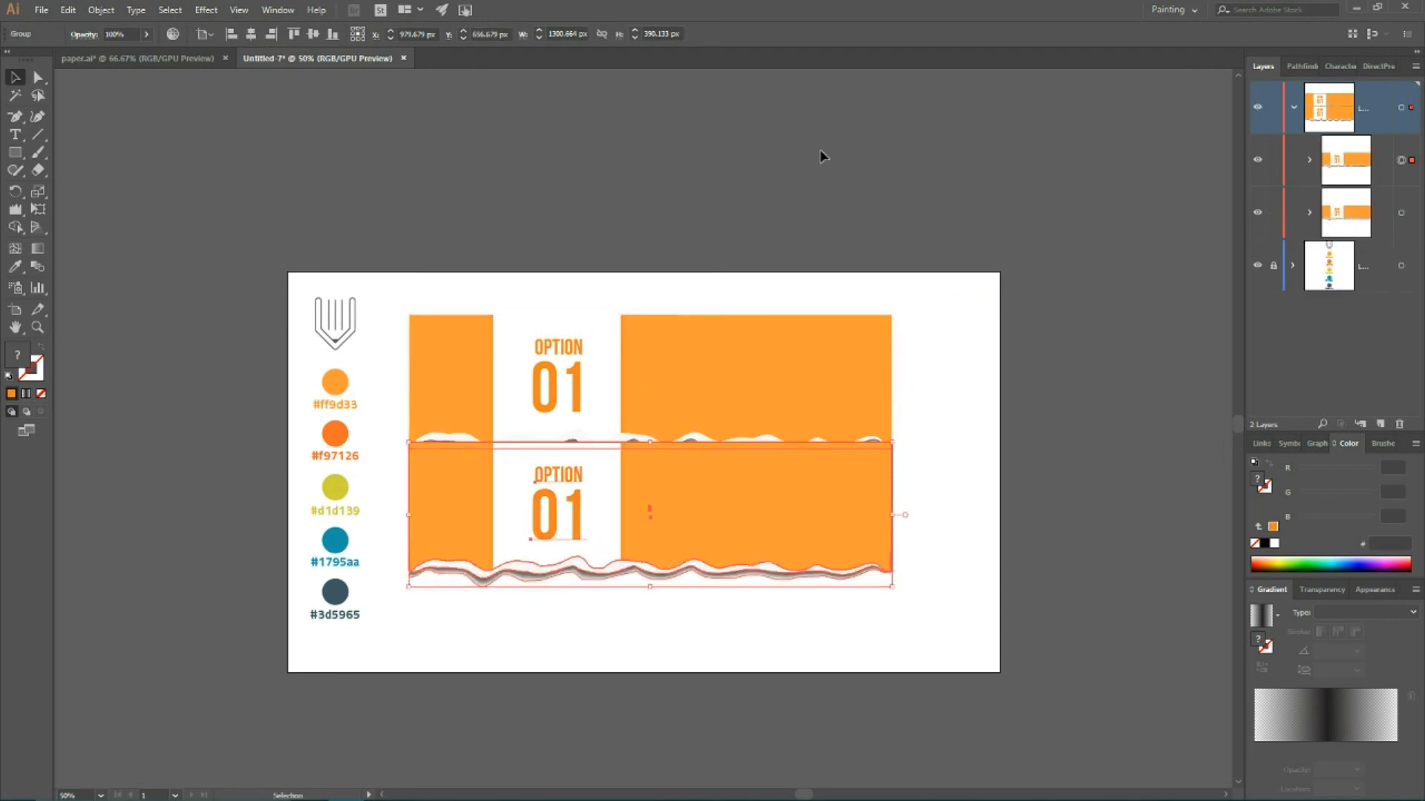
key(ctrl+d)
- Select all three banners and move them together about 138 px up and 30 px right
shift+click(696, 619)
shift+click(673, 620)
shift+click(690, 517)
shift+click(703, 407)
drag(722, 402, 733, 351)
click(972, 430)
- Send the middle banner to the back and the lowest banner behind it, so each torn edge overlaps the banner below
click(689, 438)
key(a)
click(687, 437)
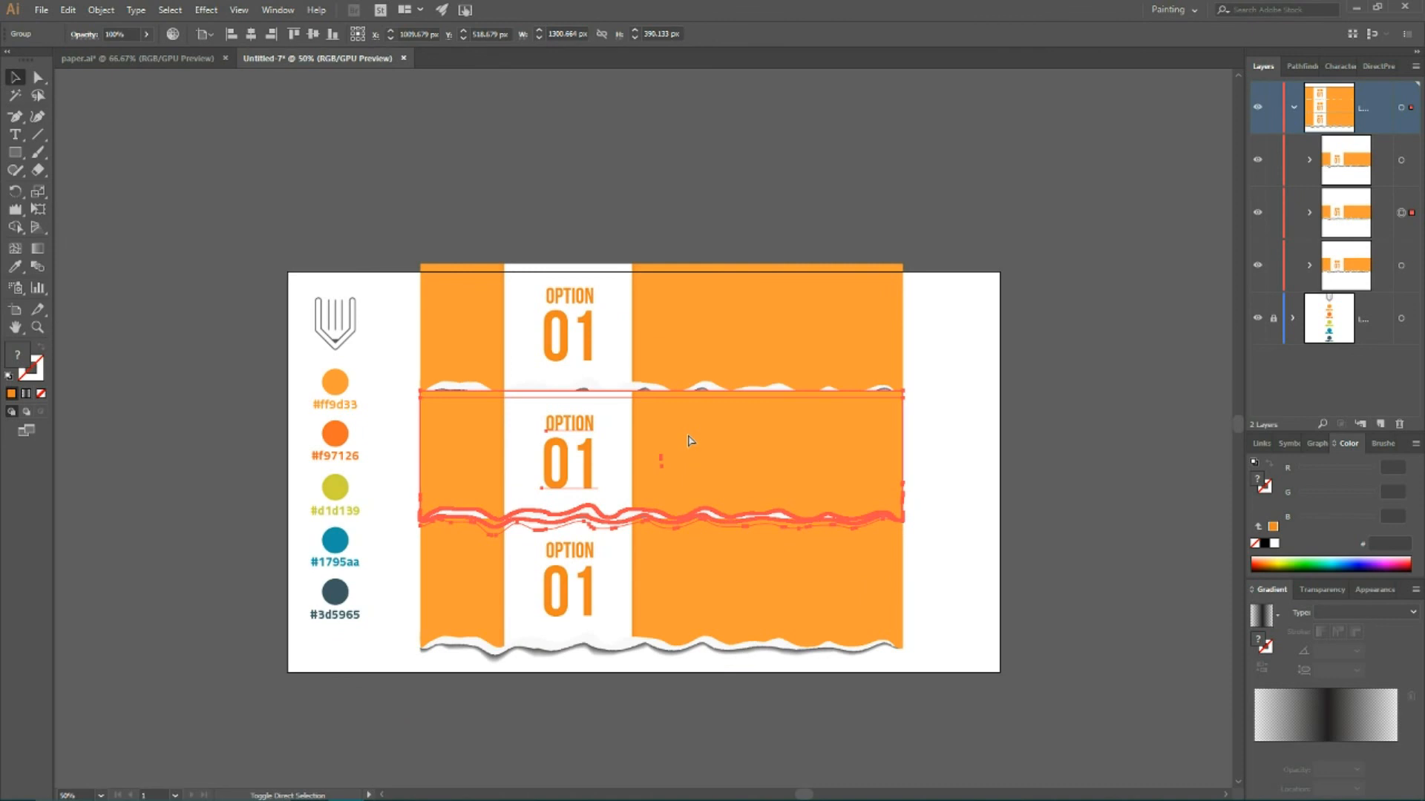
key(ctrl+shift+bracketleft)
click(962, 553)
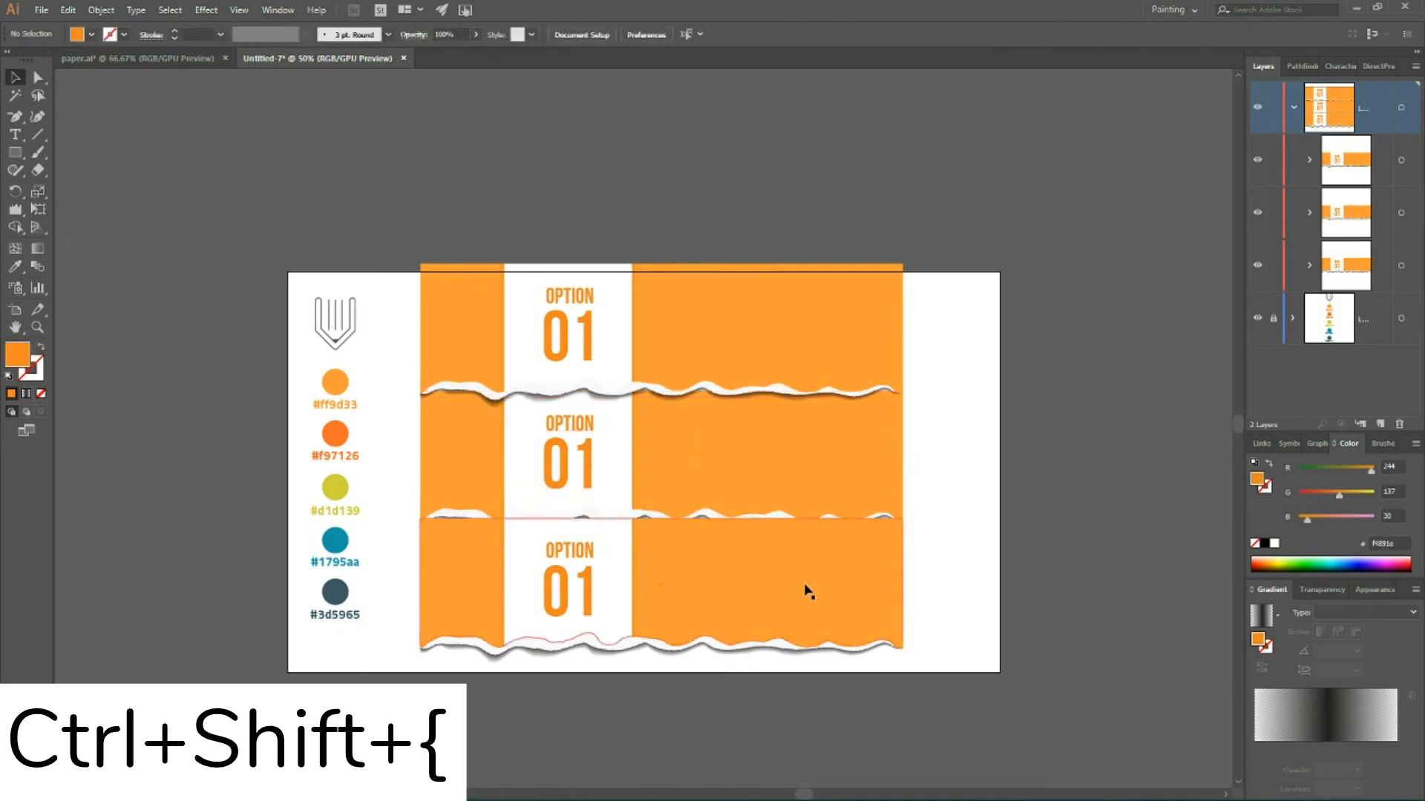
click(808, 591)
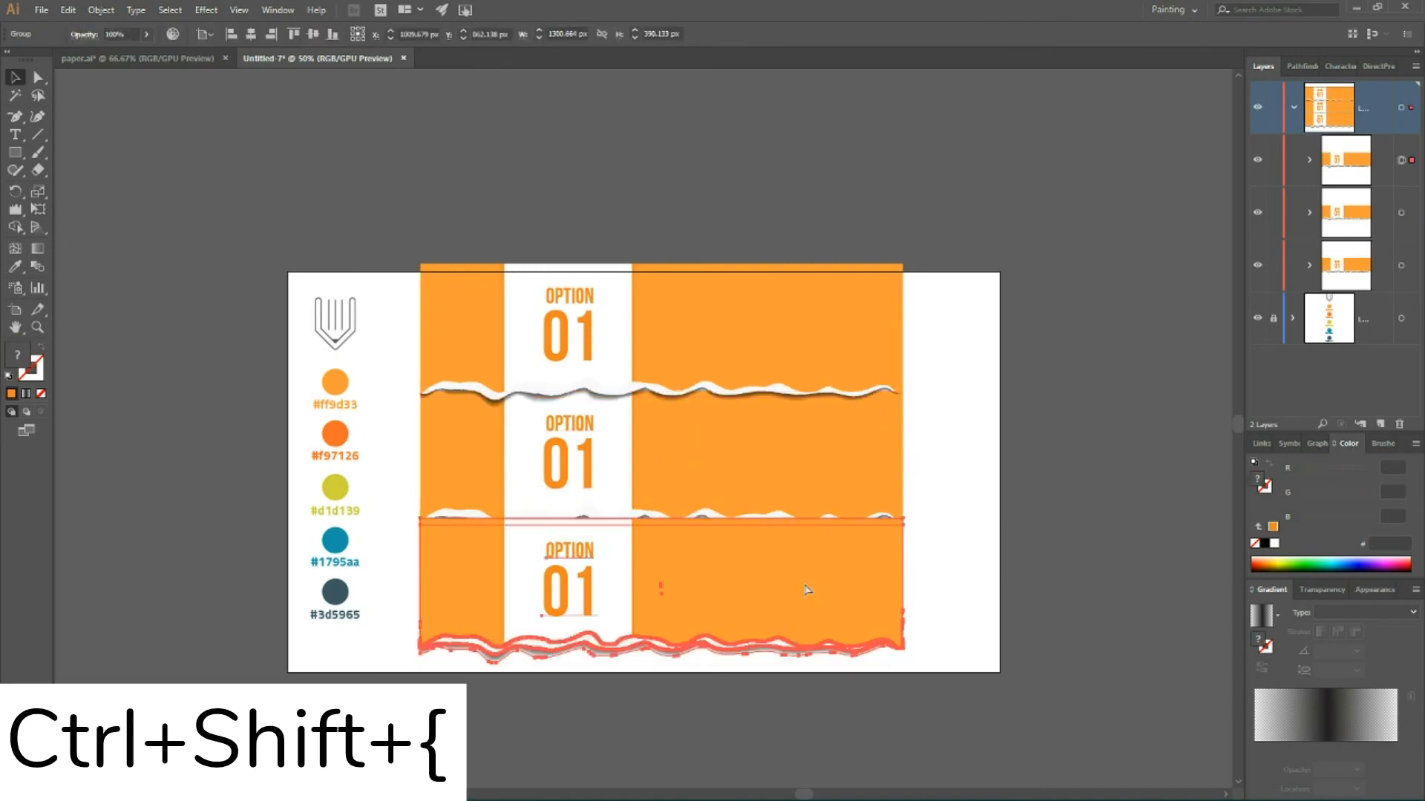
key(ctrl+shift+bracketleft)
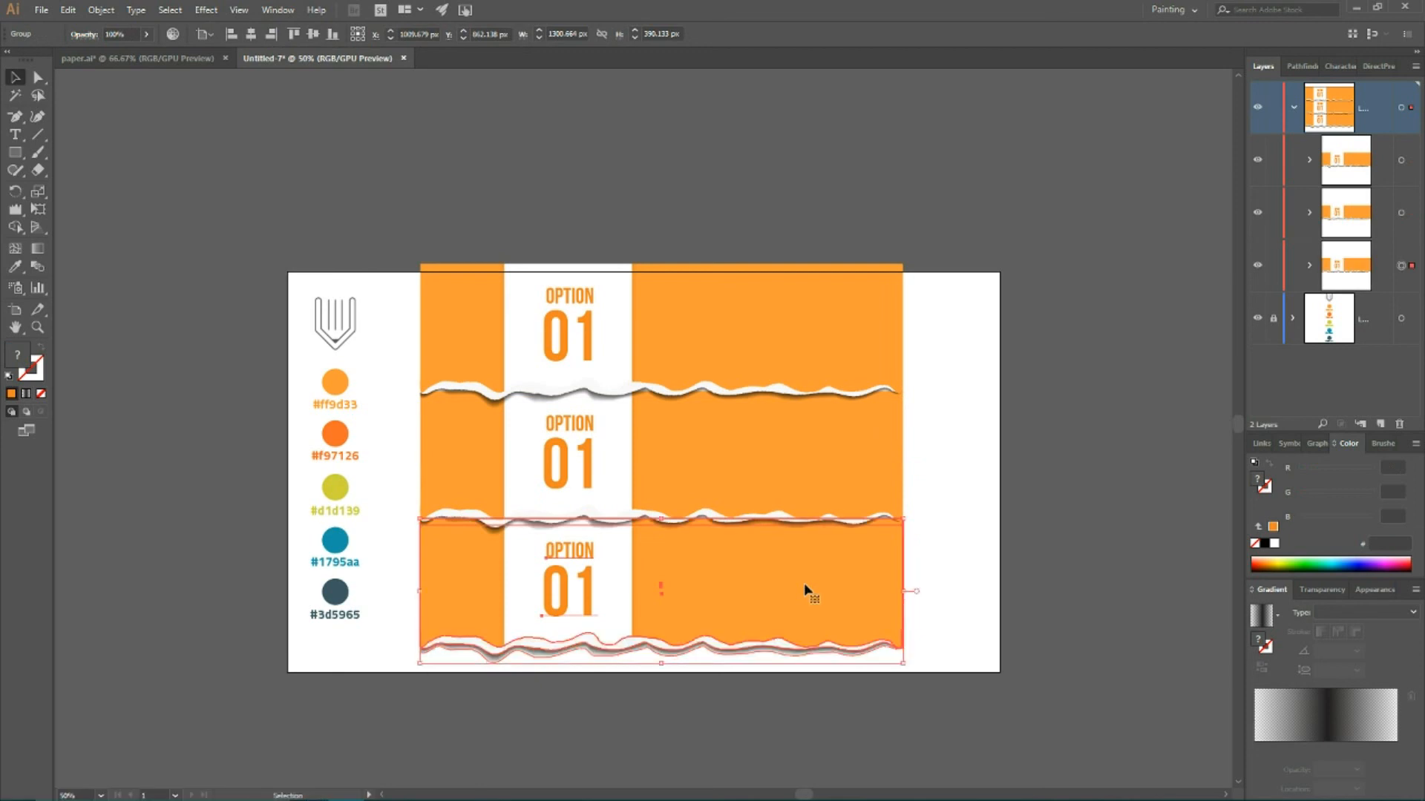